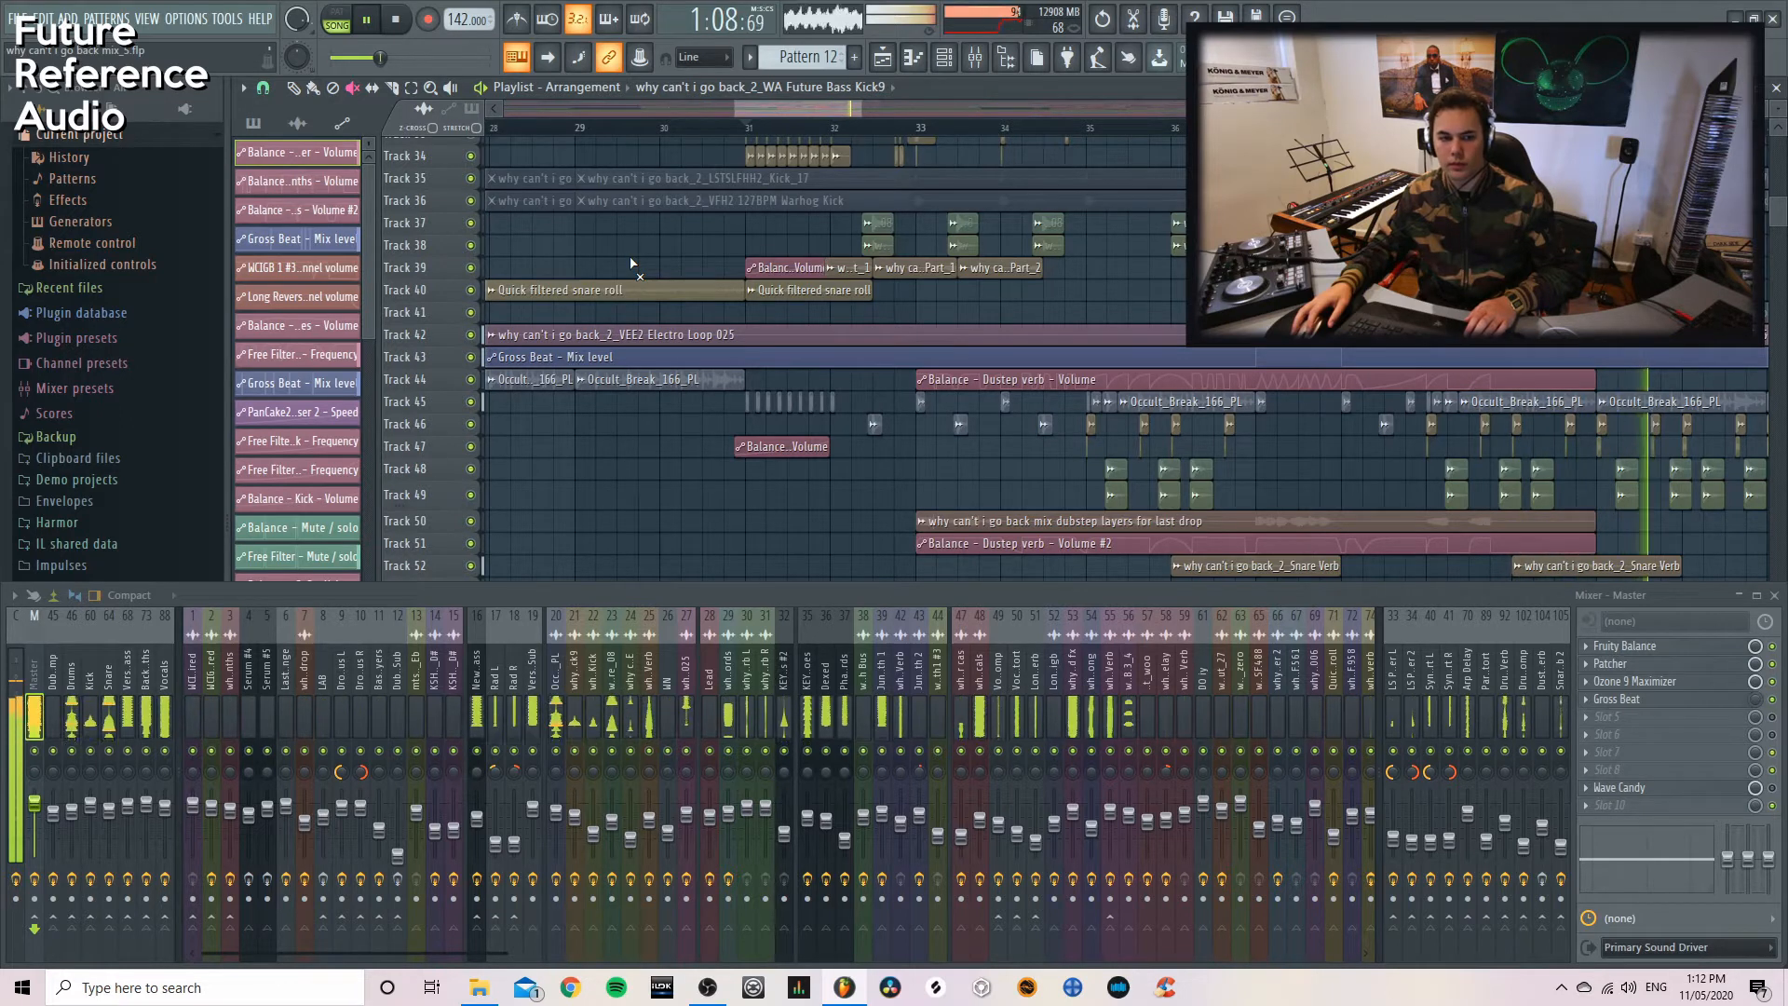
Stop playback, isolate the drum tracks in the mixer, and select the Kick track
key("space")
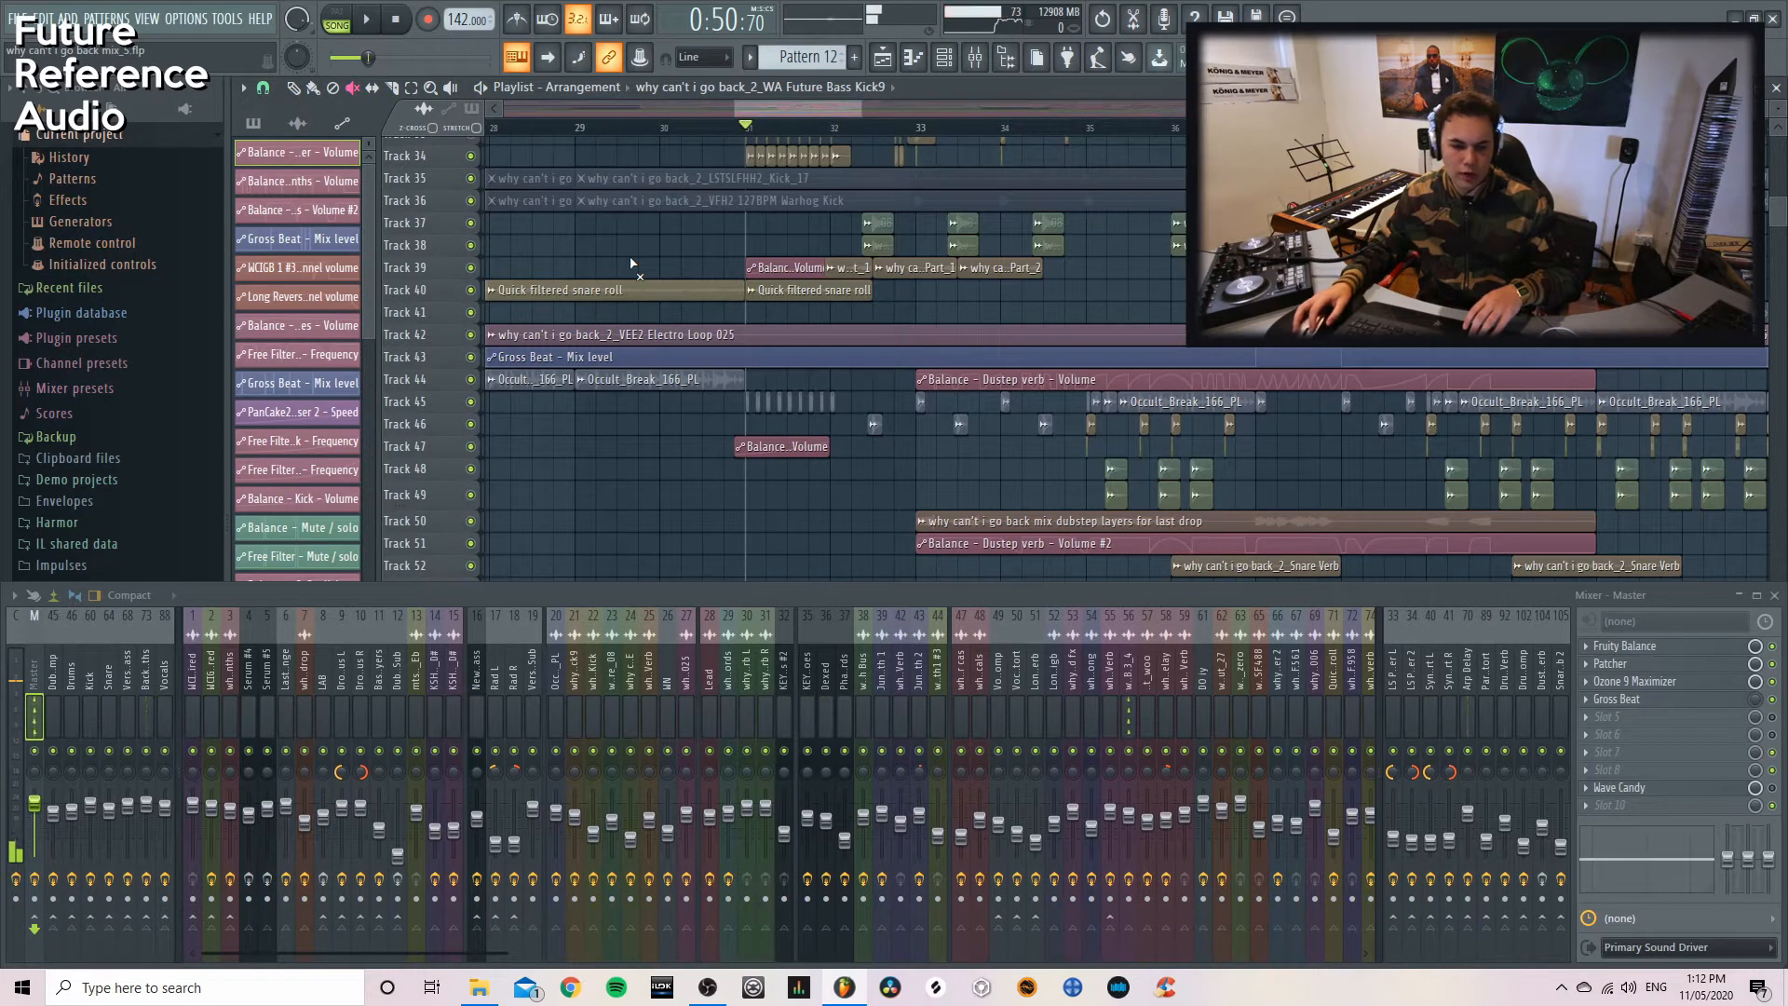
left_click_drag(374, 953, 220, 974)
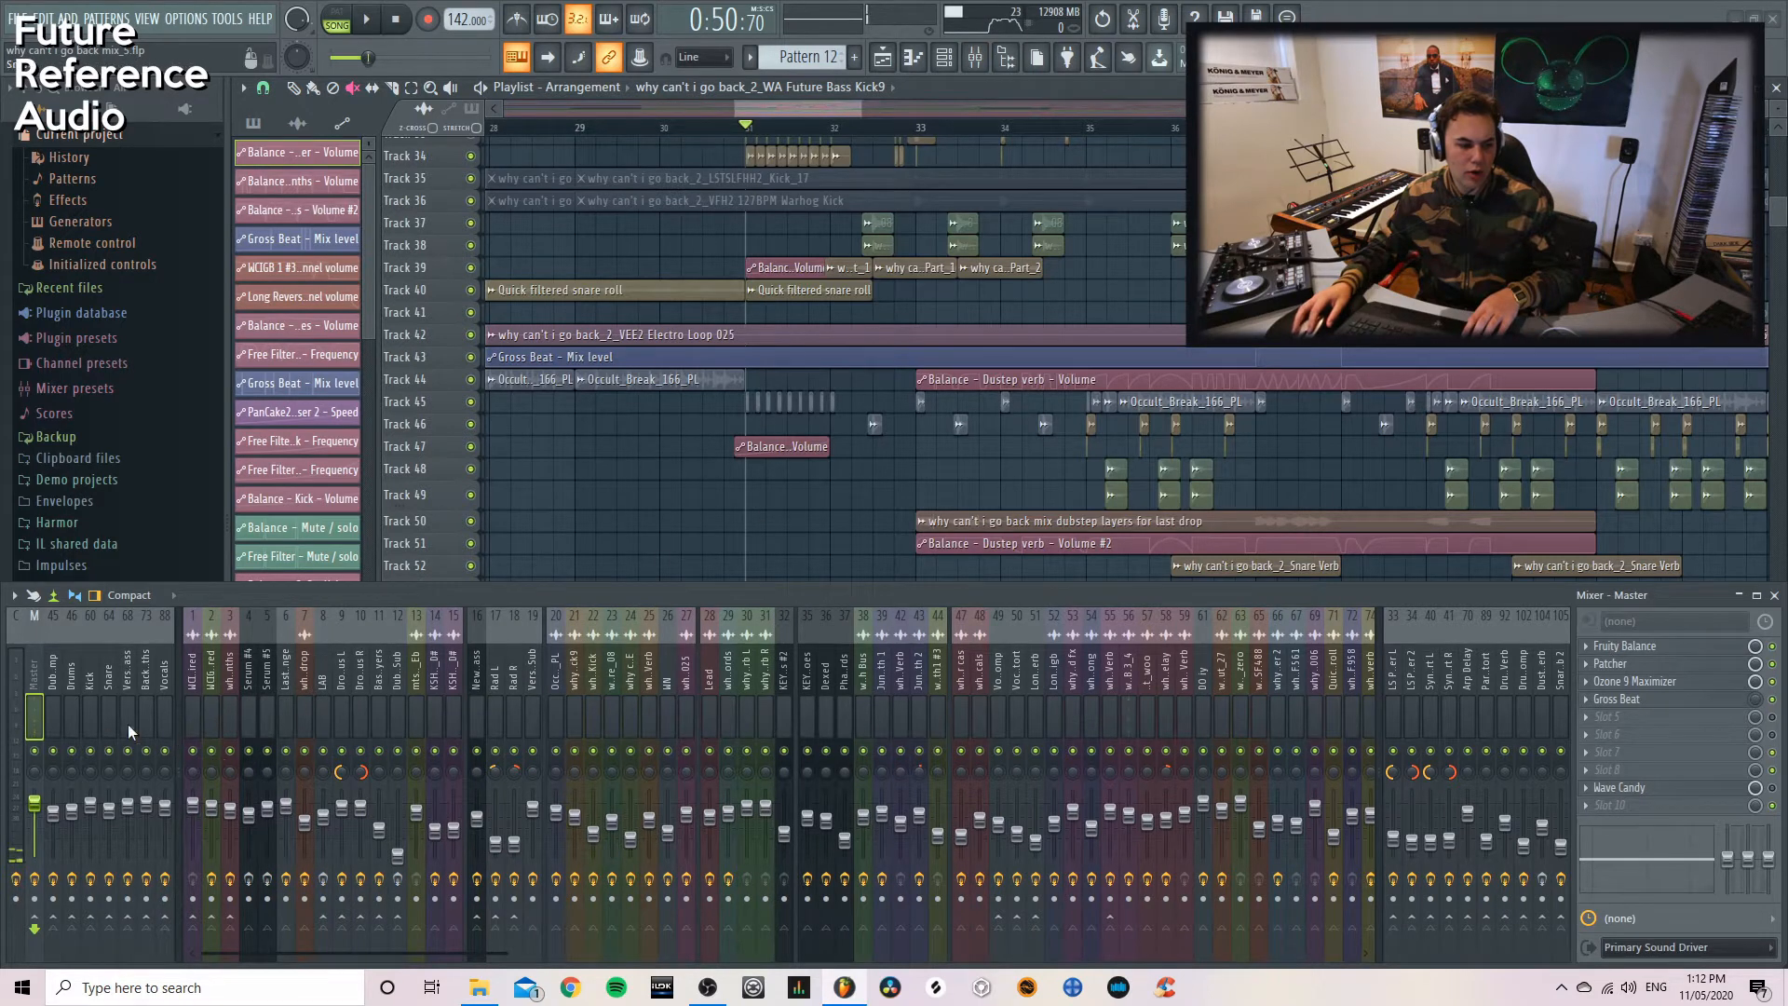
right_click(126, 751)
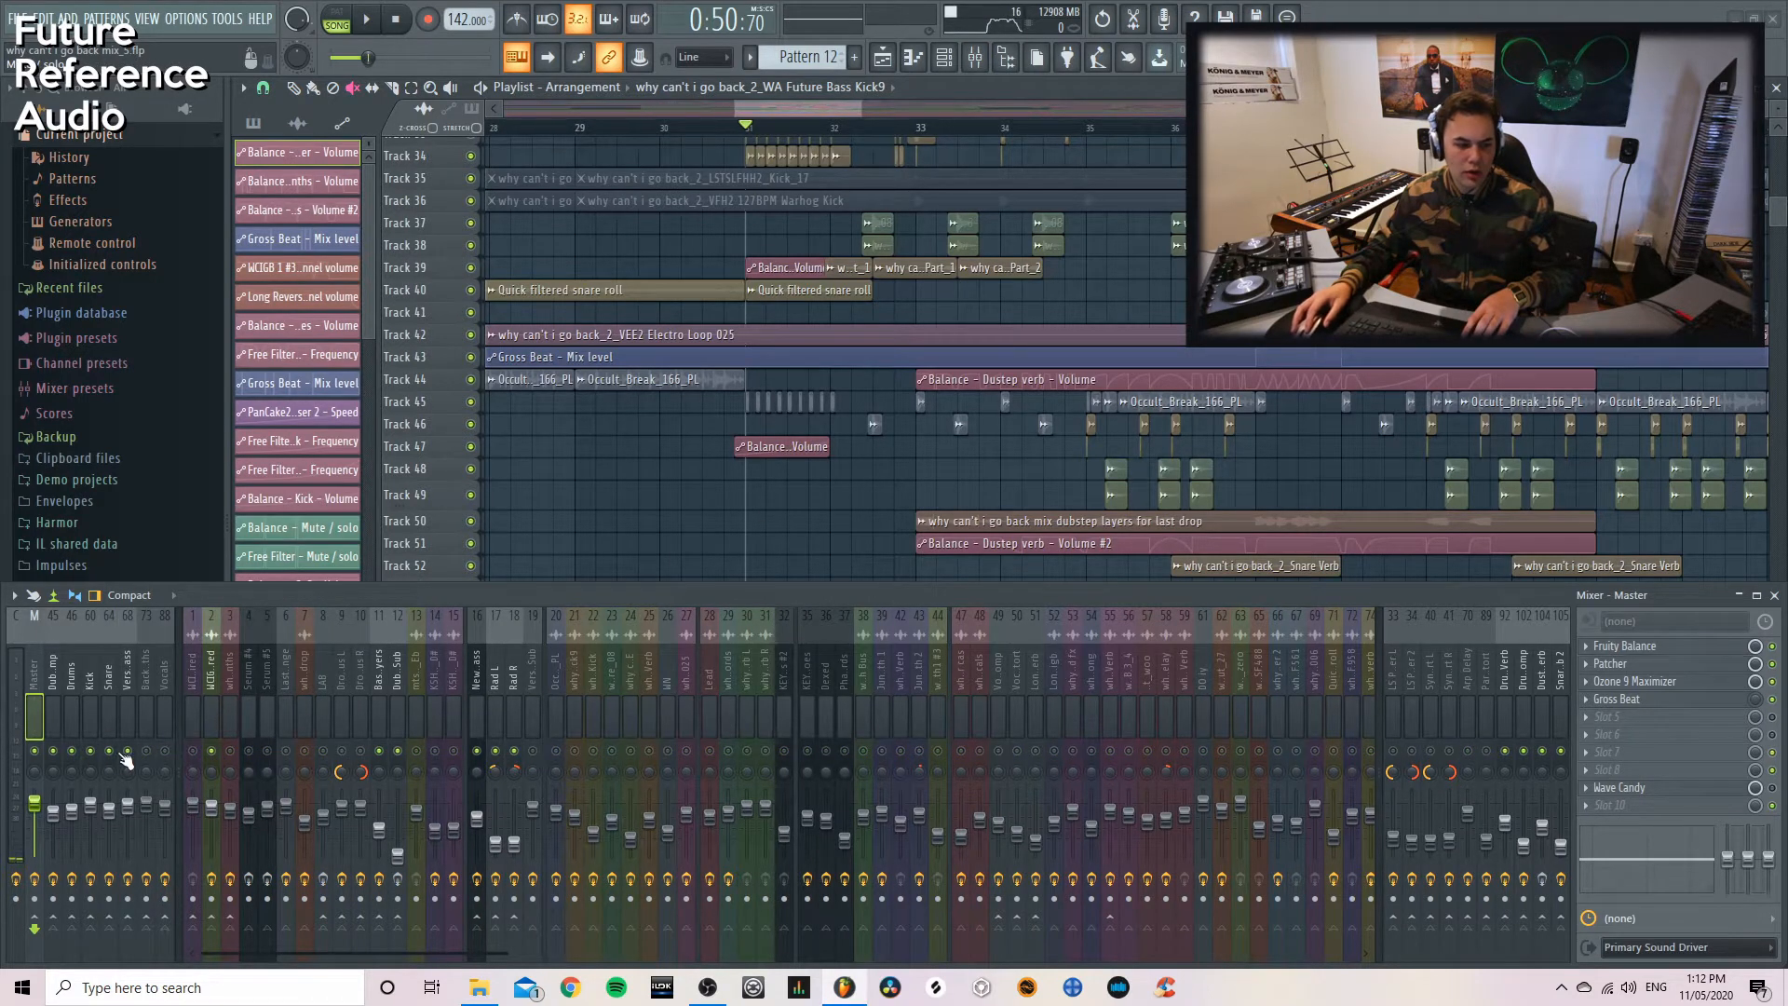
left_click(91, 737)
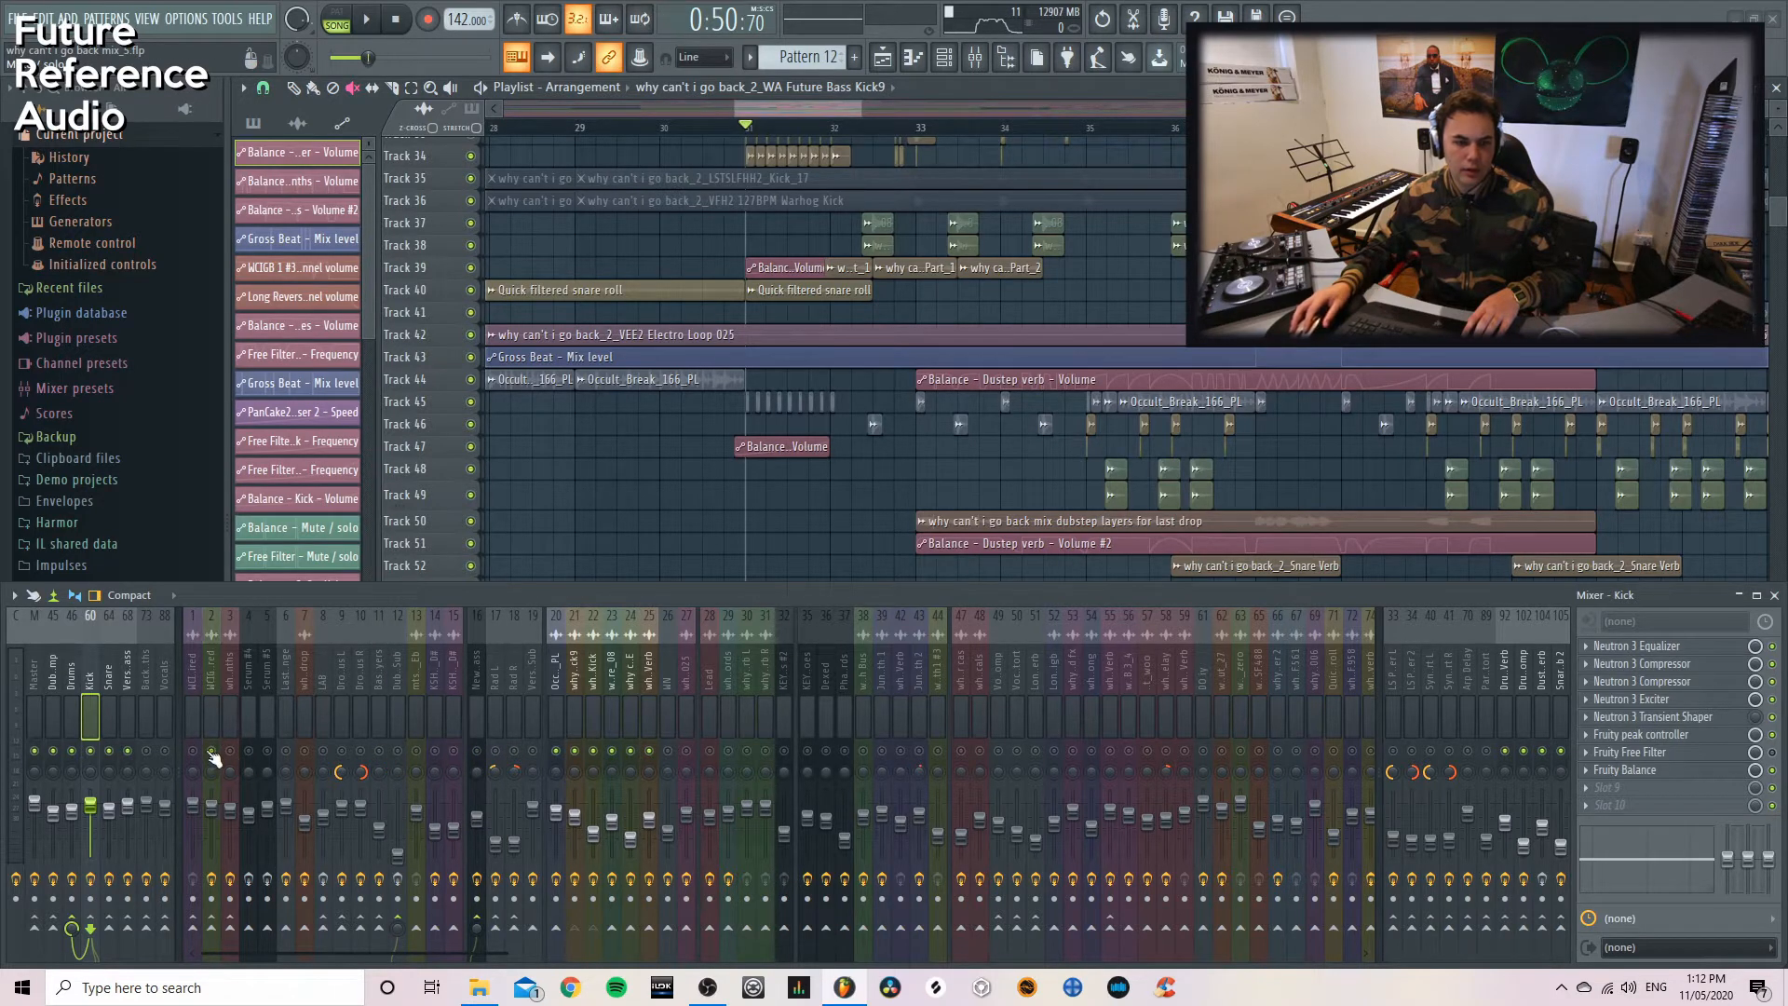
Play back the isolated drums from around bar 33 to hear the kick and snare layers
key("space")
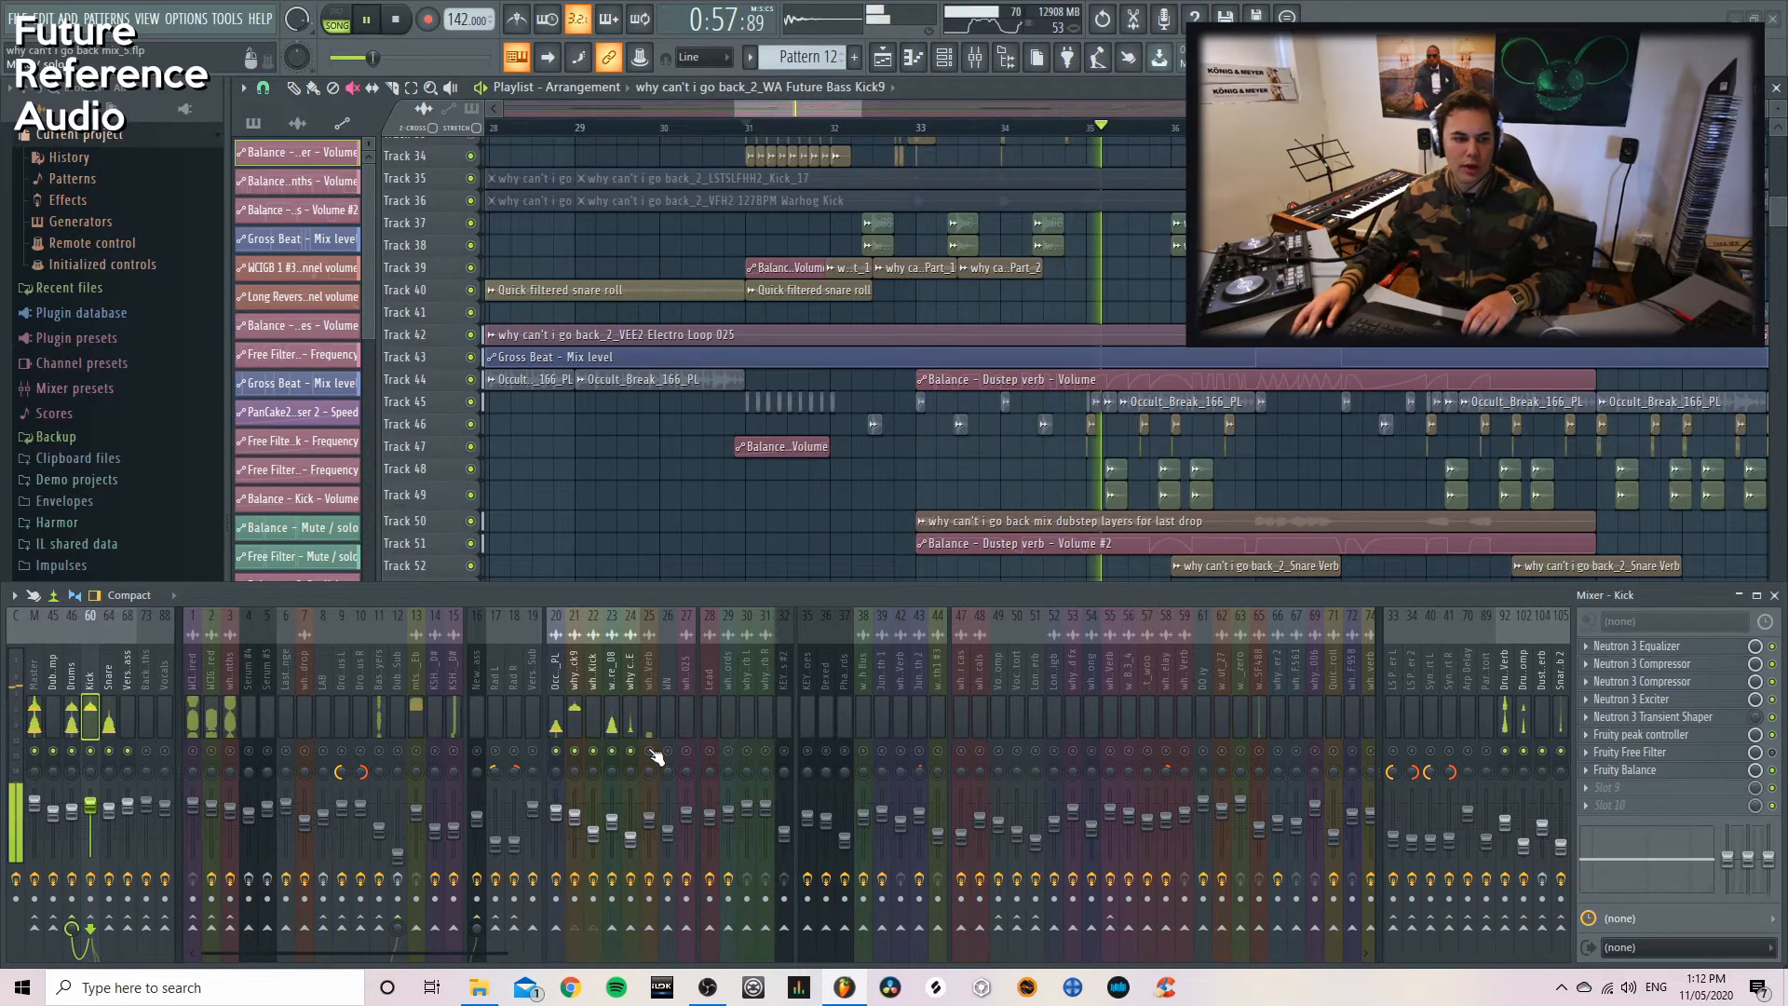
key("space")
key("space")
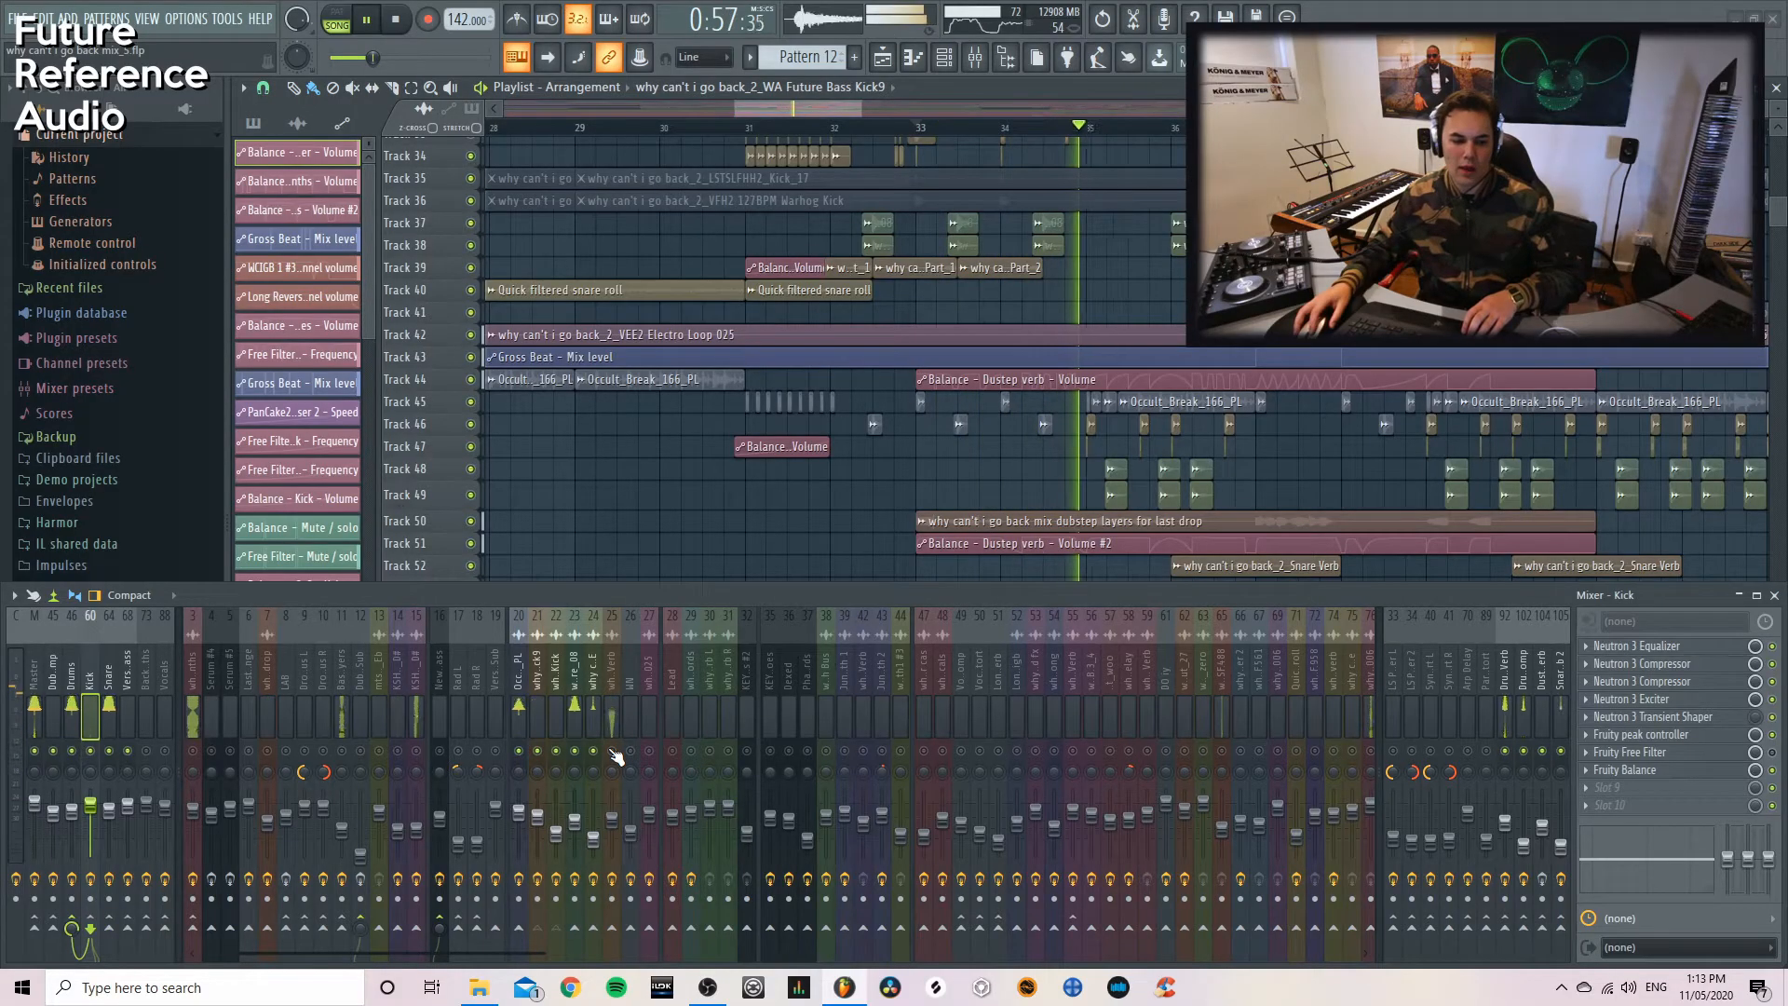
key("space")
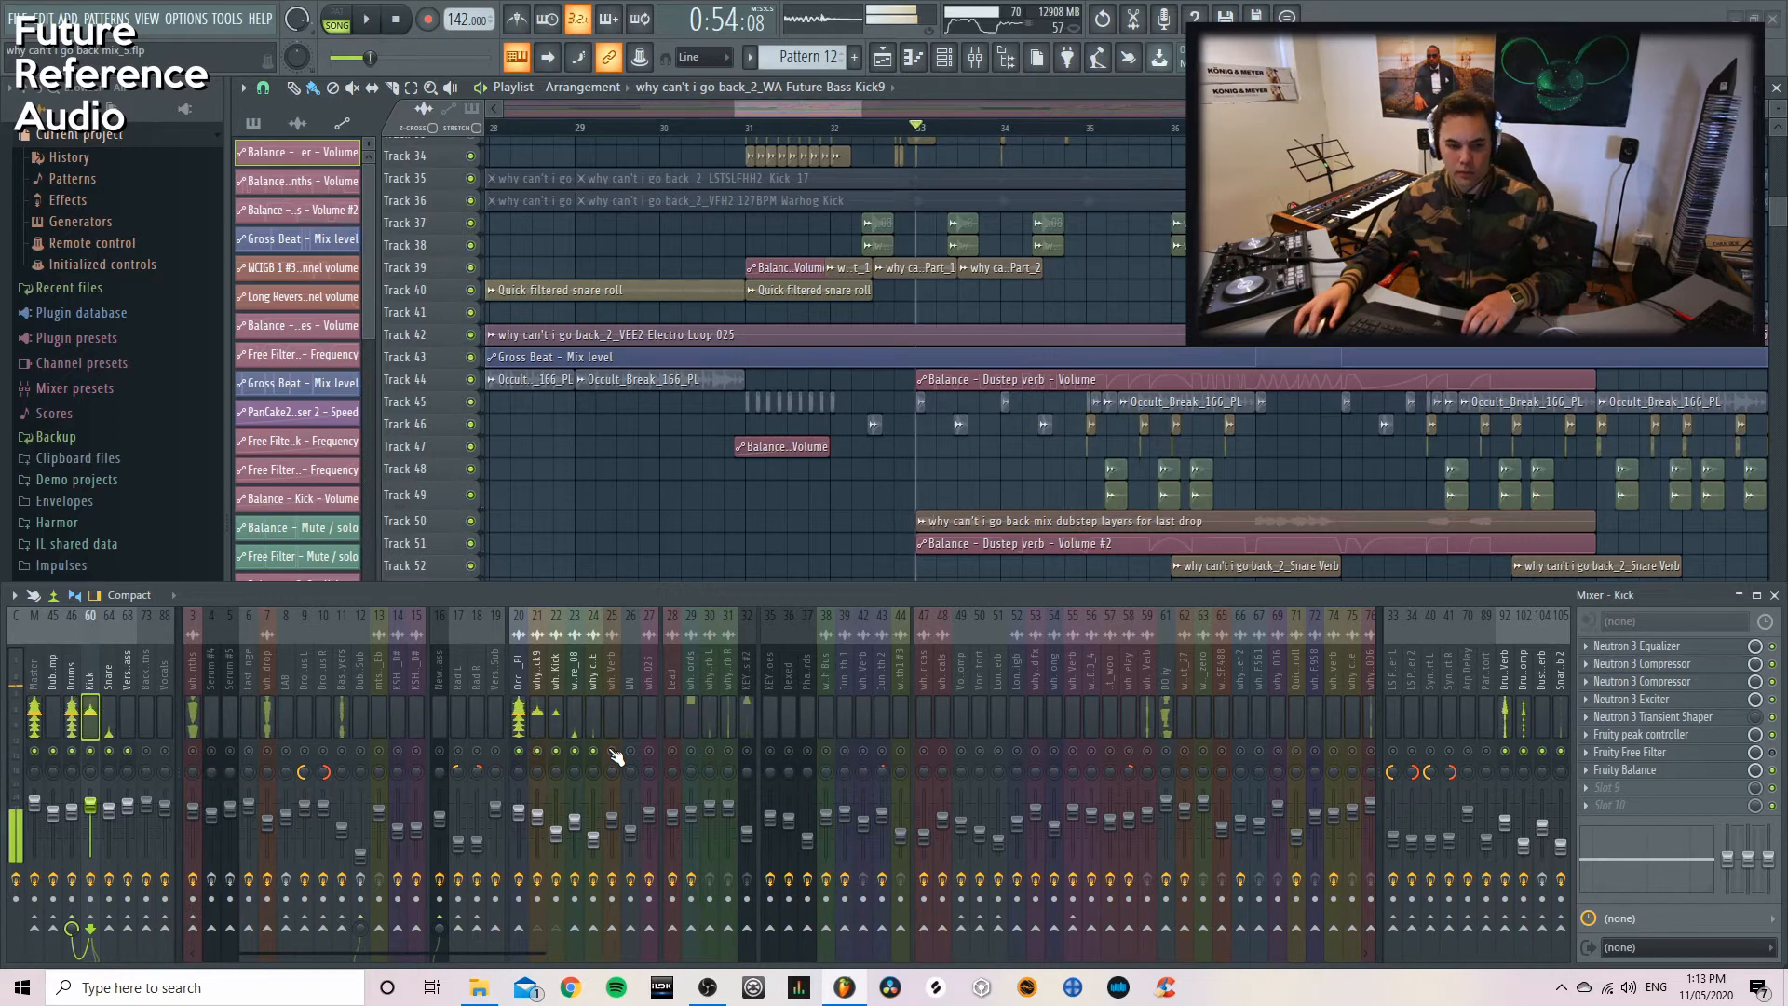
key("space")
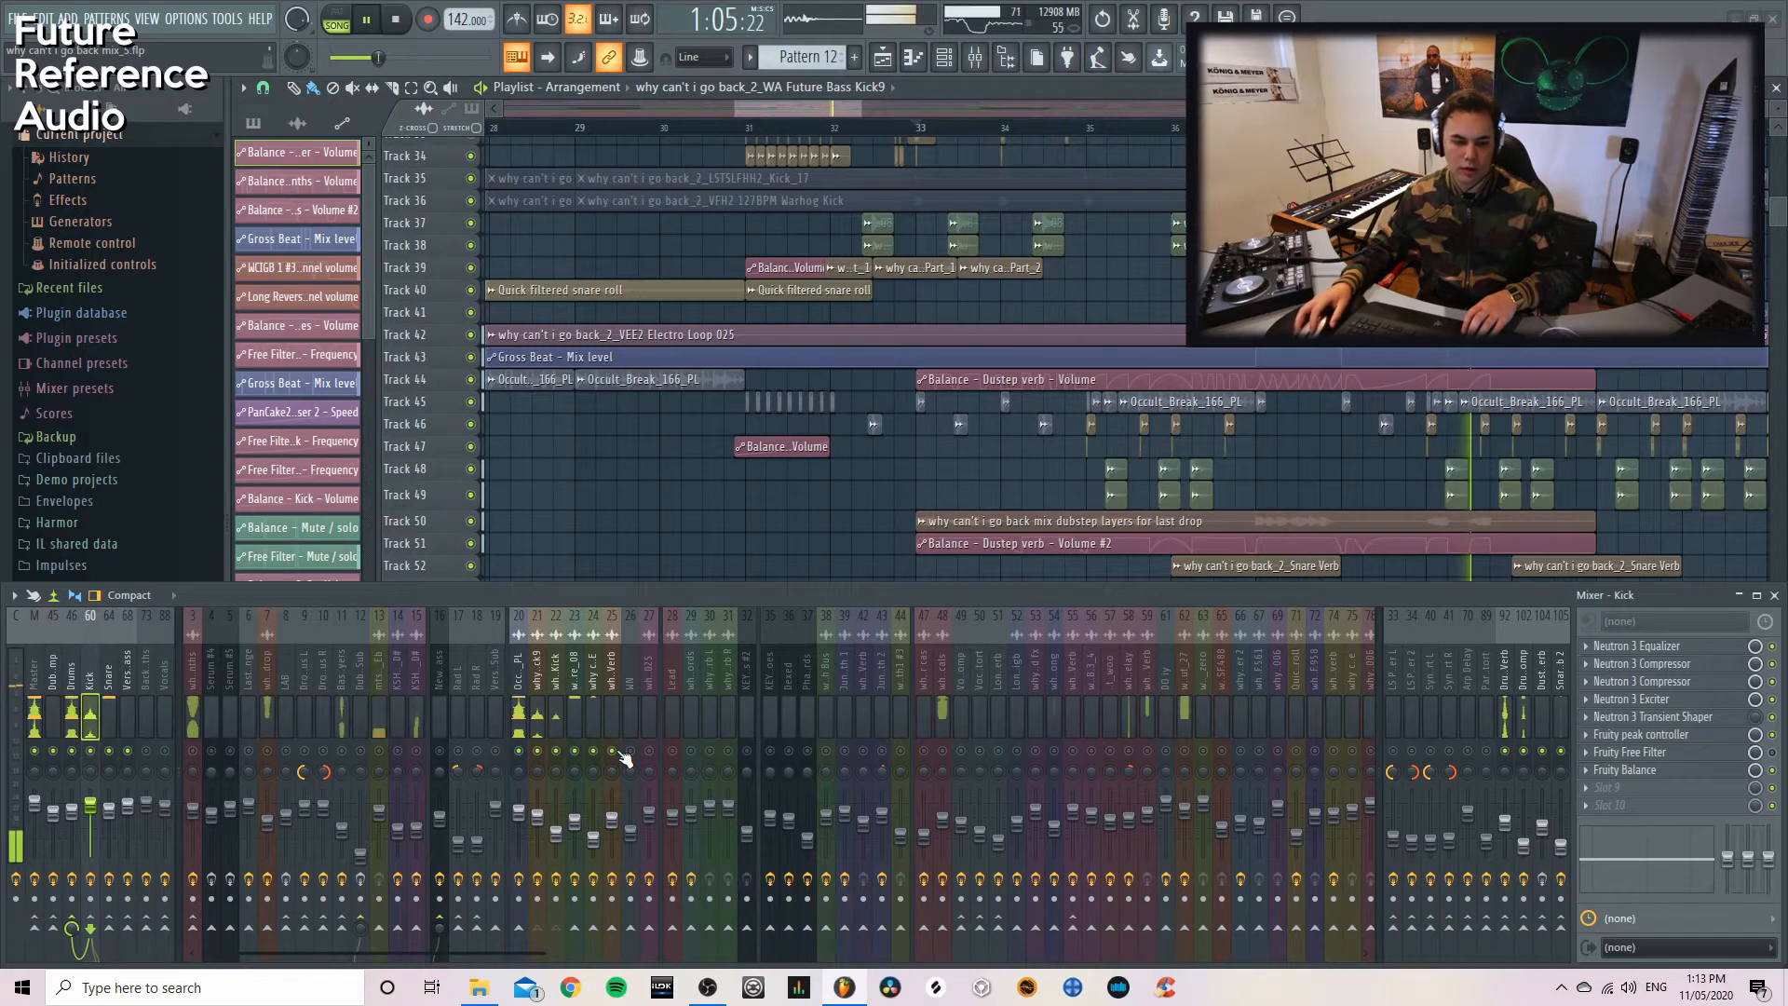
key("space")
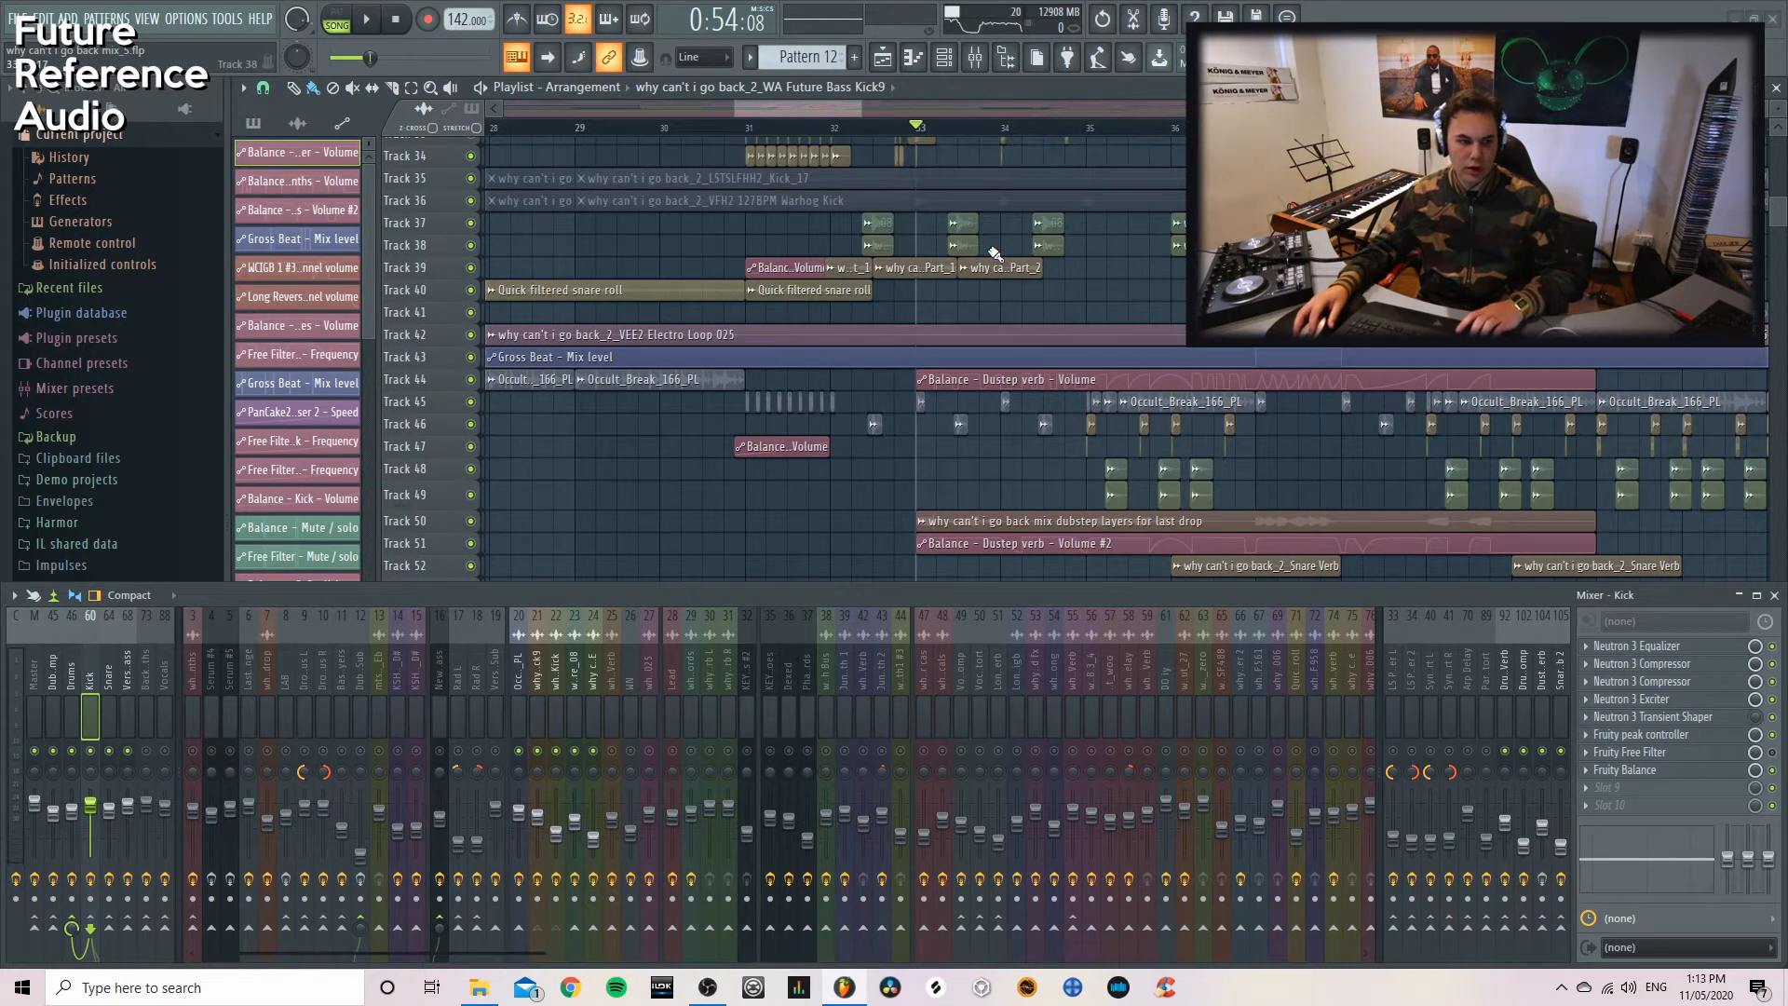
Copy the two layered snare clips near bar 33 into the empty playlist area at bar 133, after the song's end
left_click(961, 239)
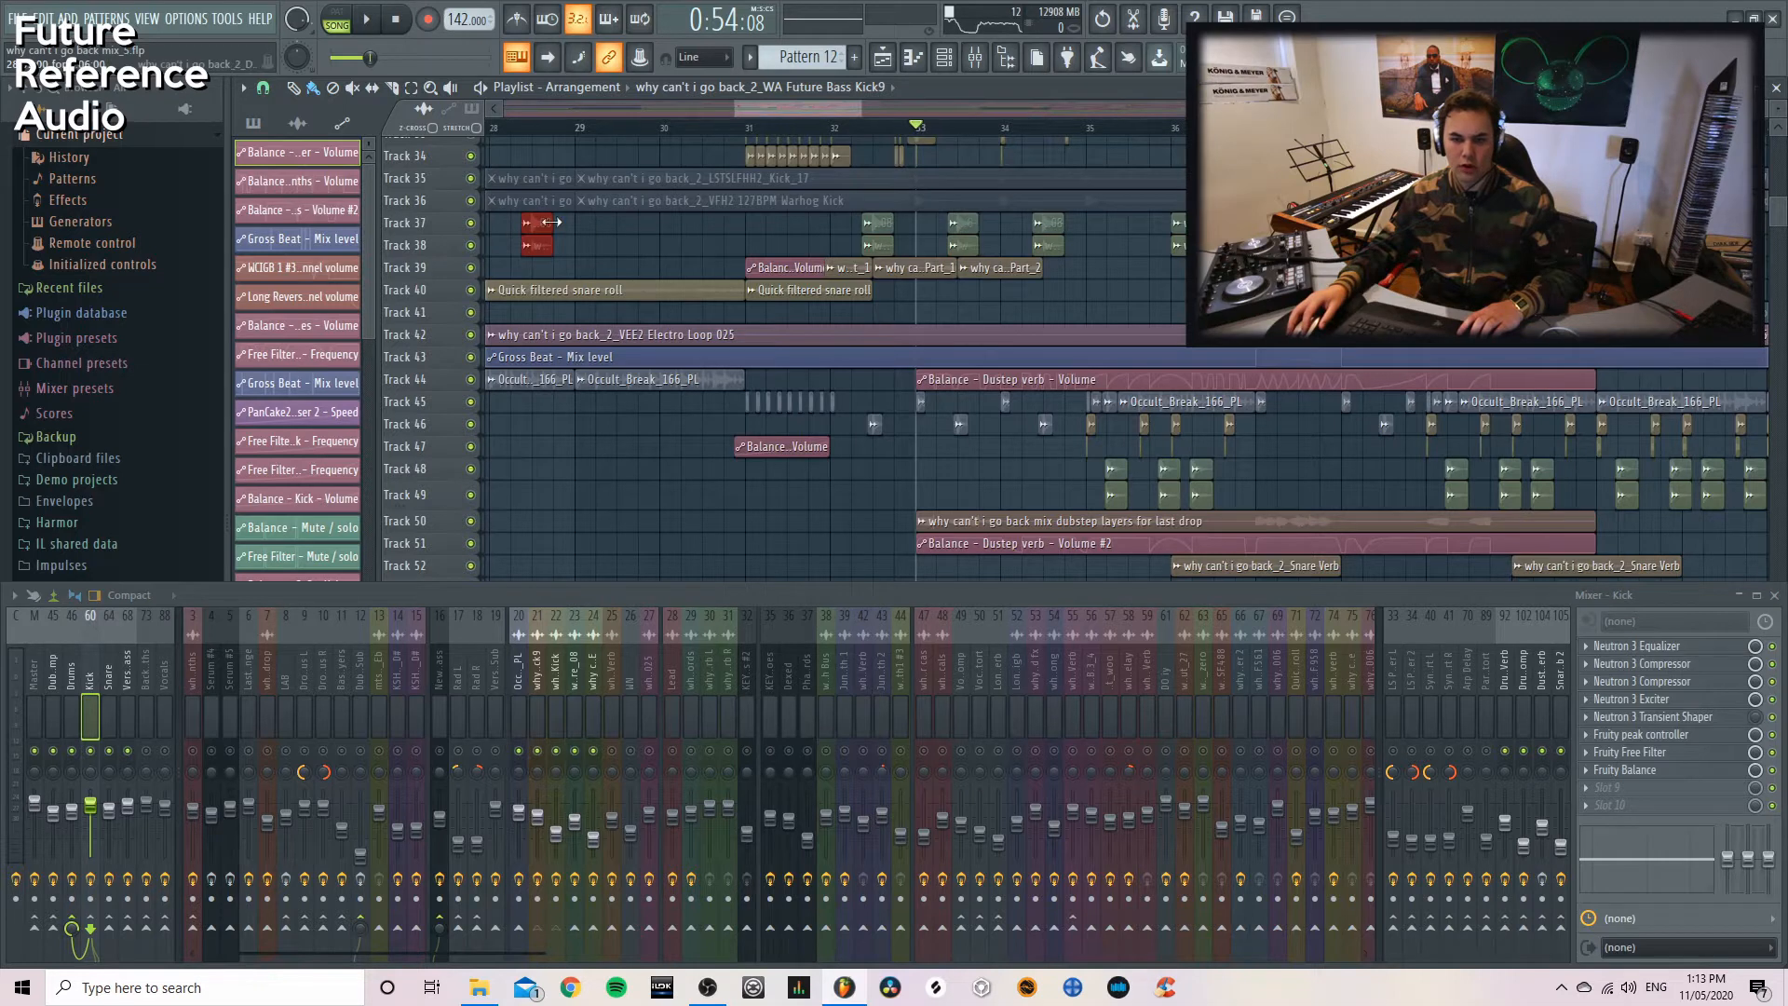
scroll(838, 354, "right", 10)
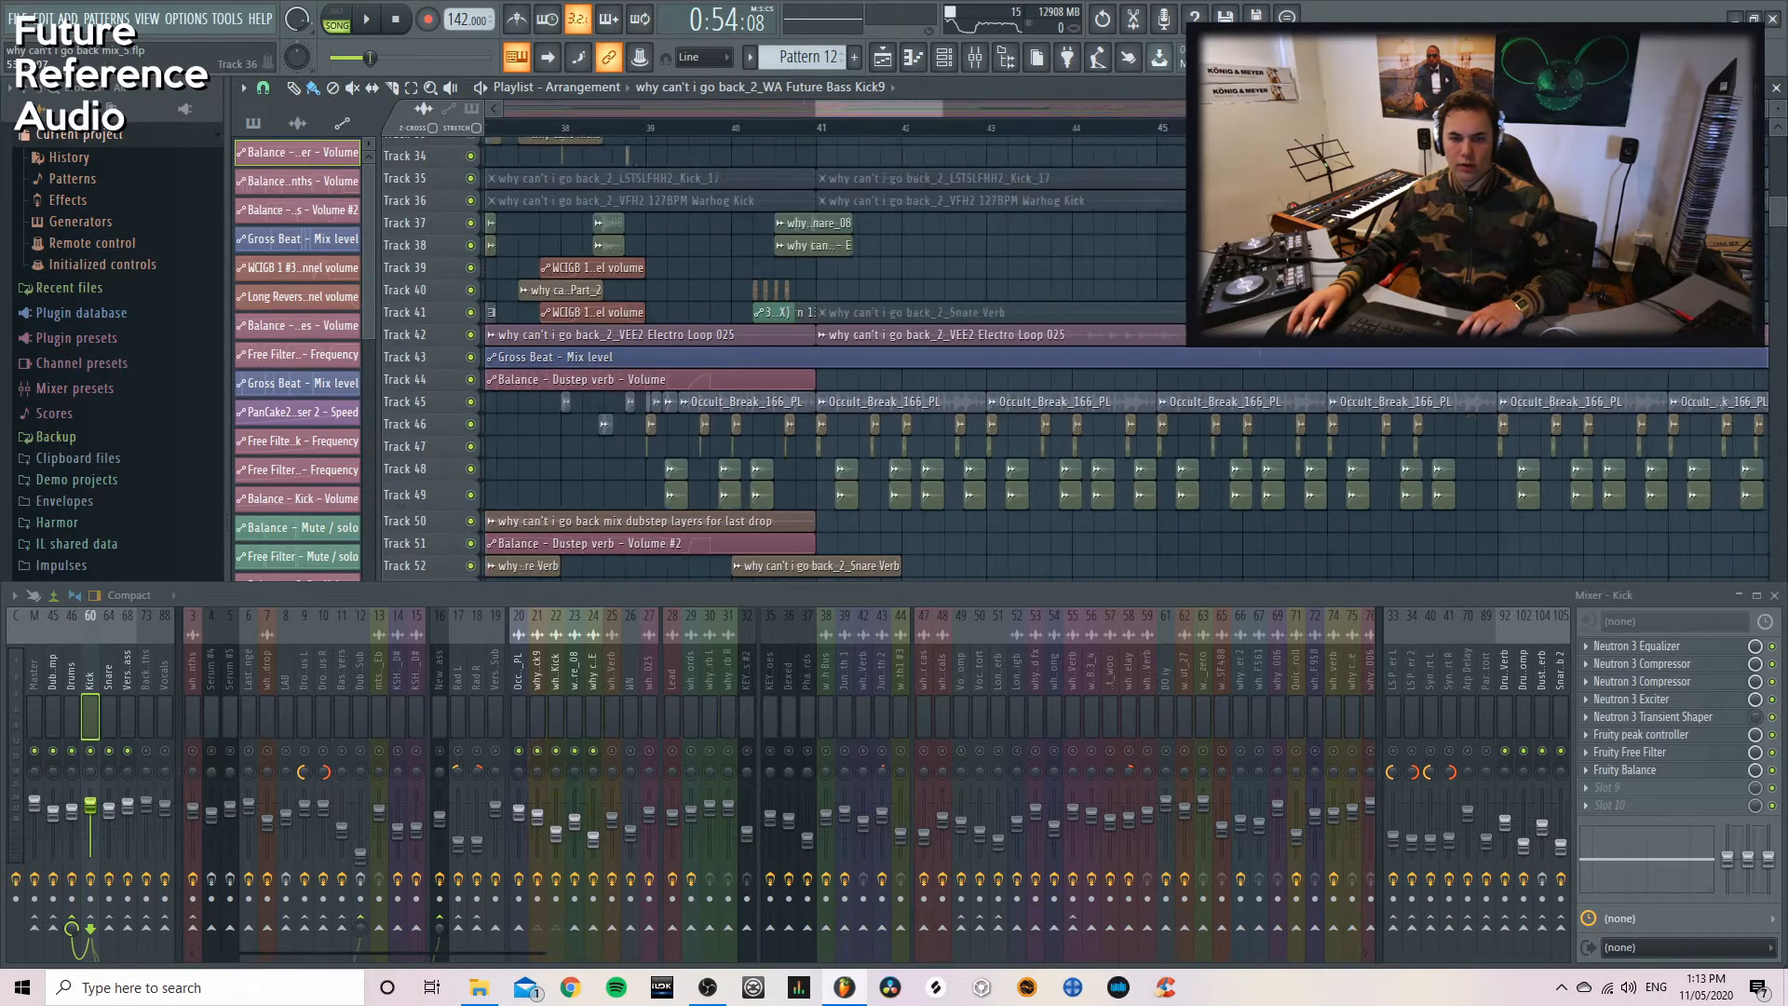
scroll(838, 354, "right", 10)
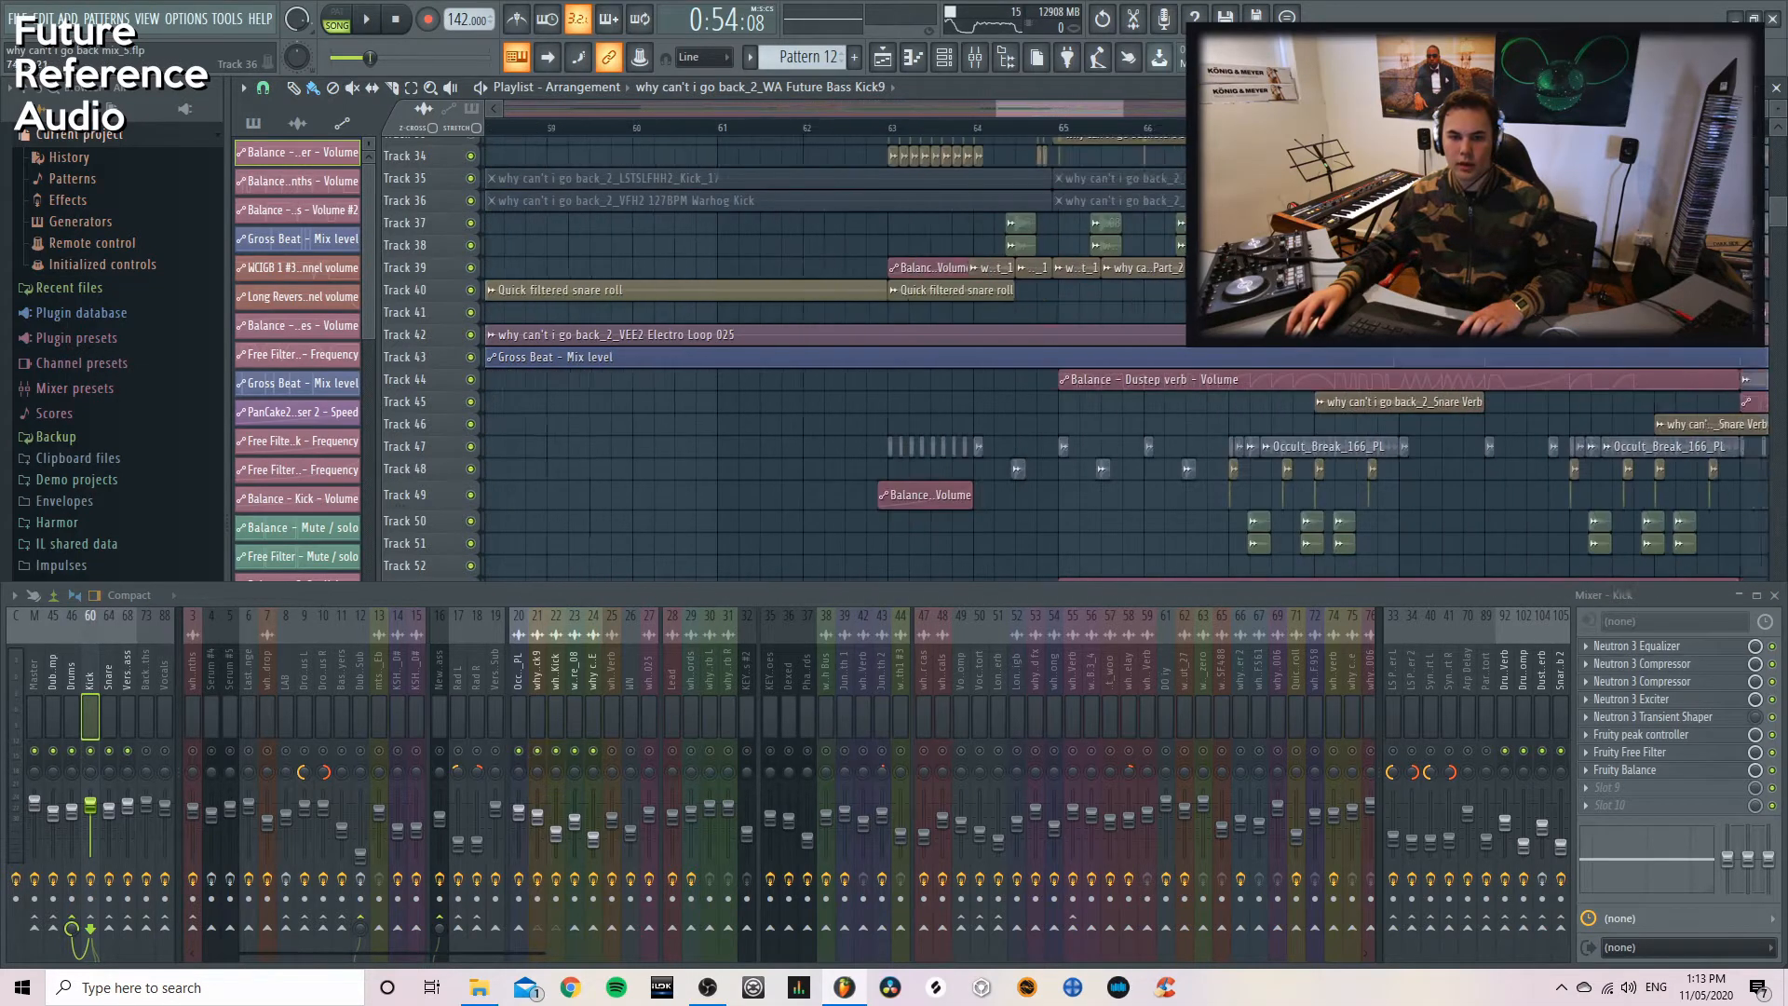
scroll(838, 354, "right", 10)
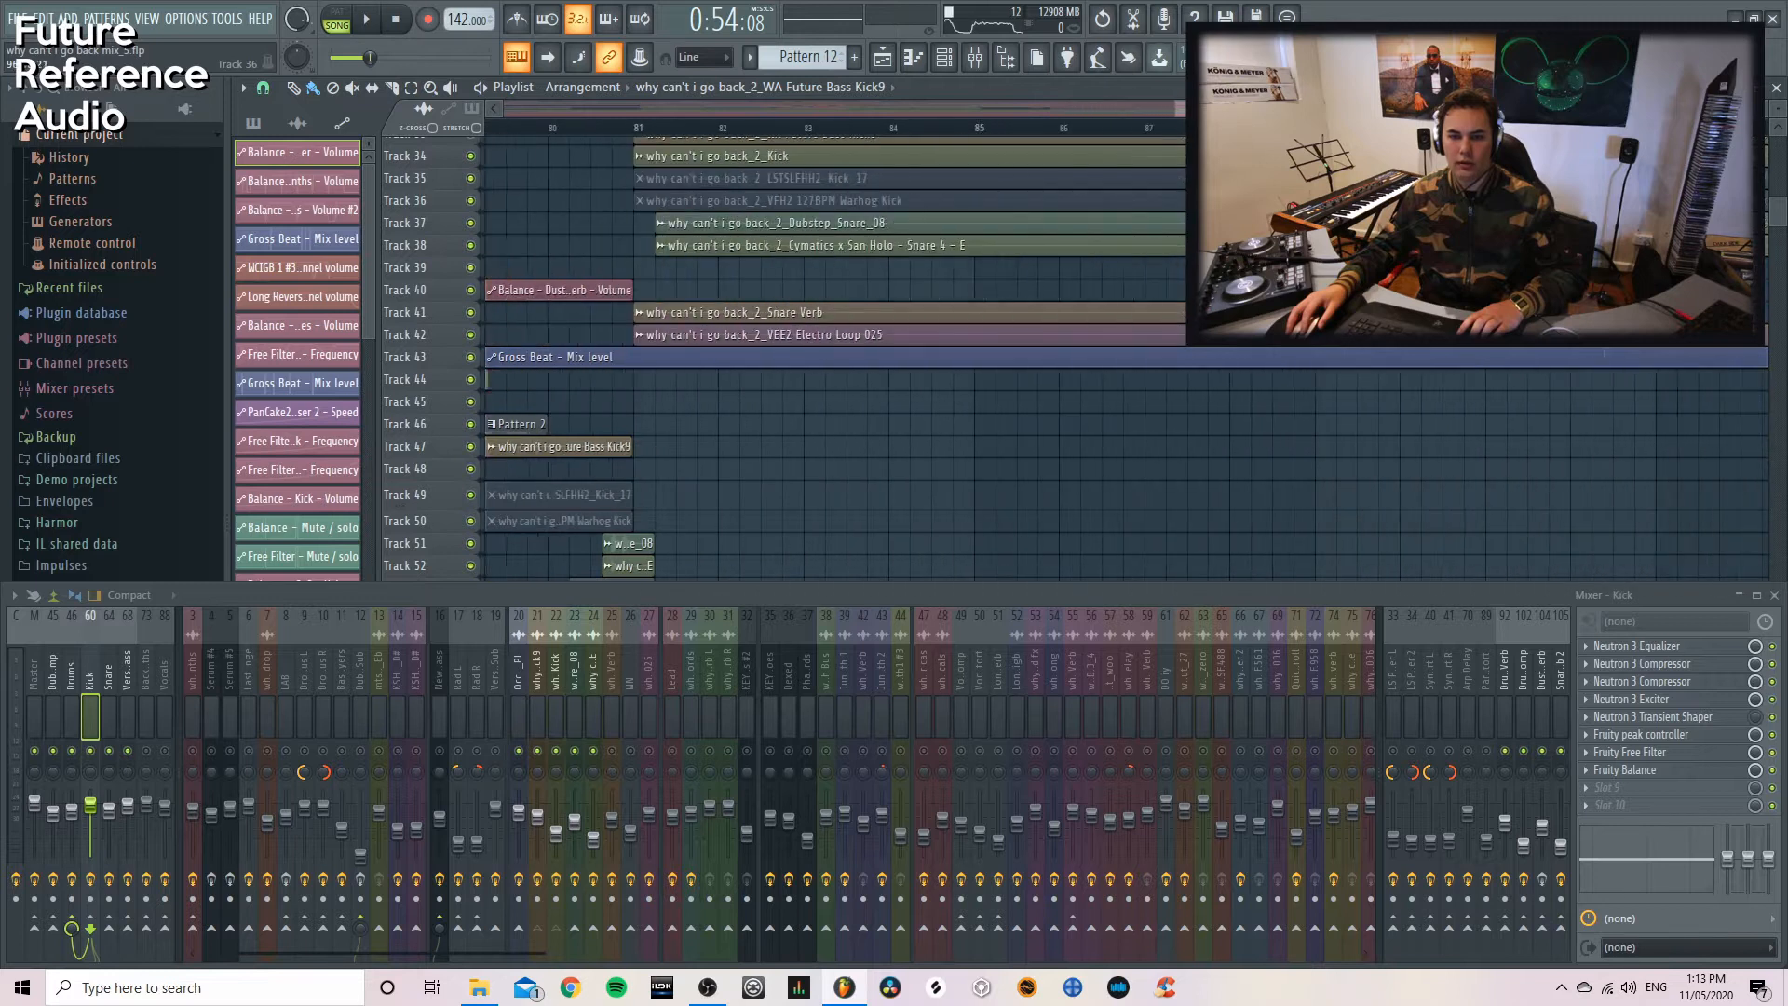
scroll(839, 353, "right", 10)
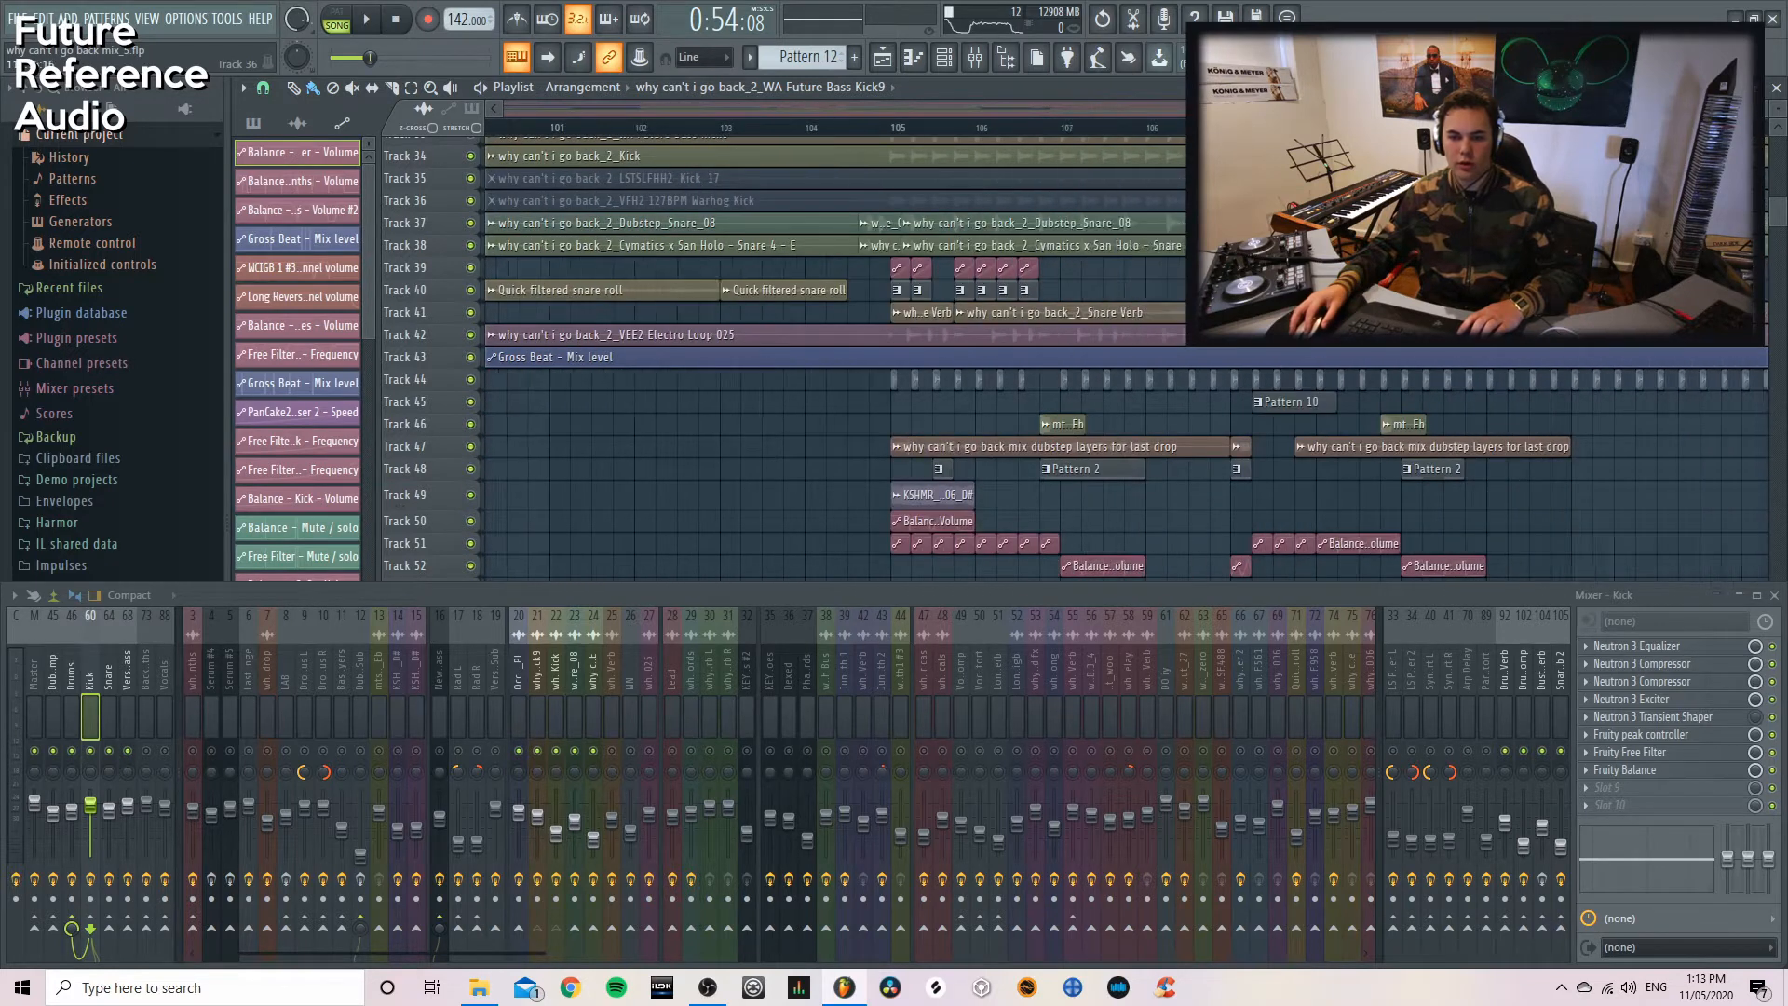
scroll(1304, 223, "right", 5)
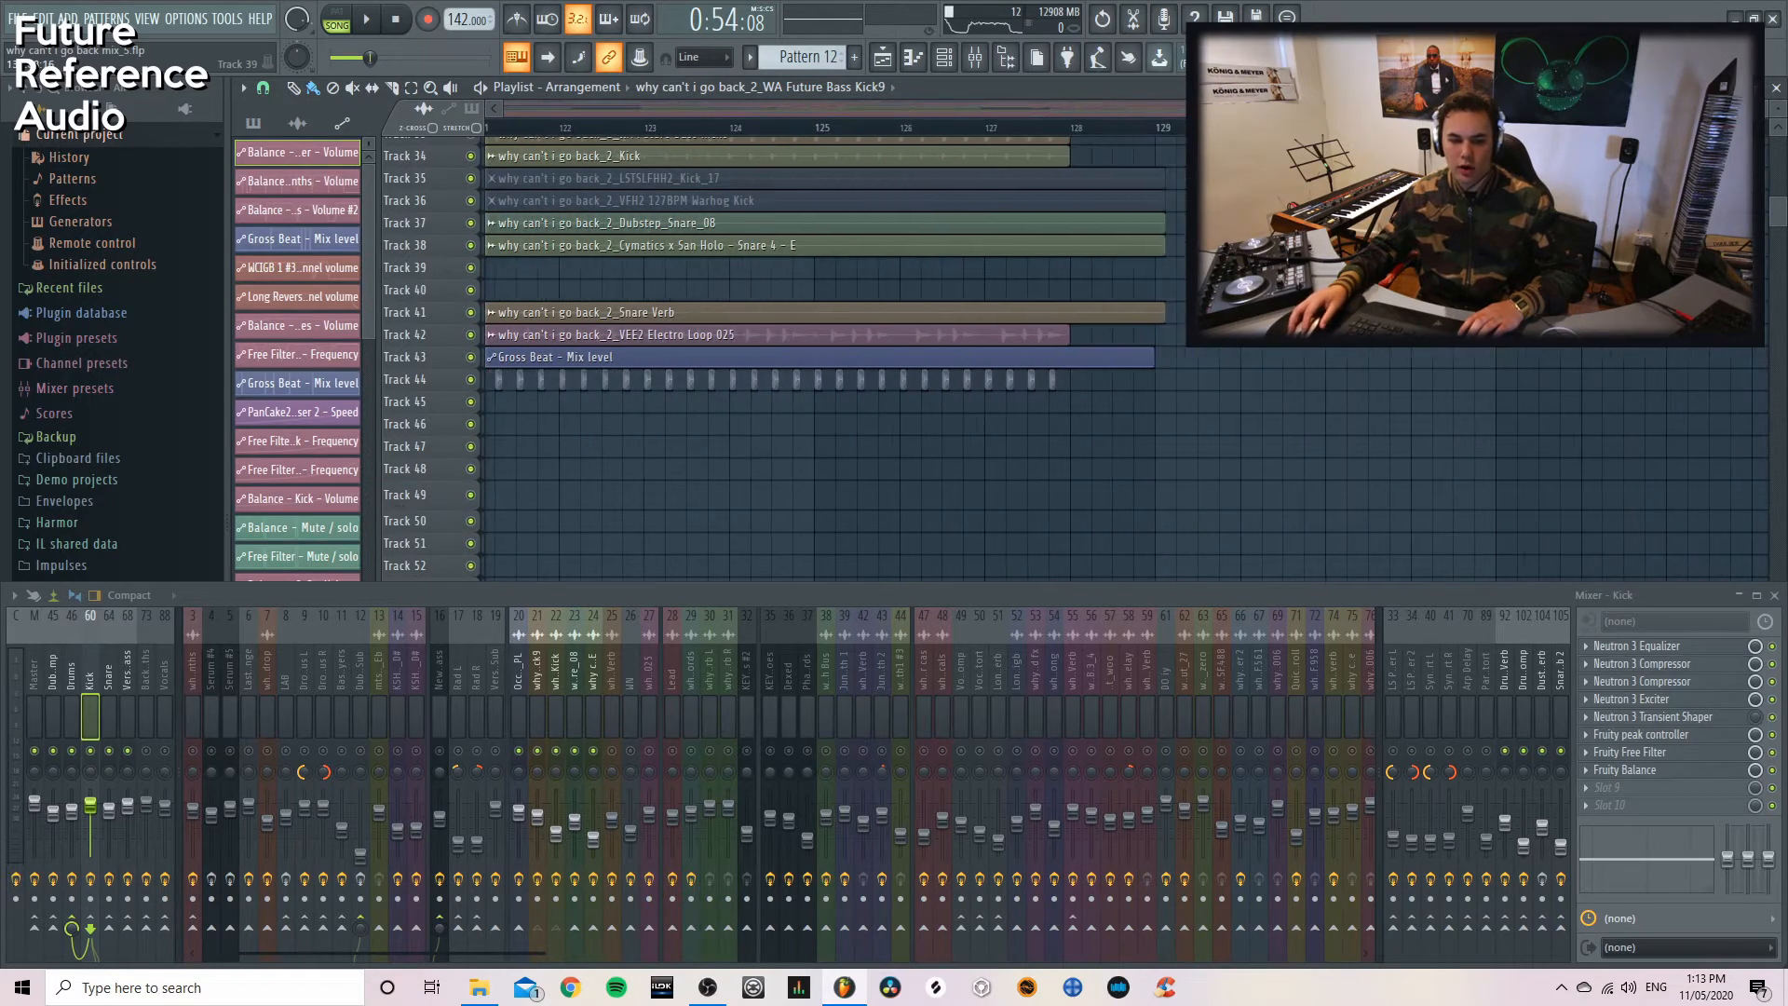
left_click(1350, 245)
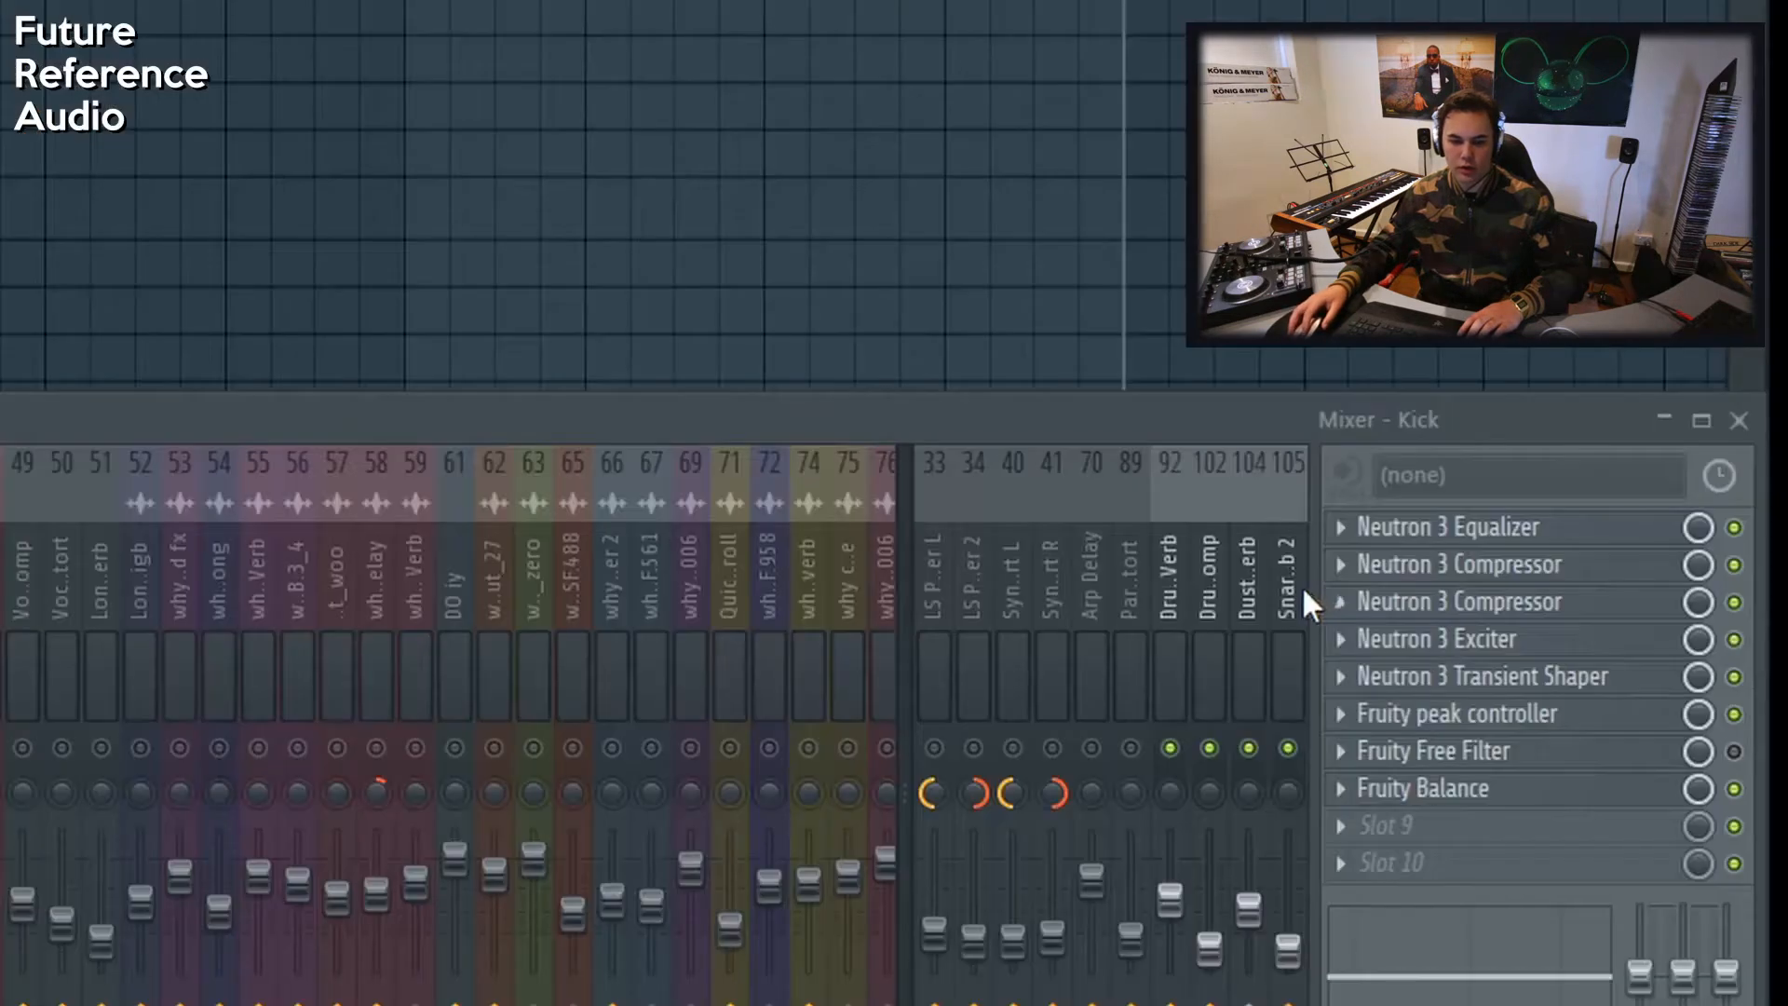
Copy the ValhallaVintageVerb from the Snare Verb 2 track, with its settings, onto the empty mixer track Insert 106, and close the original's window
left_click(1564, 680)
left_click(1641, 645)
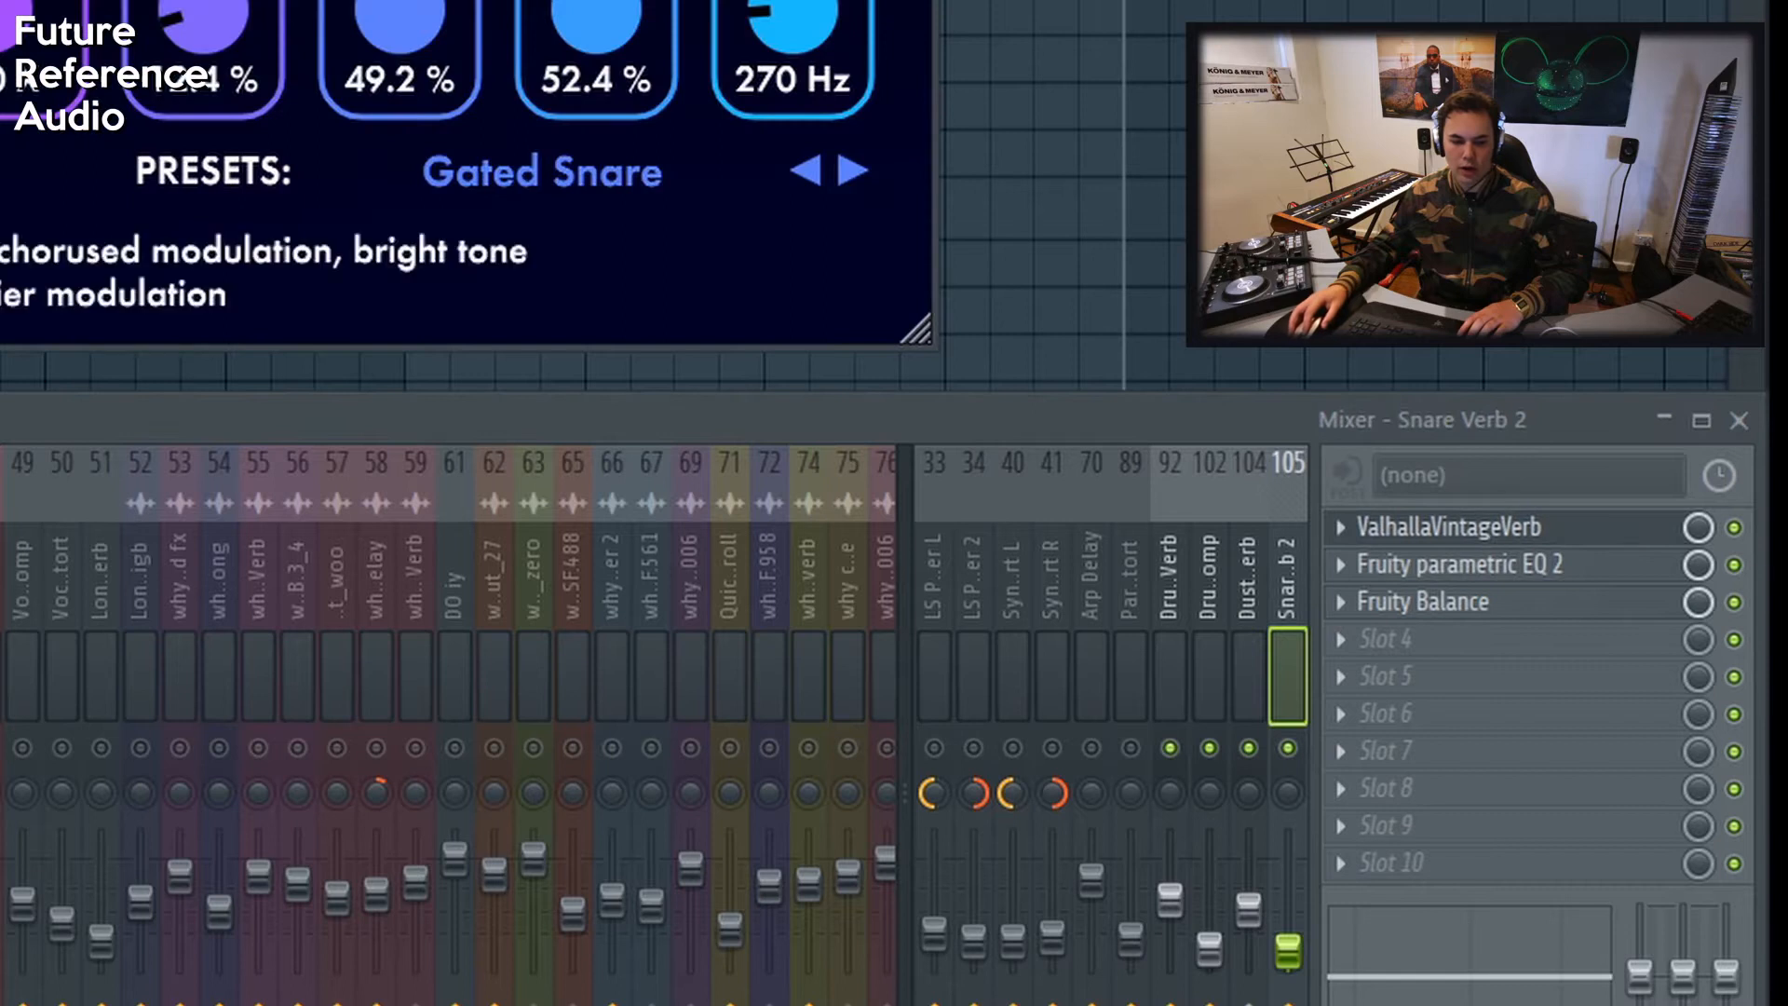
scroll(449, 708, "right", 10)
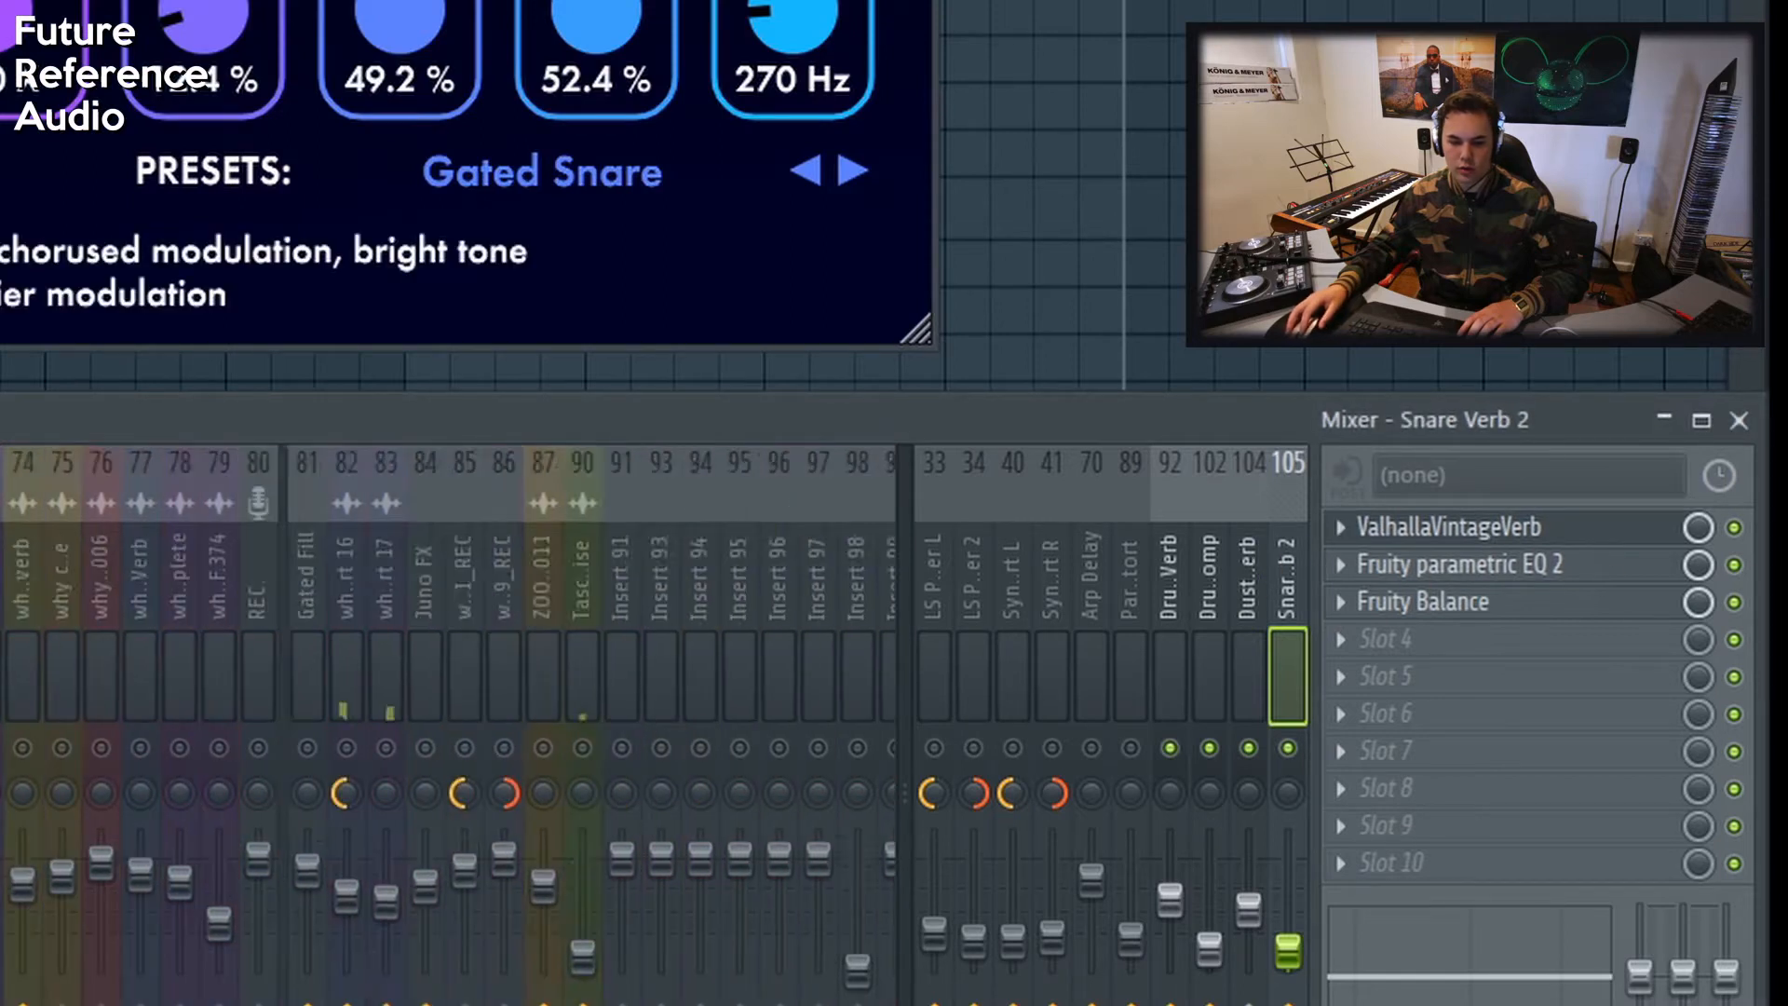
left_click(1341, 539)
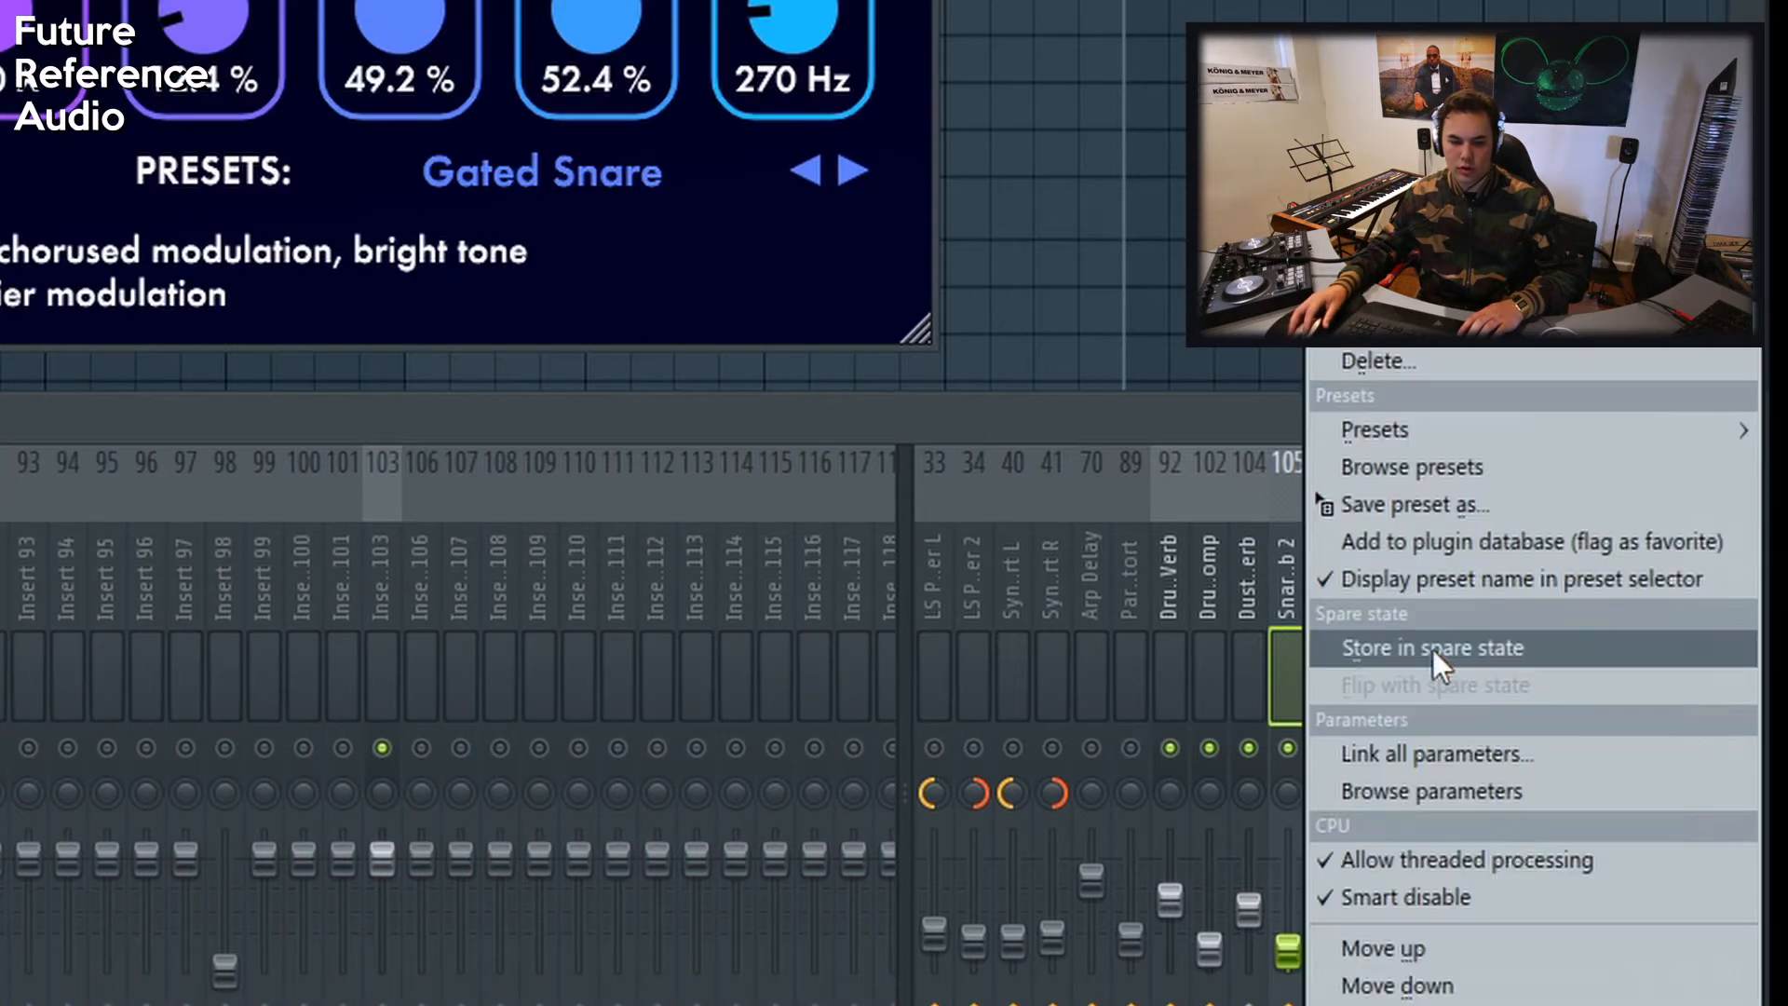
left_click(1404, 503)
left_click_drag(615, 626, 421, 643)
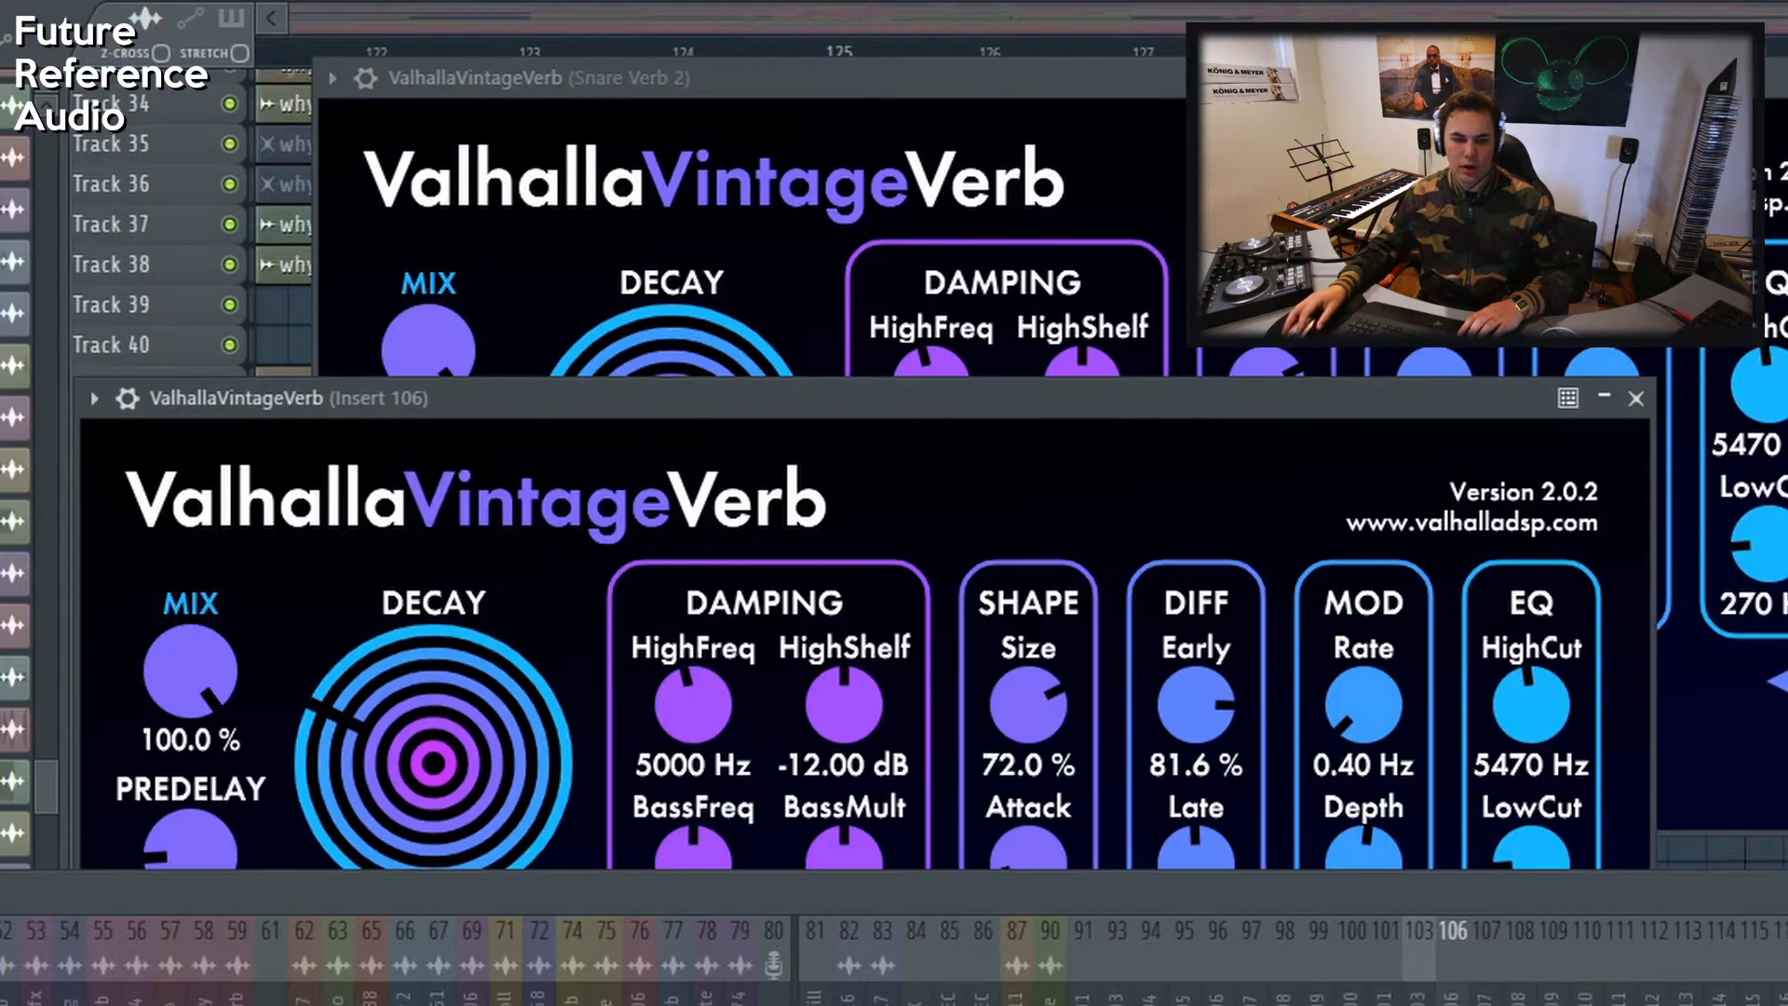
left_click(1783, 78)
left_click_drag(996, 406, 1177, 123)
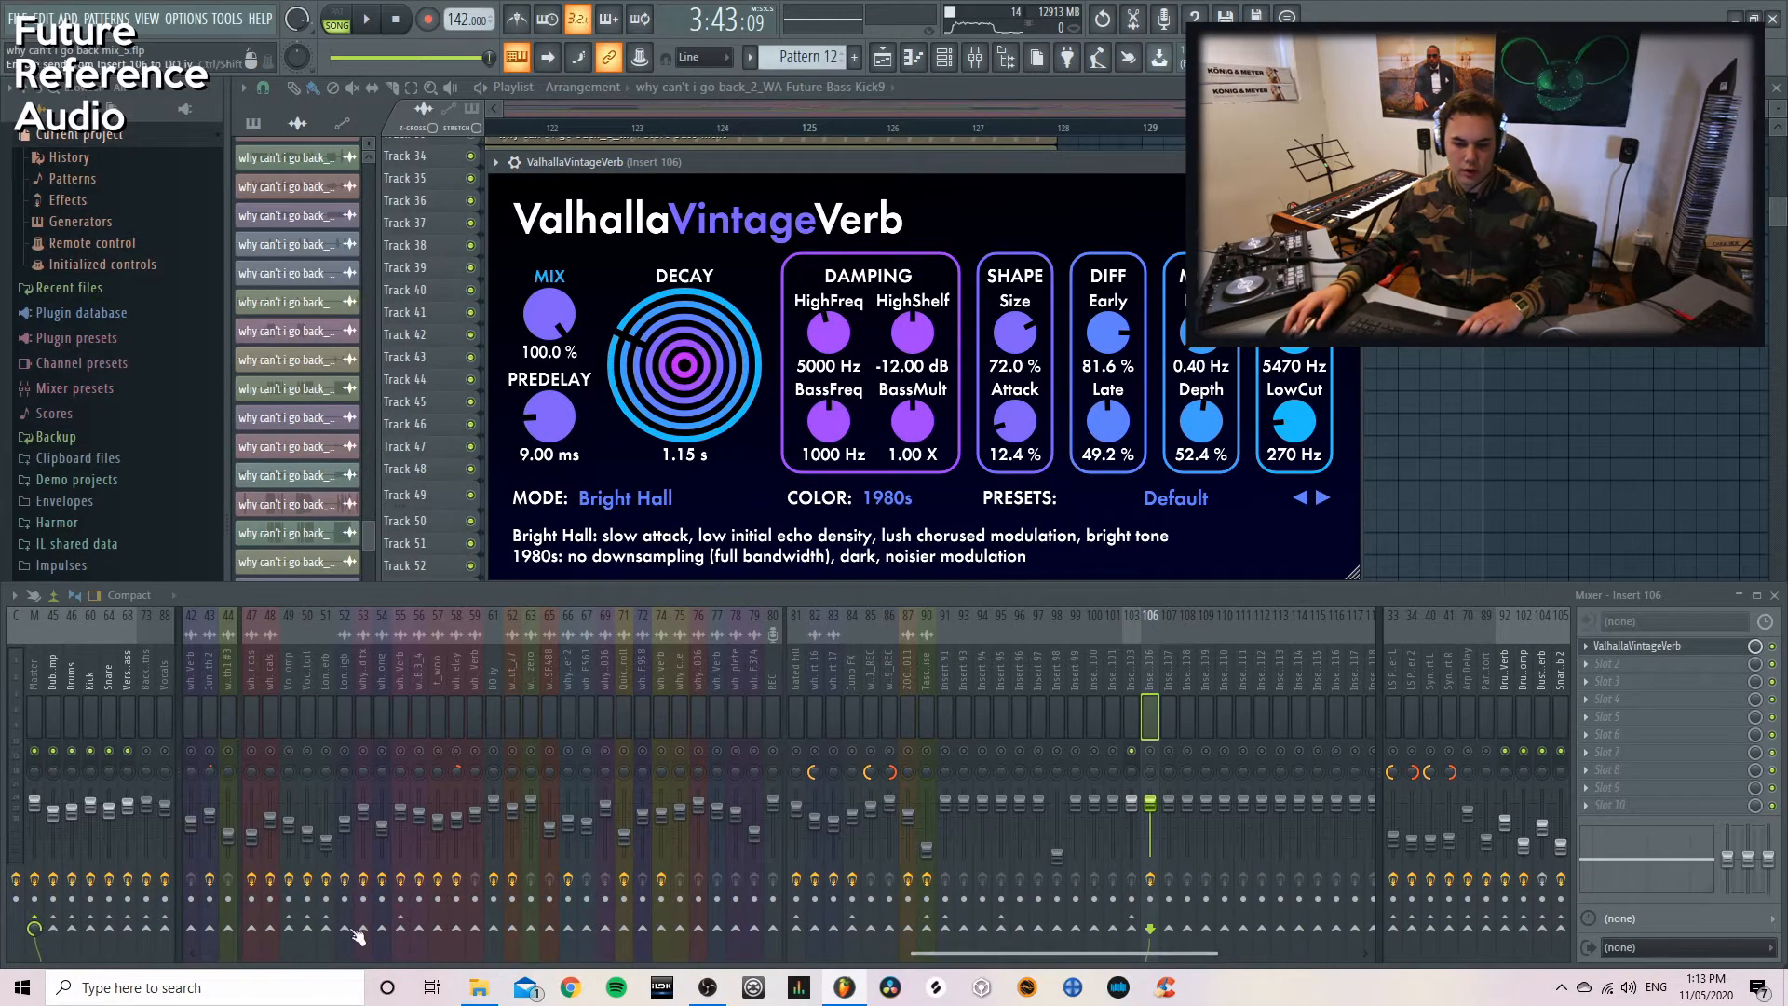
Route the Snare track to an unmuted Insert 106 and set its reverb to 2.95 s decay and 20.56 ms predelay
left_click(105, 712)
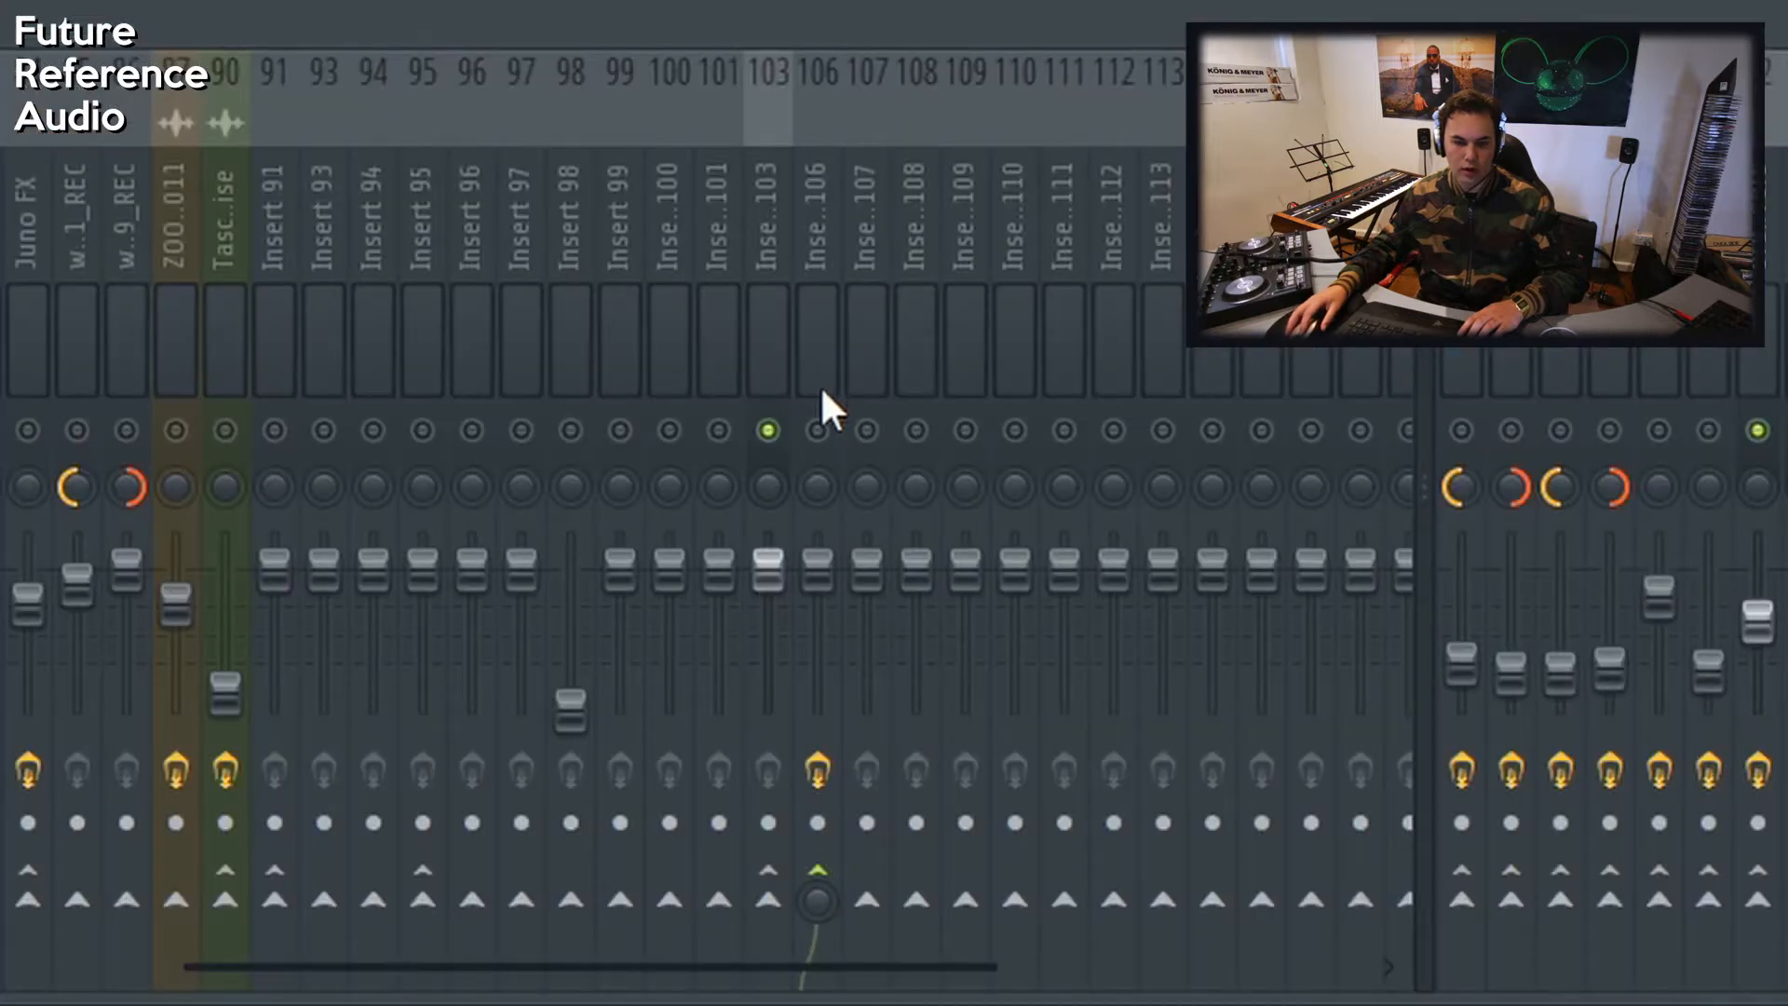
left_click(821, 402)
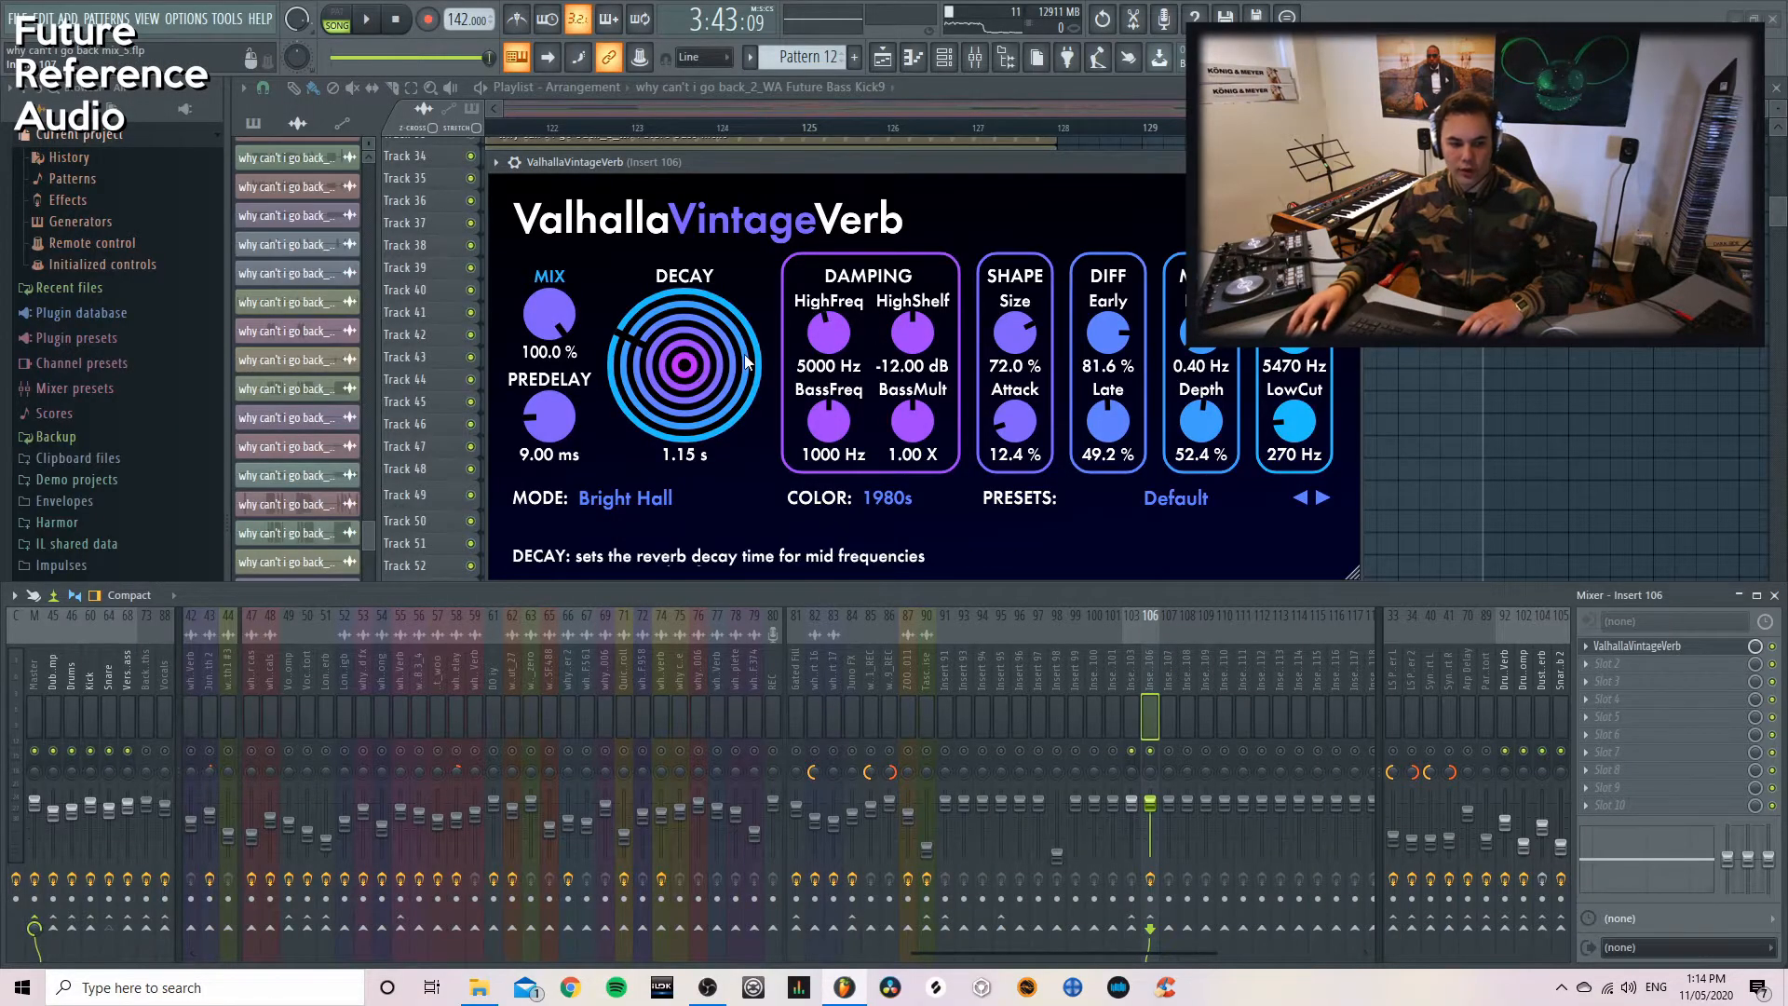
left_click_drag(744, 350, 752, 333)
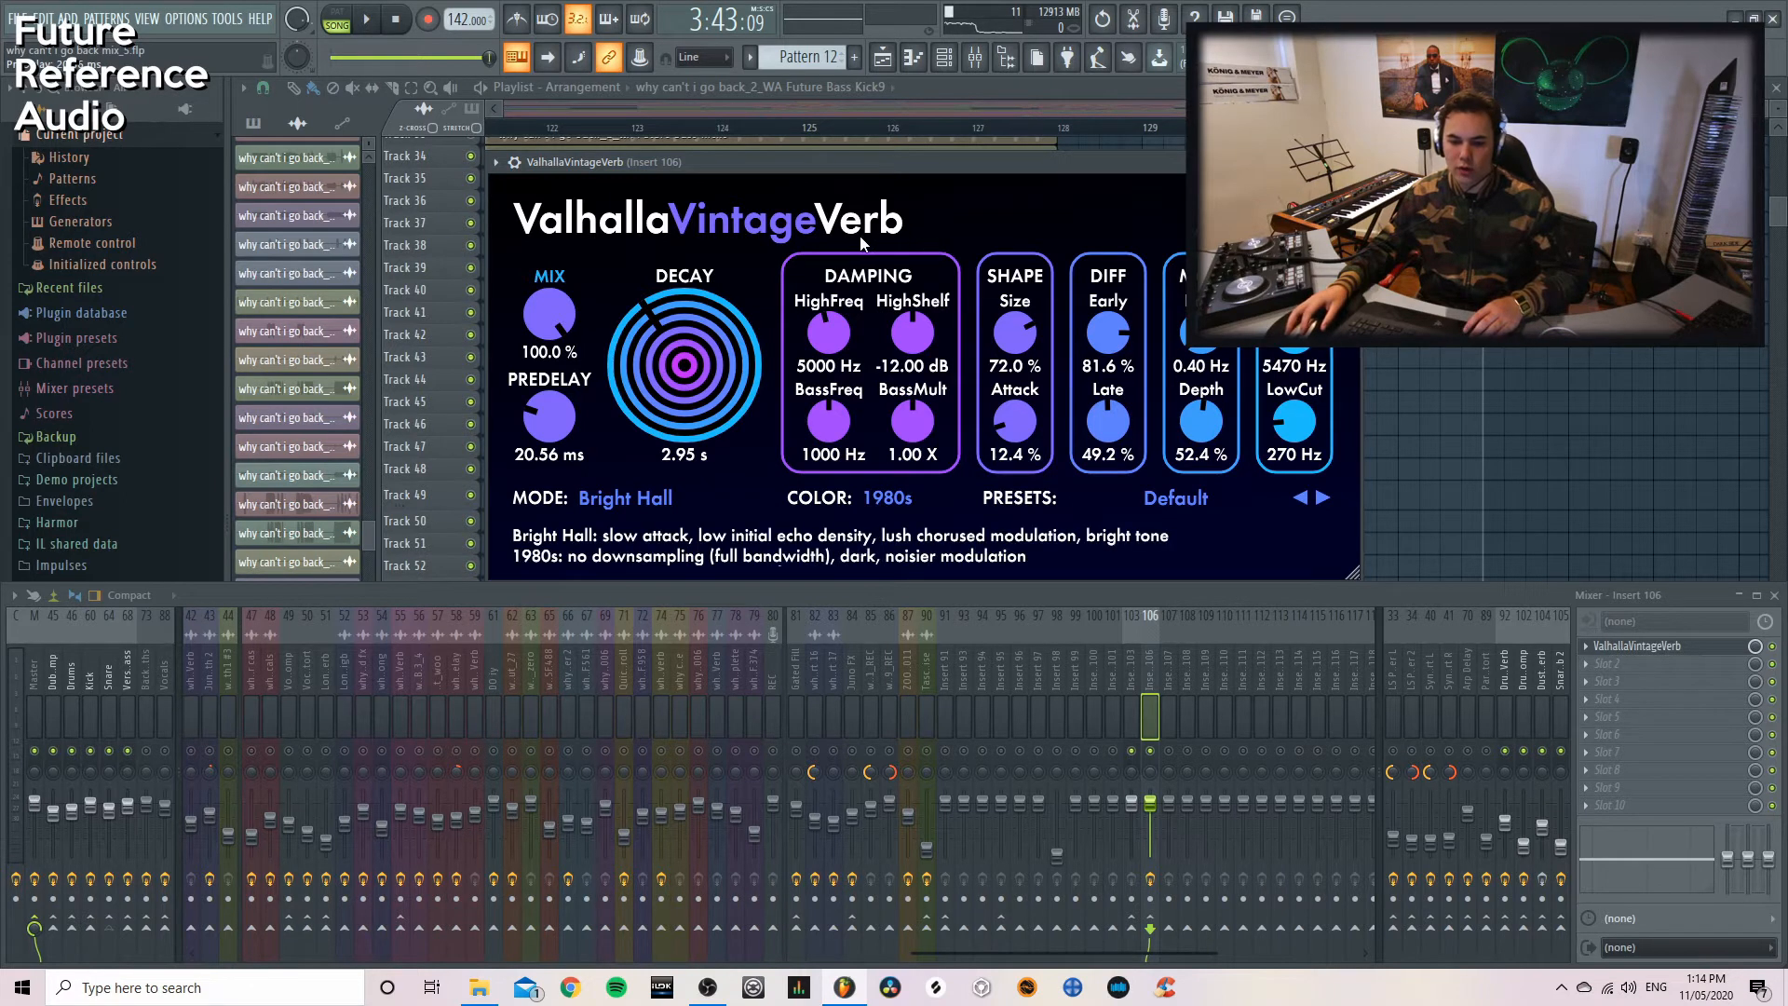
Inspect the reverb settings on Snare Verb 2 for comparison, and close that plugin window
left_click(1561, 699)
left_click(1656, 644)
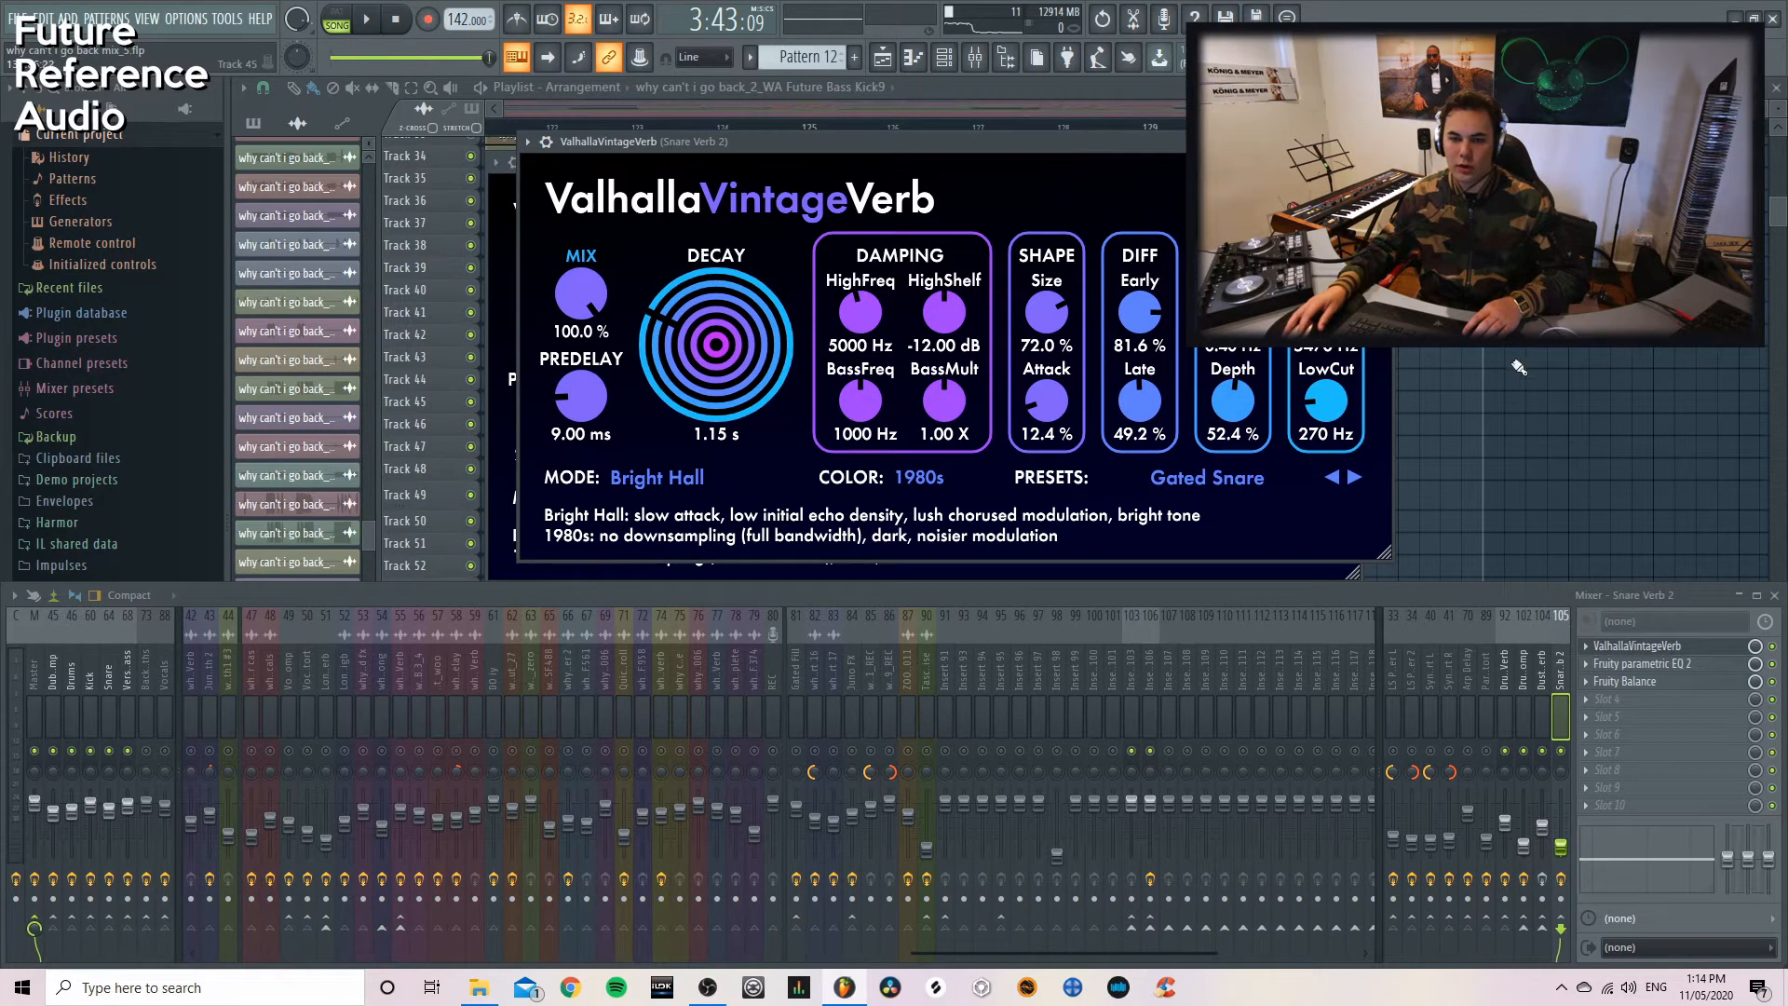
left_click(1382, 141)
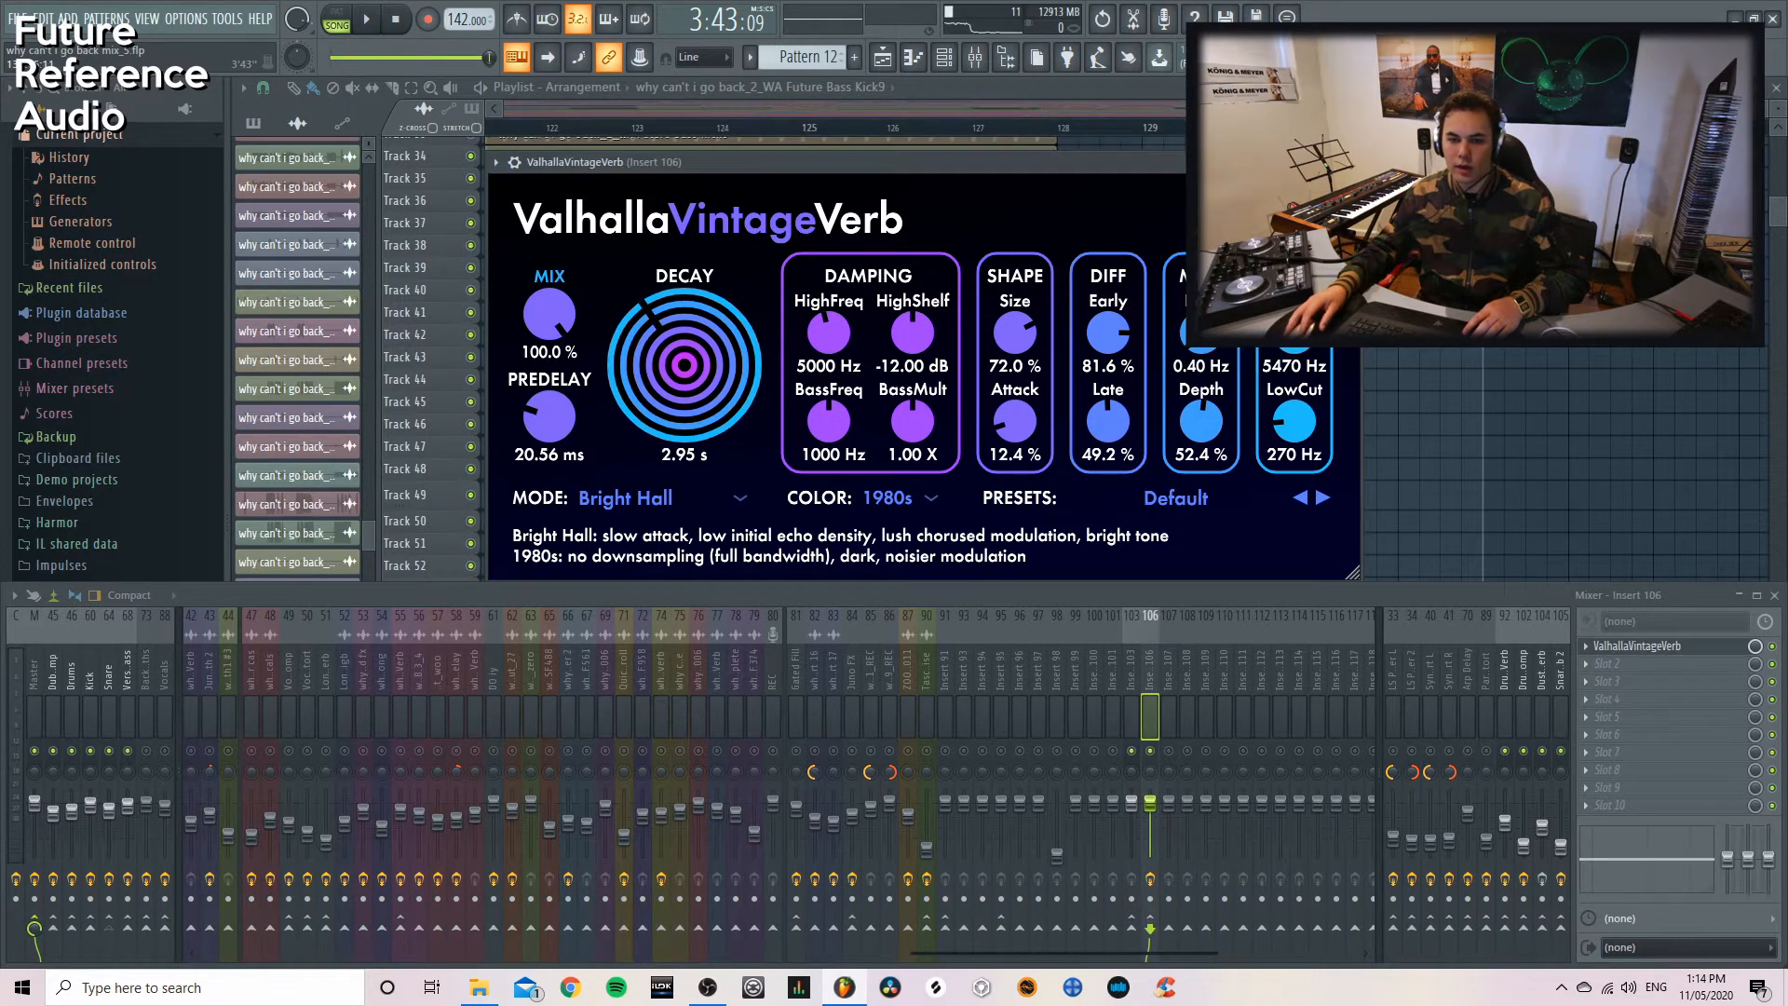
Close the Insert 106 reverb window and play the copied snare clips with a time selection from bar 133 to bar 135
left_click(1352, 162)
scroll(1432, 321, "right", 2)
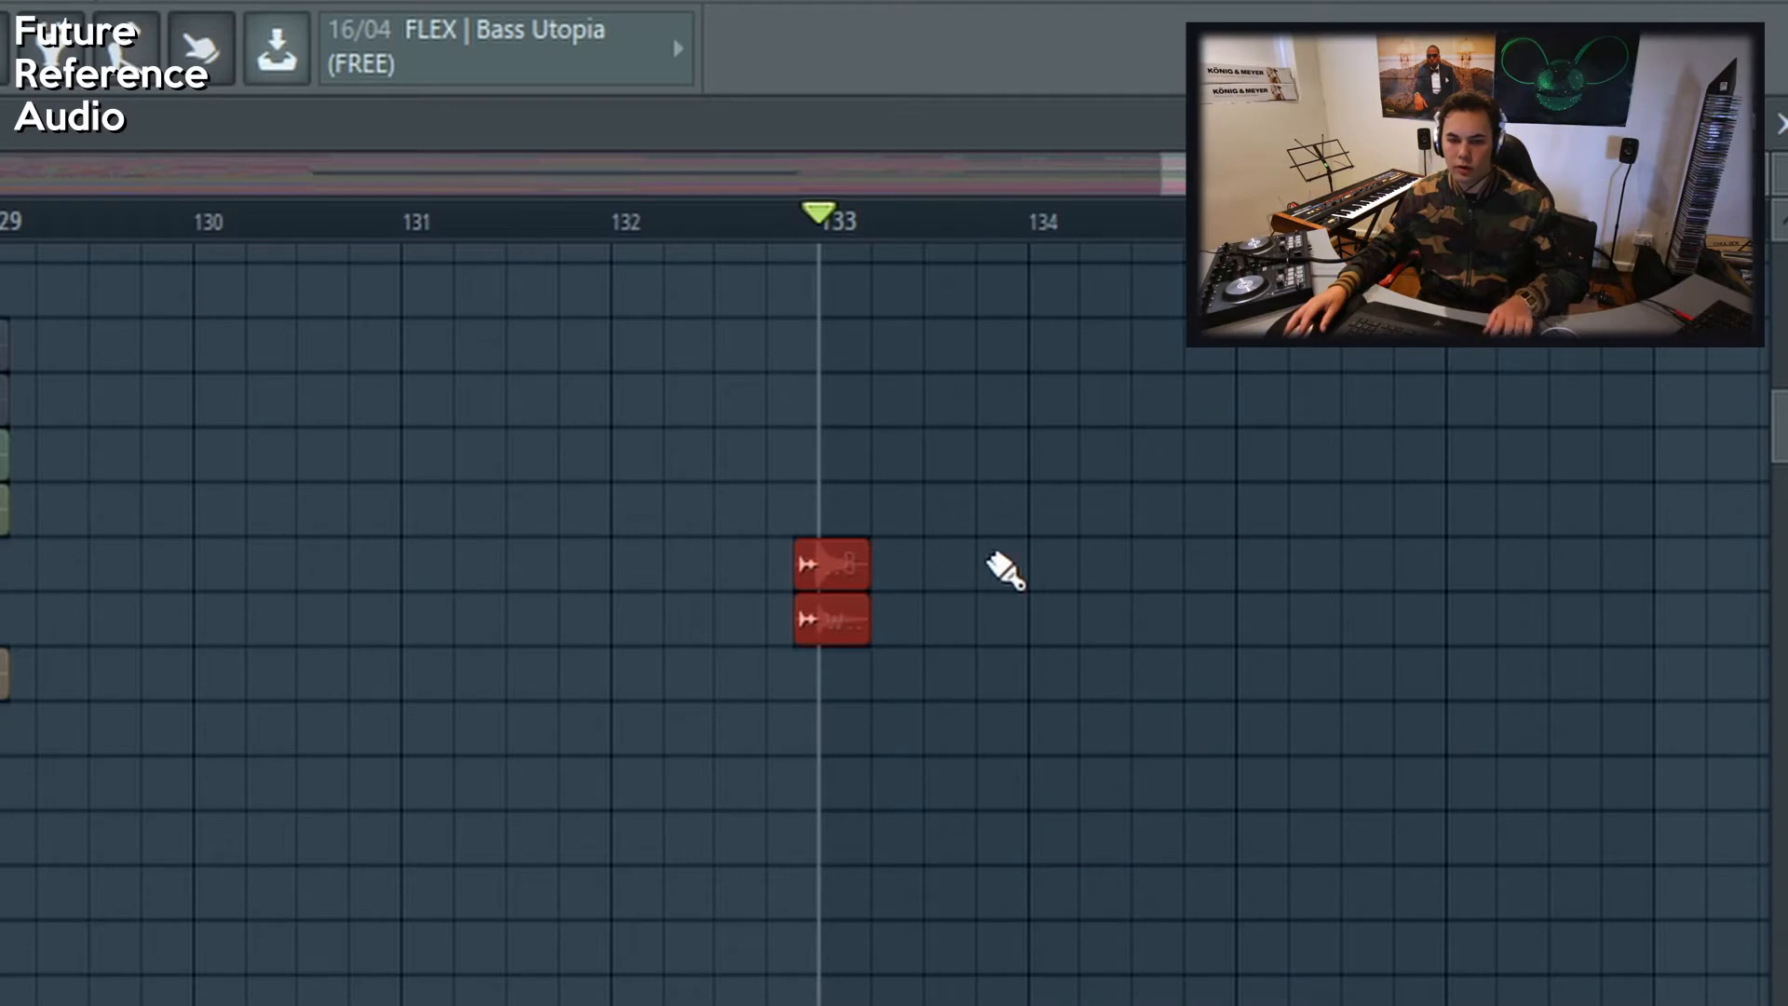
key("space")
key("space")
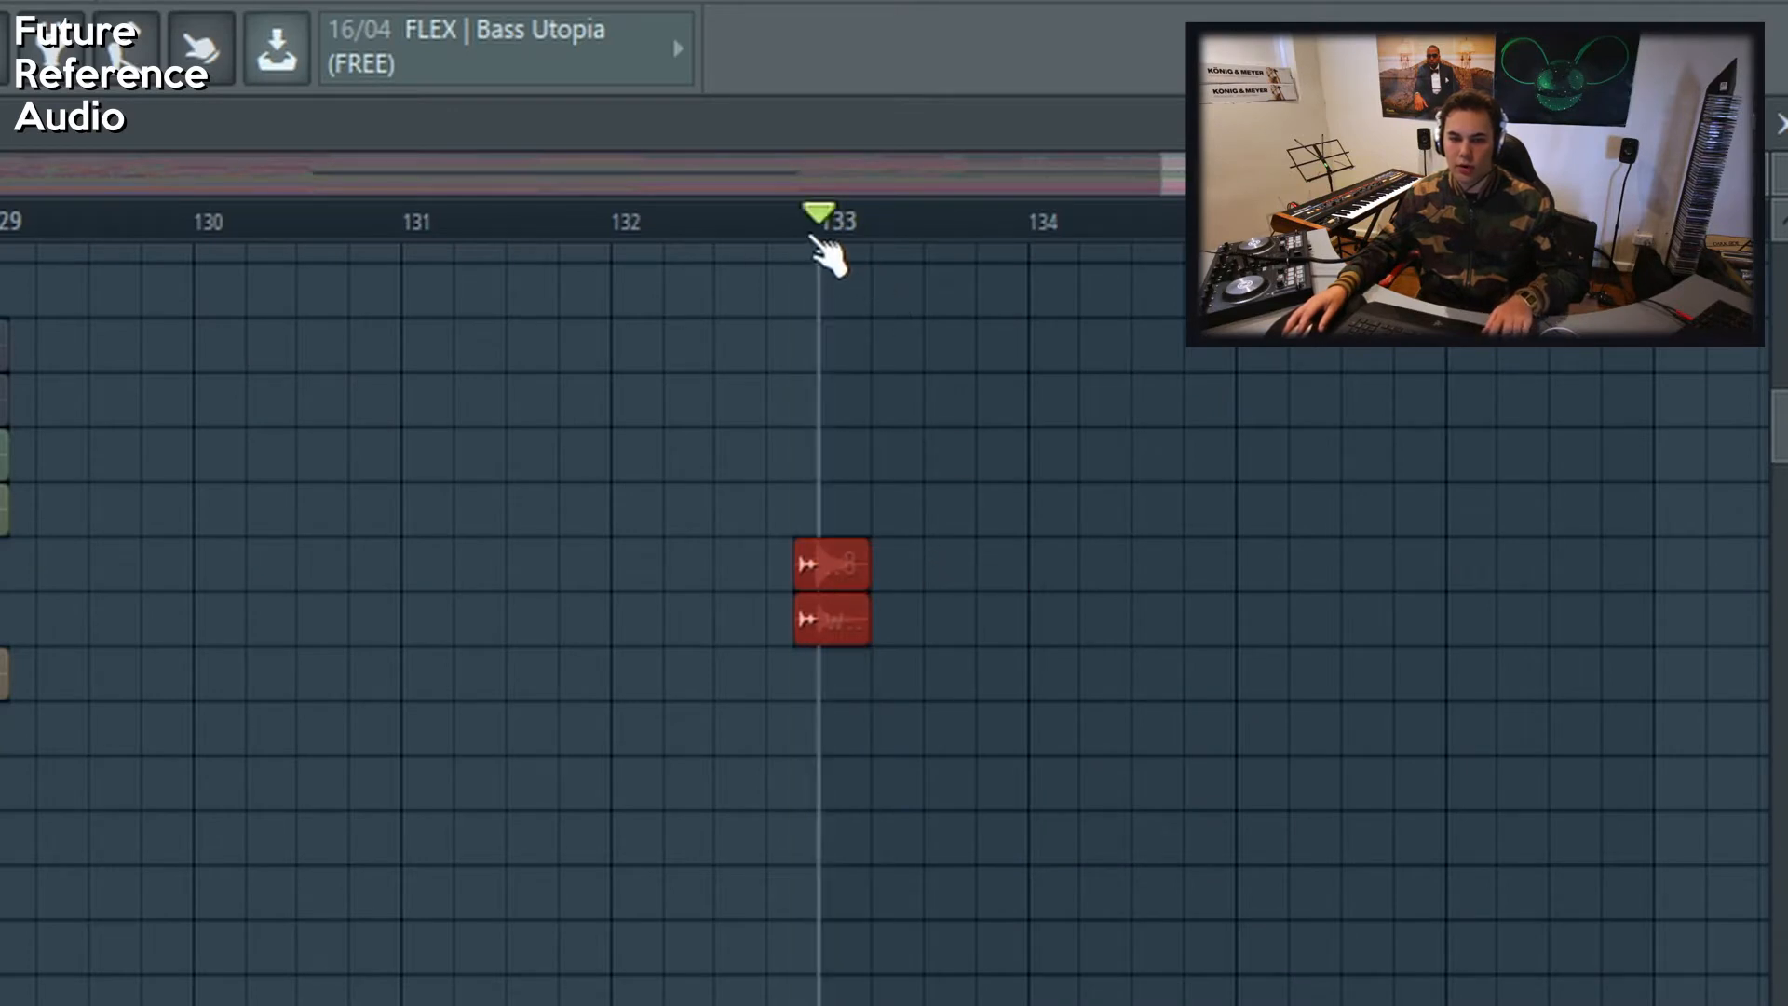
left_click_drag(817, 238, 1278, 349)
key("space")
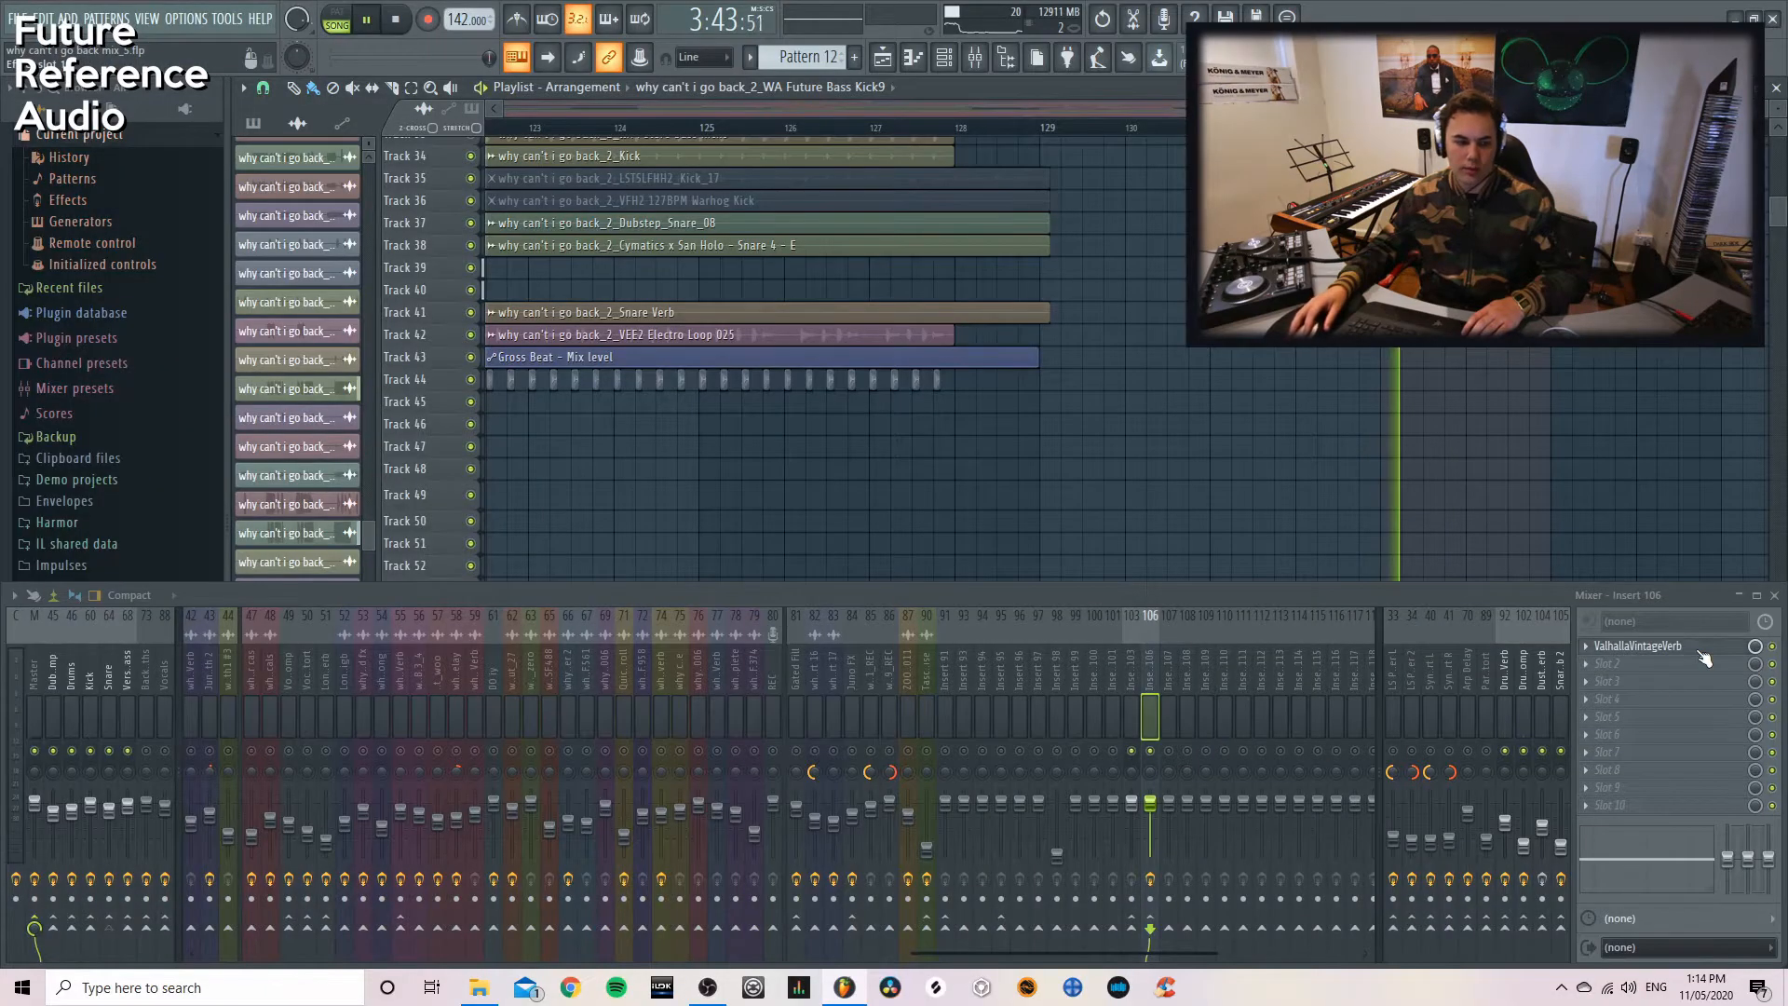
Reopen the Insert 106 reverb and listen to the snare loop at bar 133 through it
left_click(1667, 645)
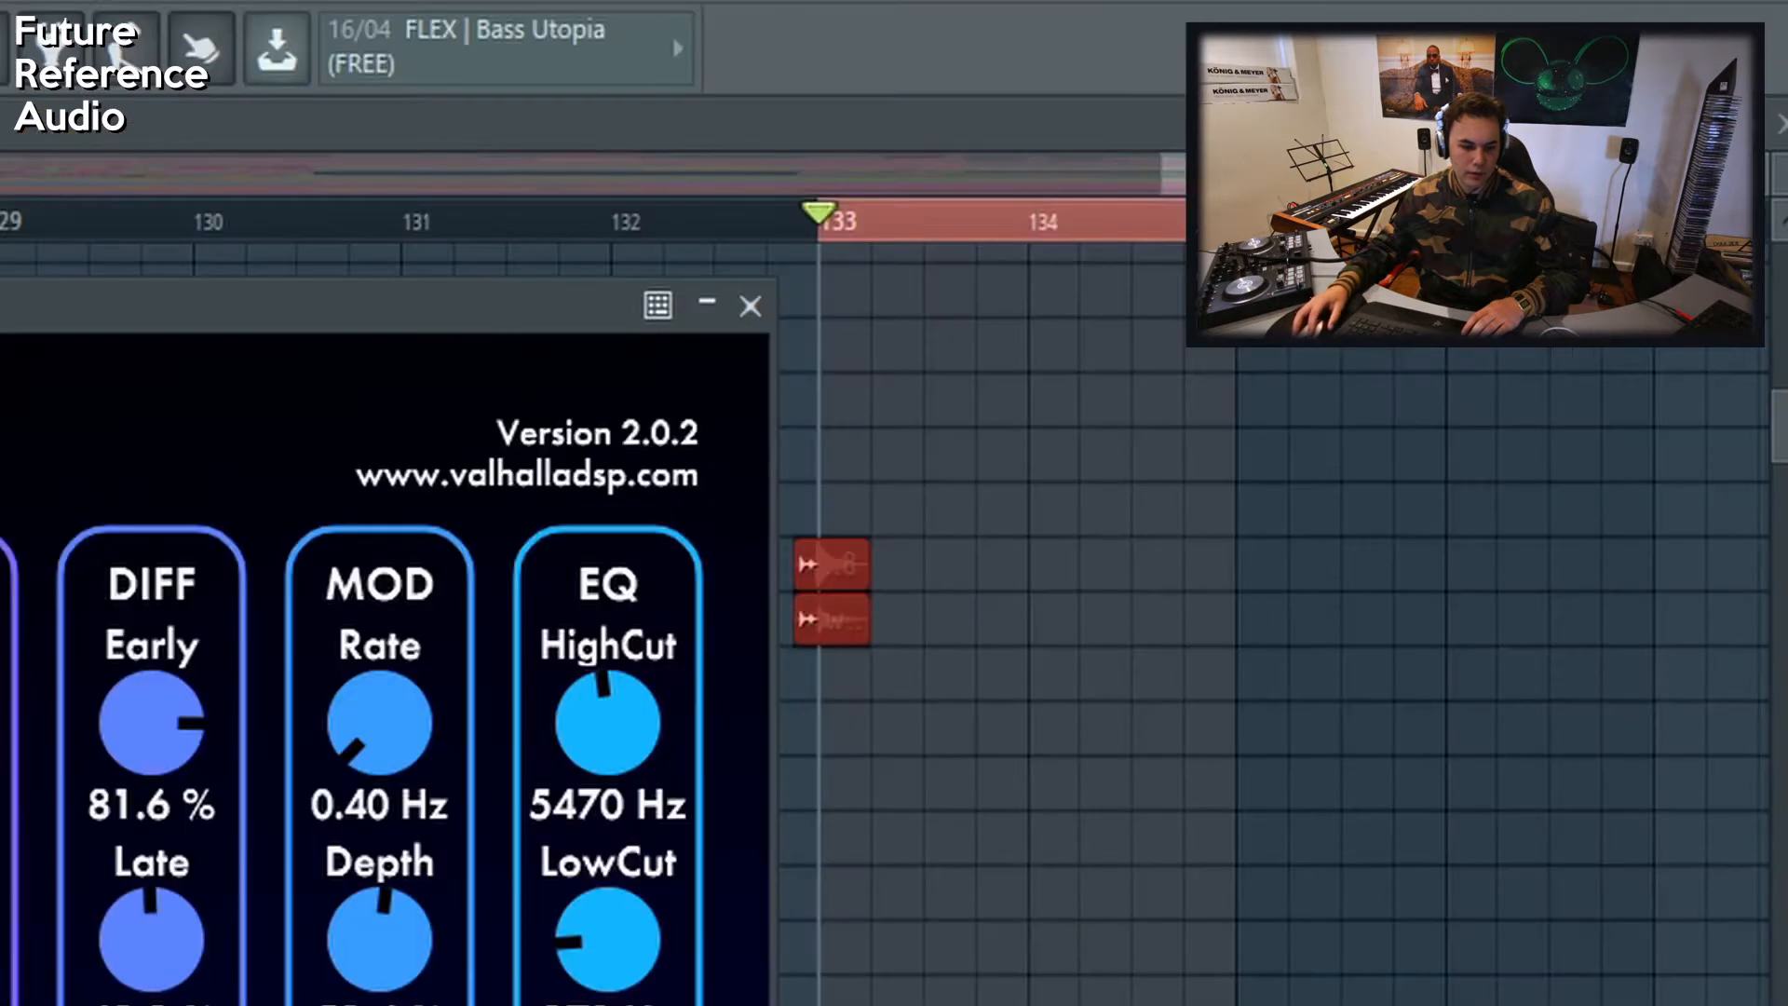
key("space")
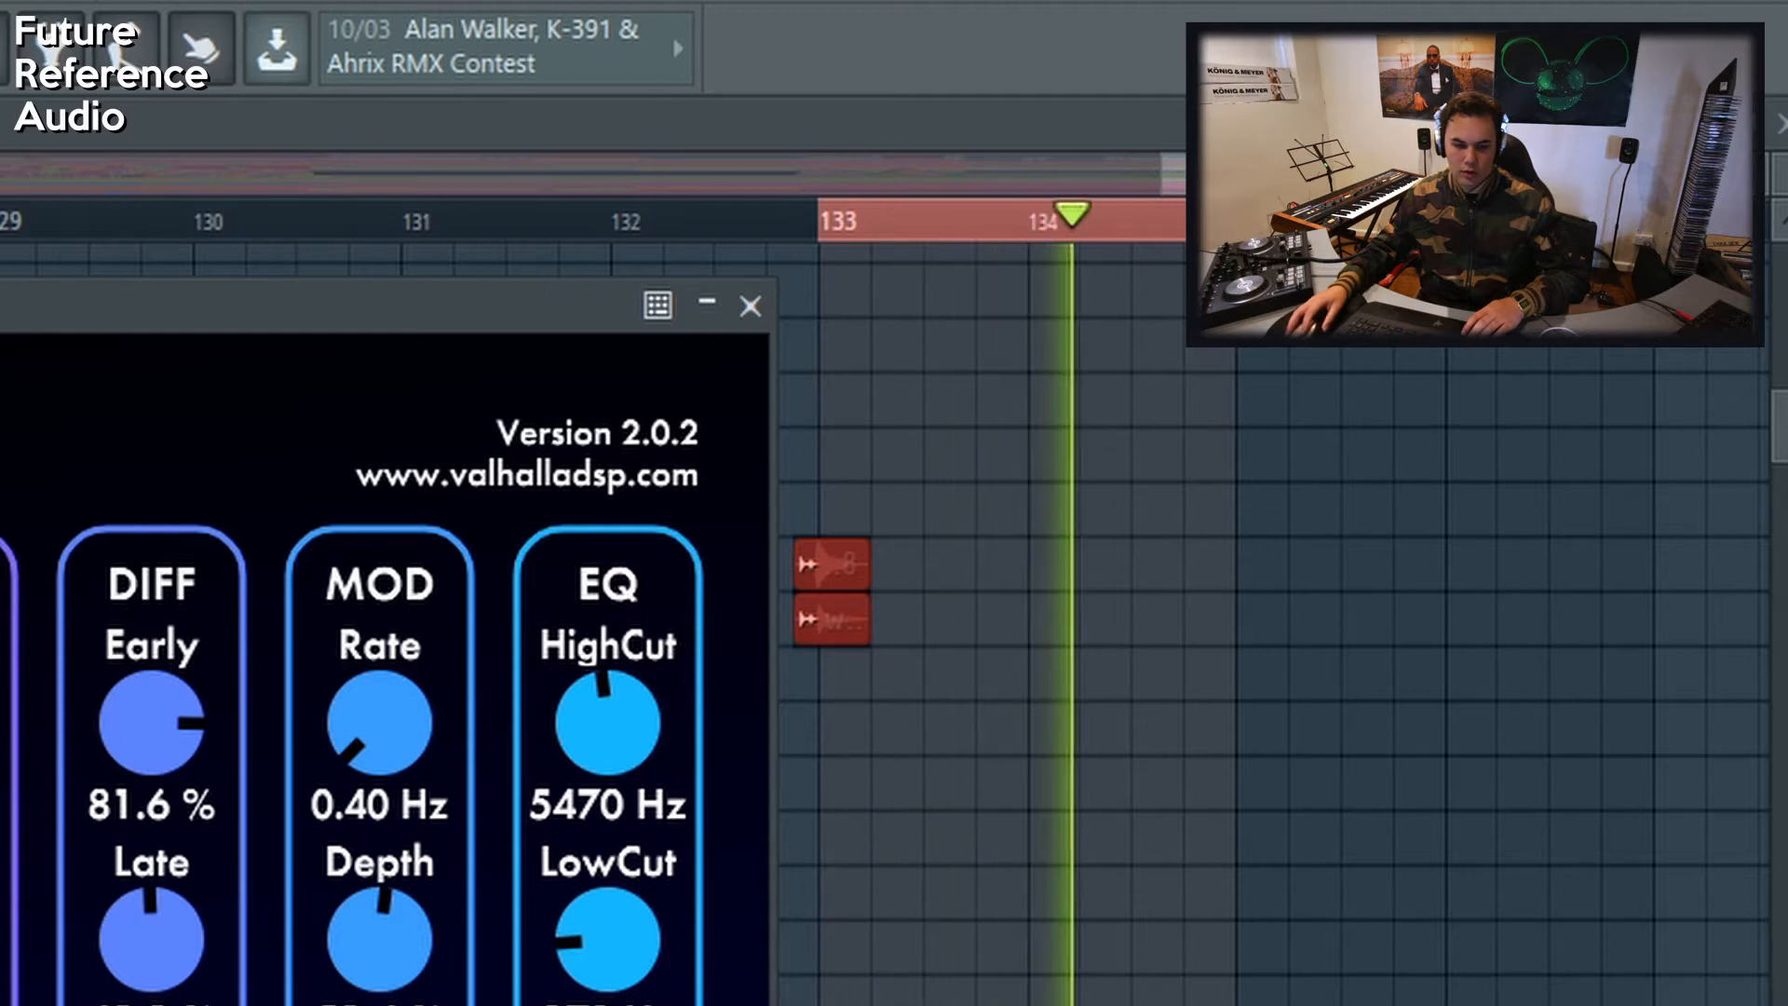
key("space")
key("space")
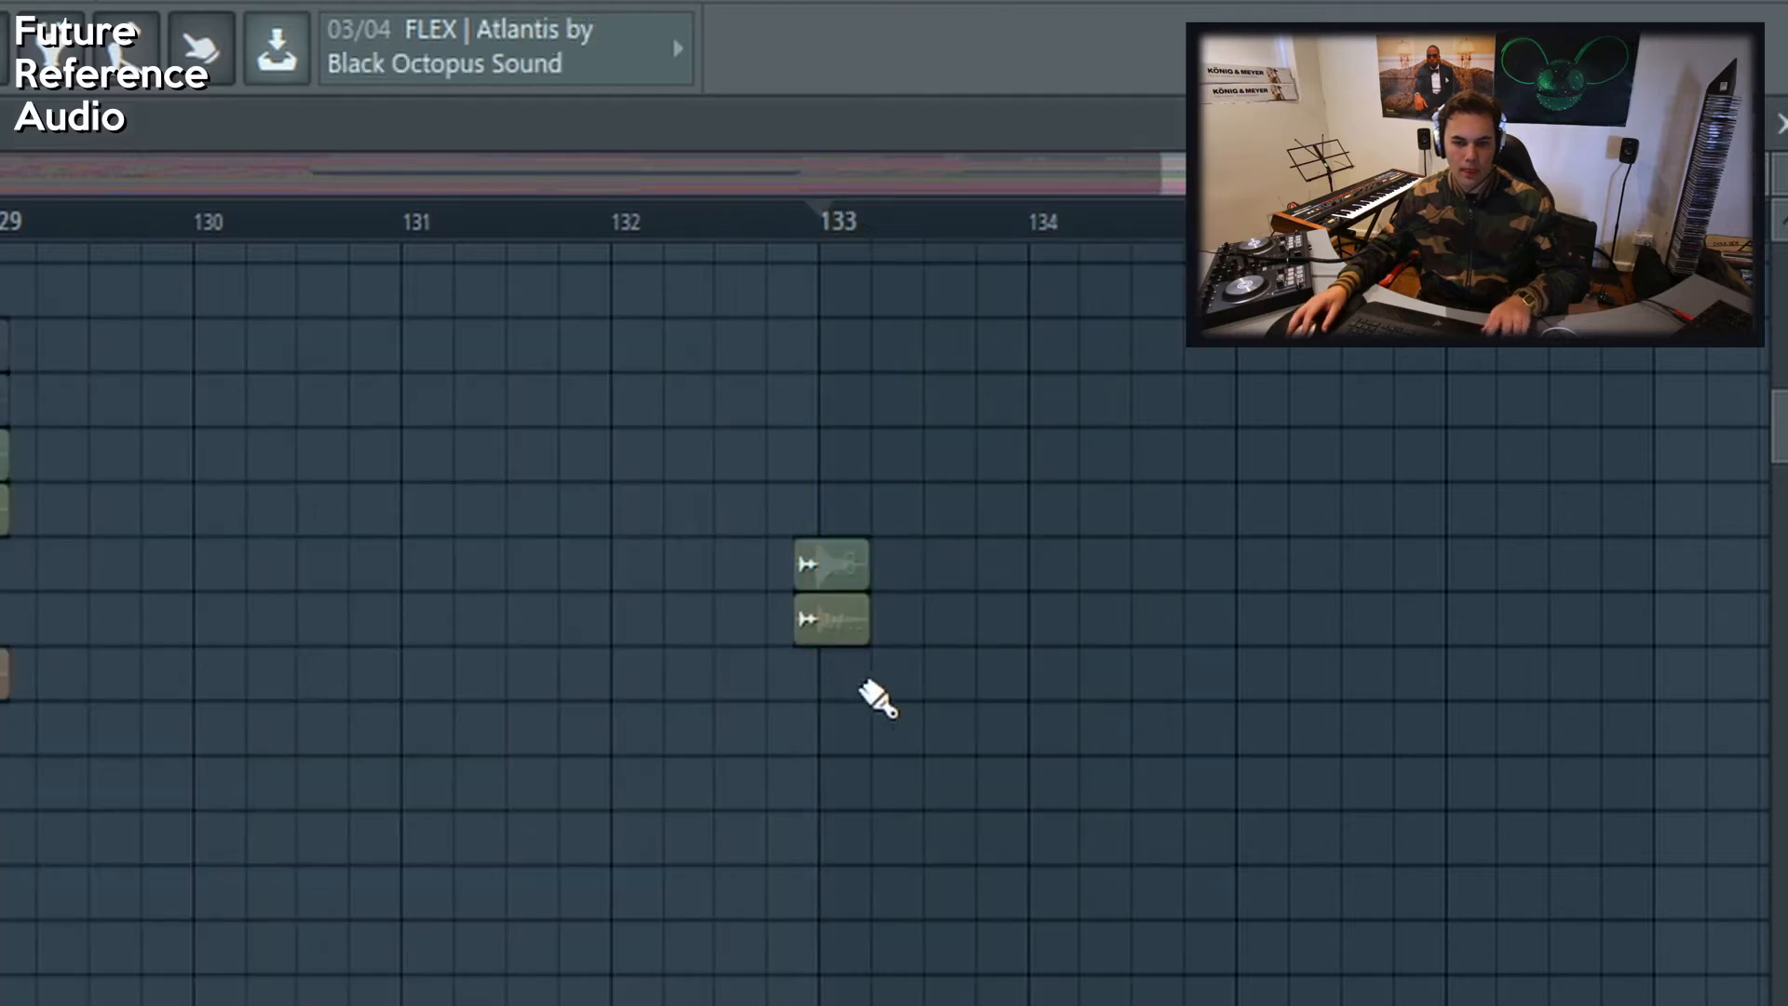
Move both snare clips one beat earlier to end at bar 133, and place the playhead on the last beat of bar 132
left_click_drag(858, 684, 818, 568)
left_click(817, 563)
left_click(1067, 574, "ctrl")
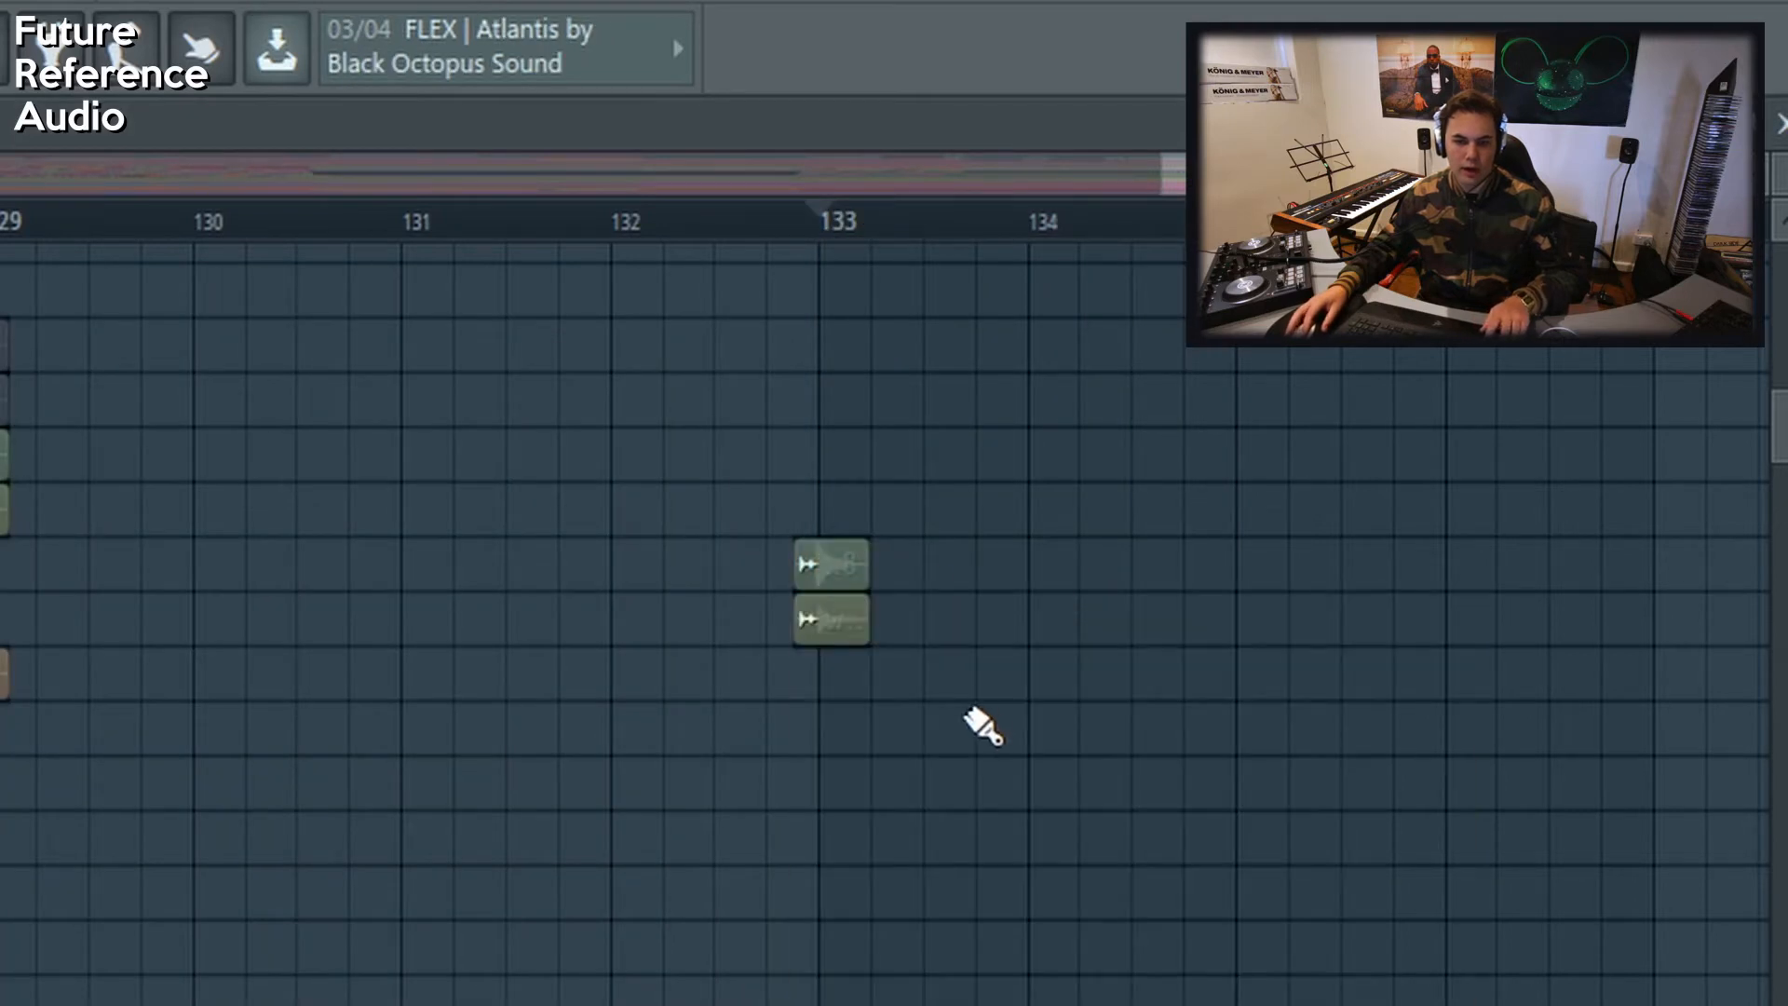
left_click_drag(982, 727, 794, 557)
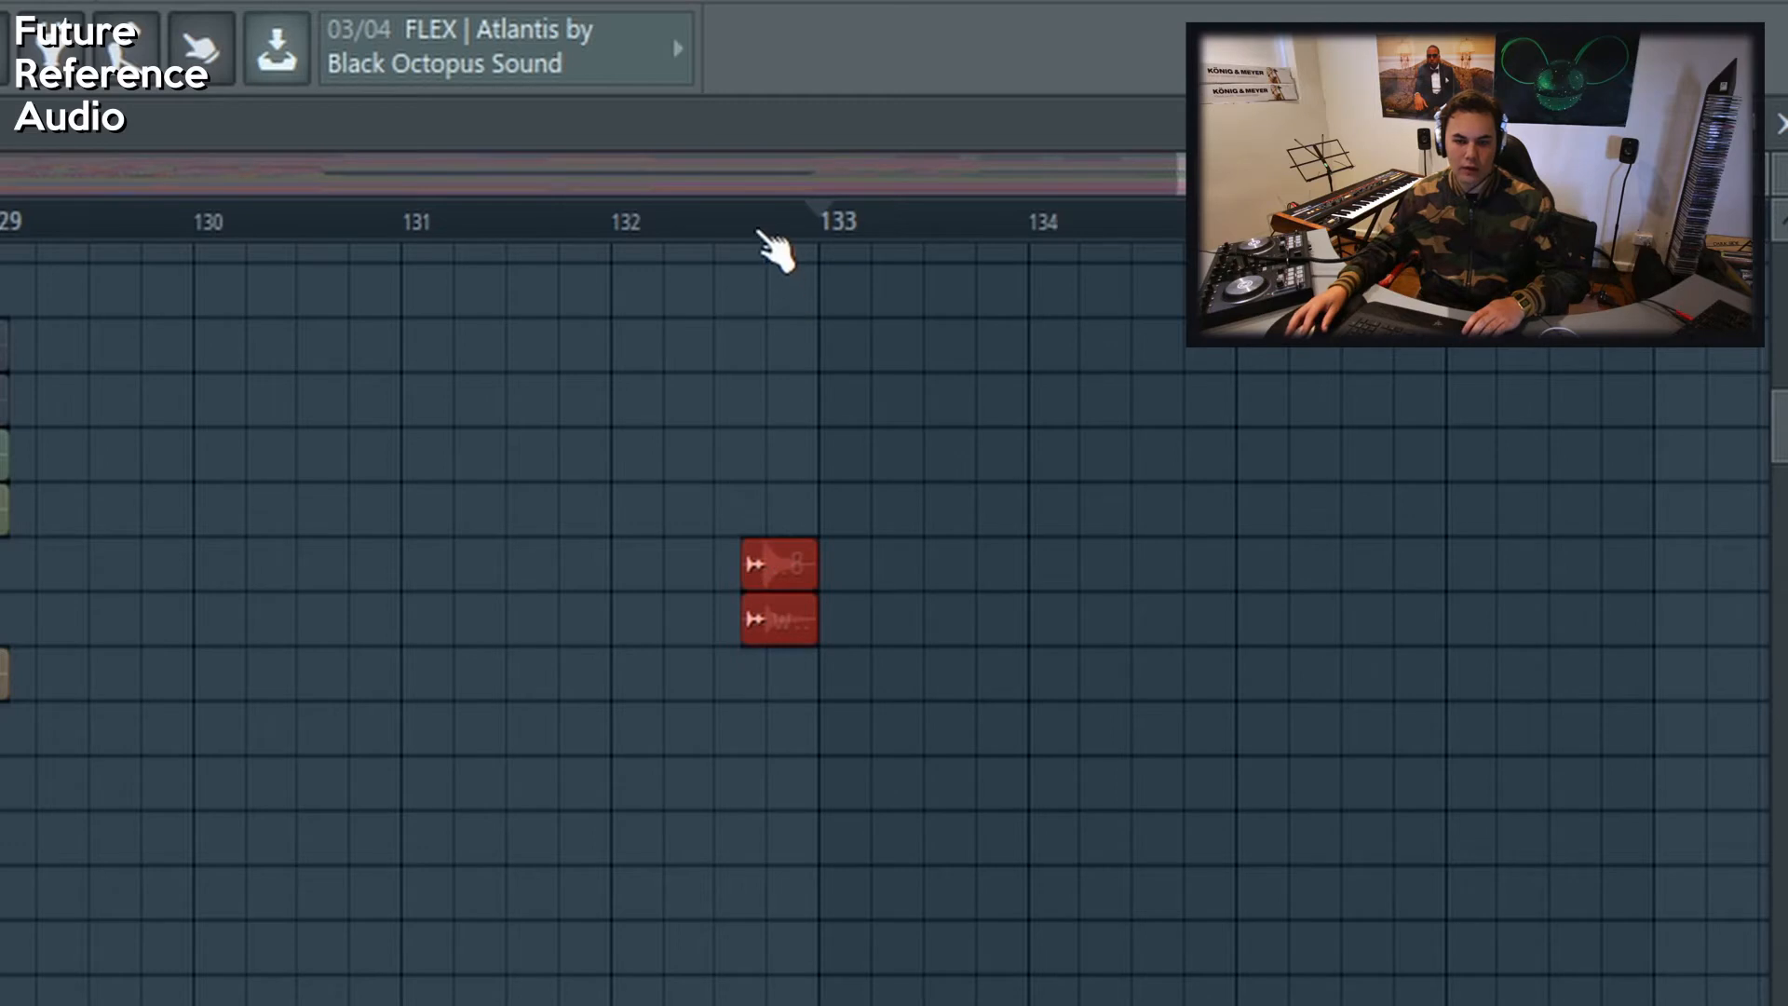
left_click(762, 231)
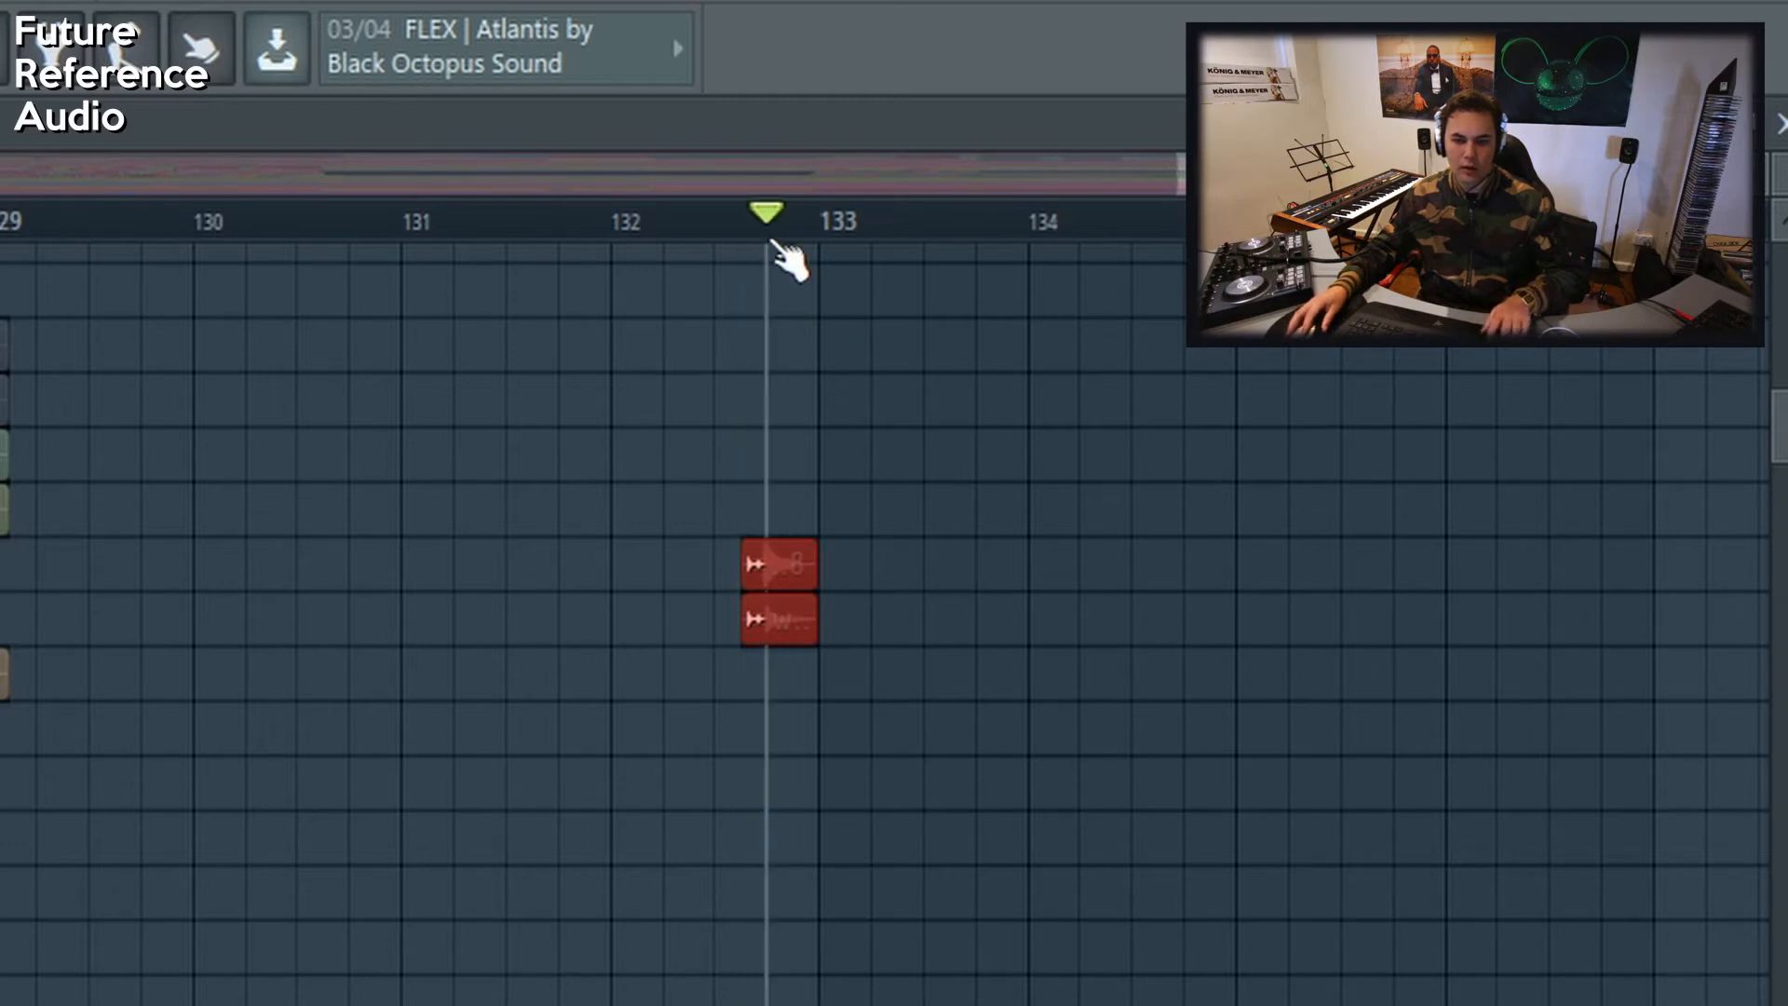
Select the time range from the last beat of bar 132 to bar 135 and play it through the reverb
left_click_drag(778, 251, 1251, 352)
key("space")
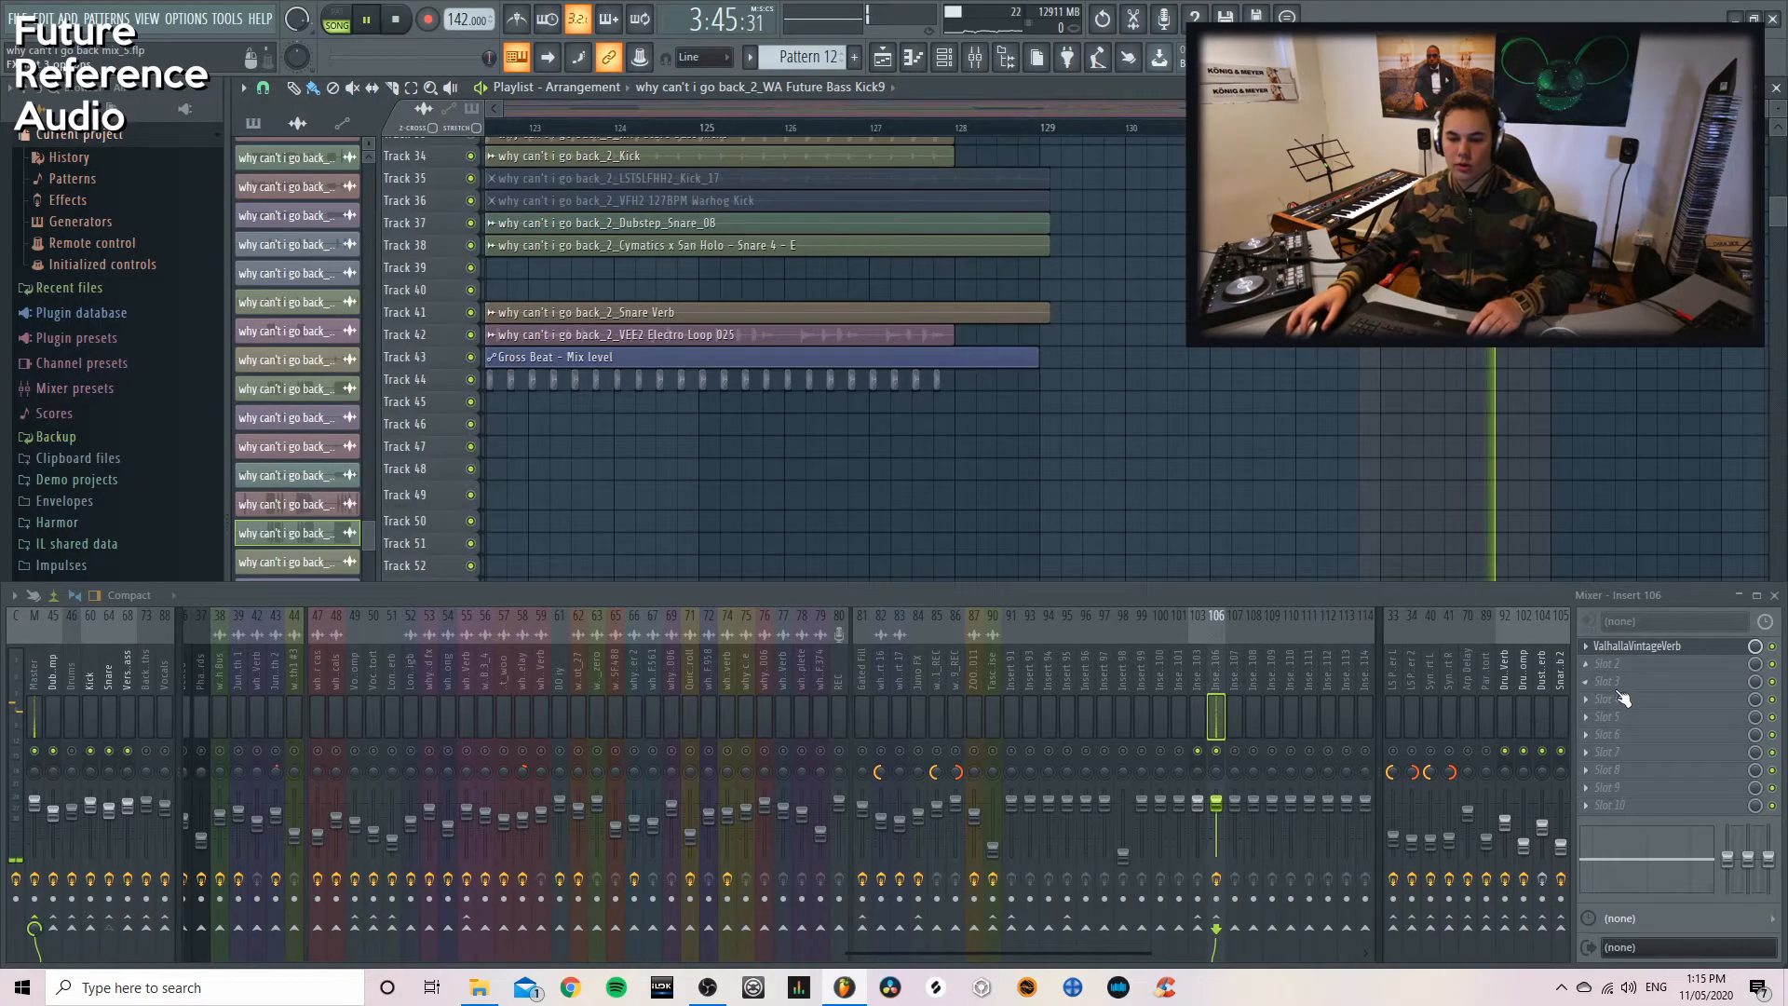
key("space")
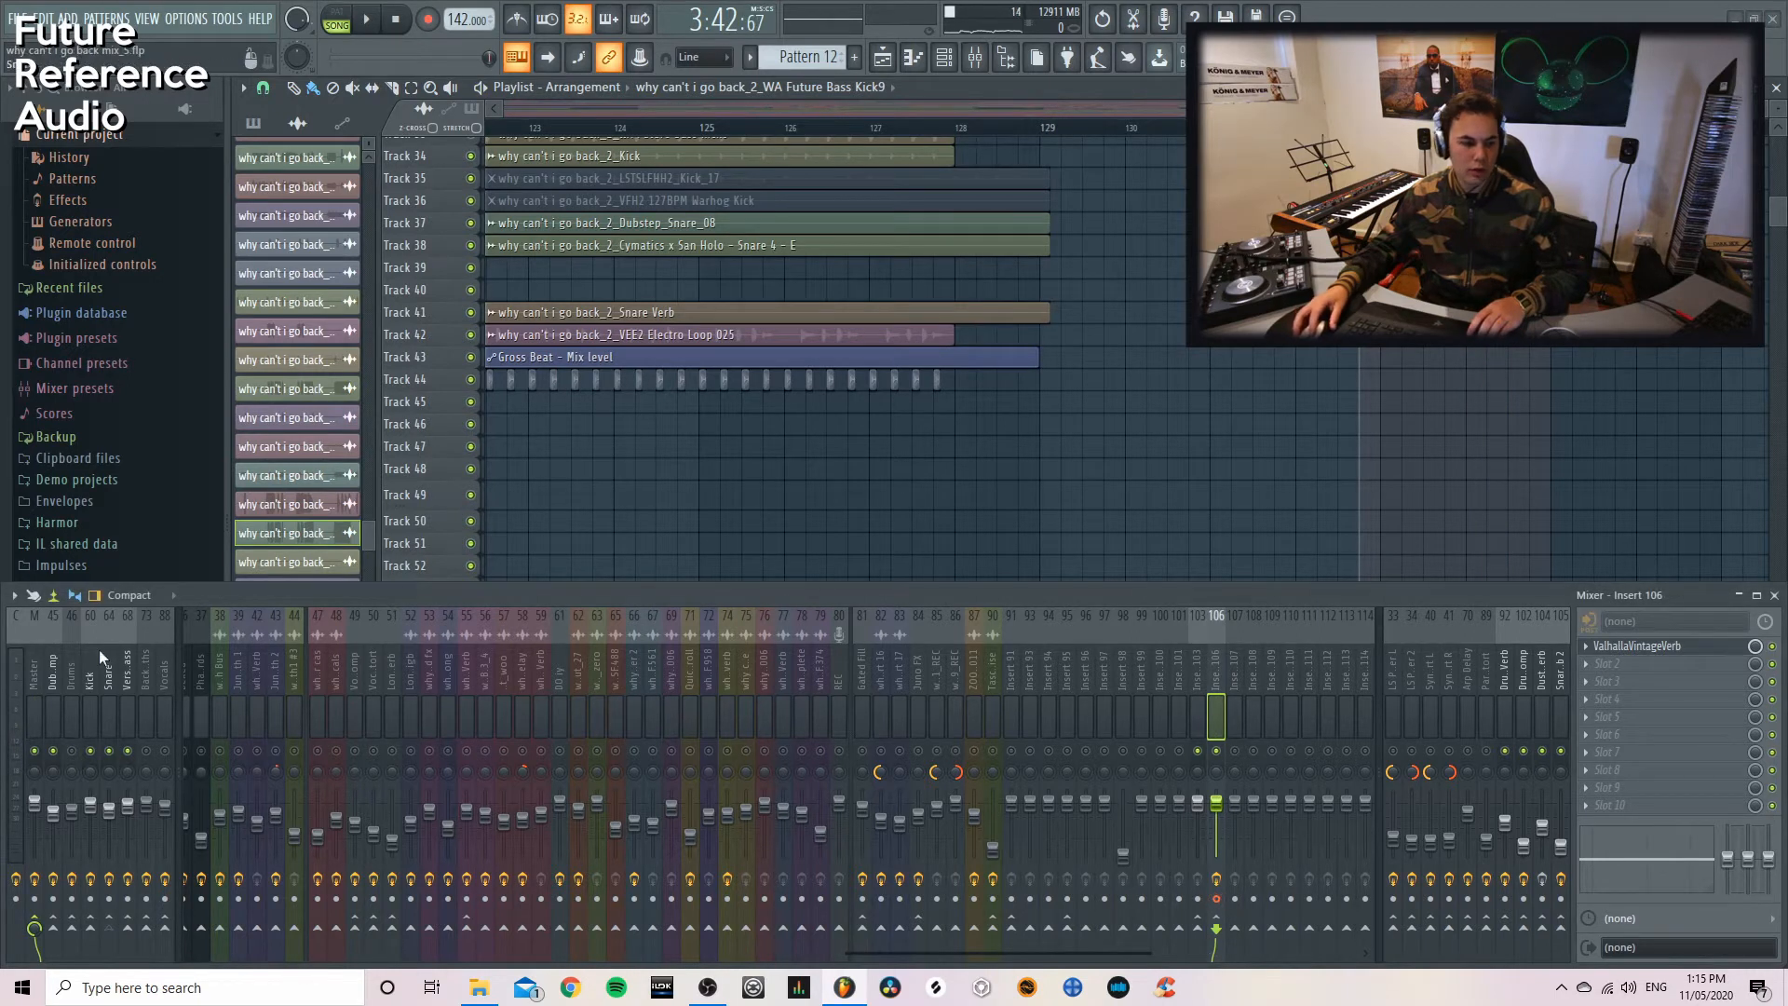
Render the armed Insert 106 track's song selection to a 32Bit float stereo wave file, with the tail set to Leave remainder
left_click(14, 595)
mouse_move(154, 424)
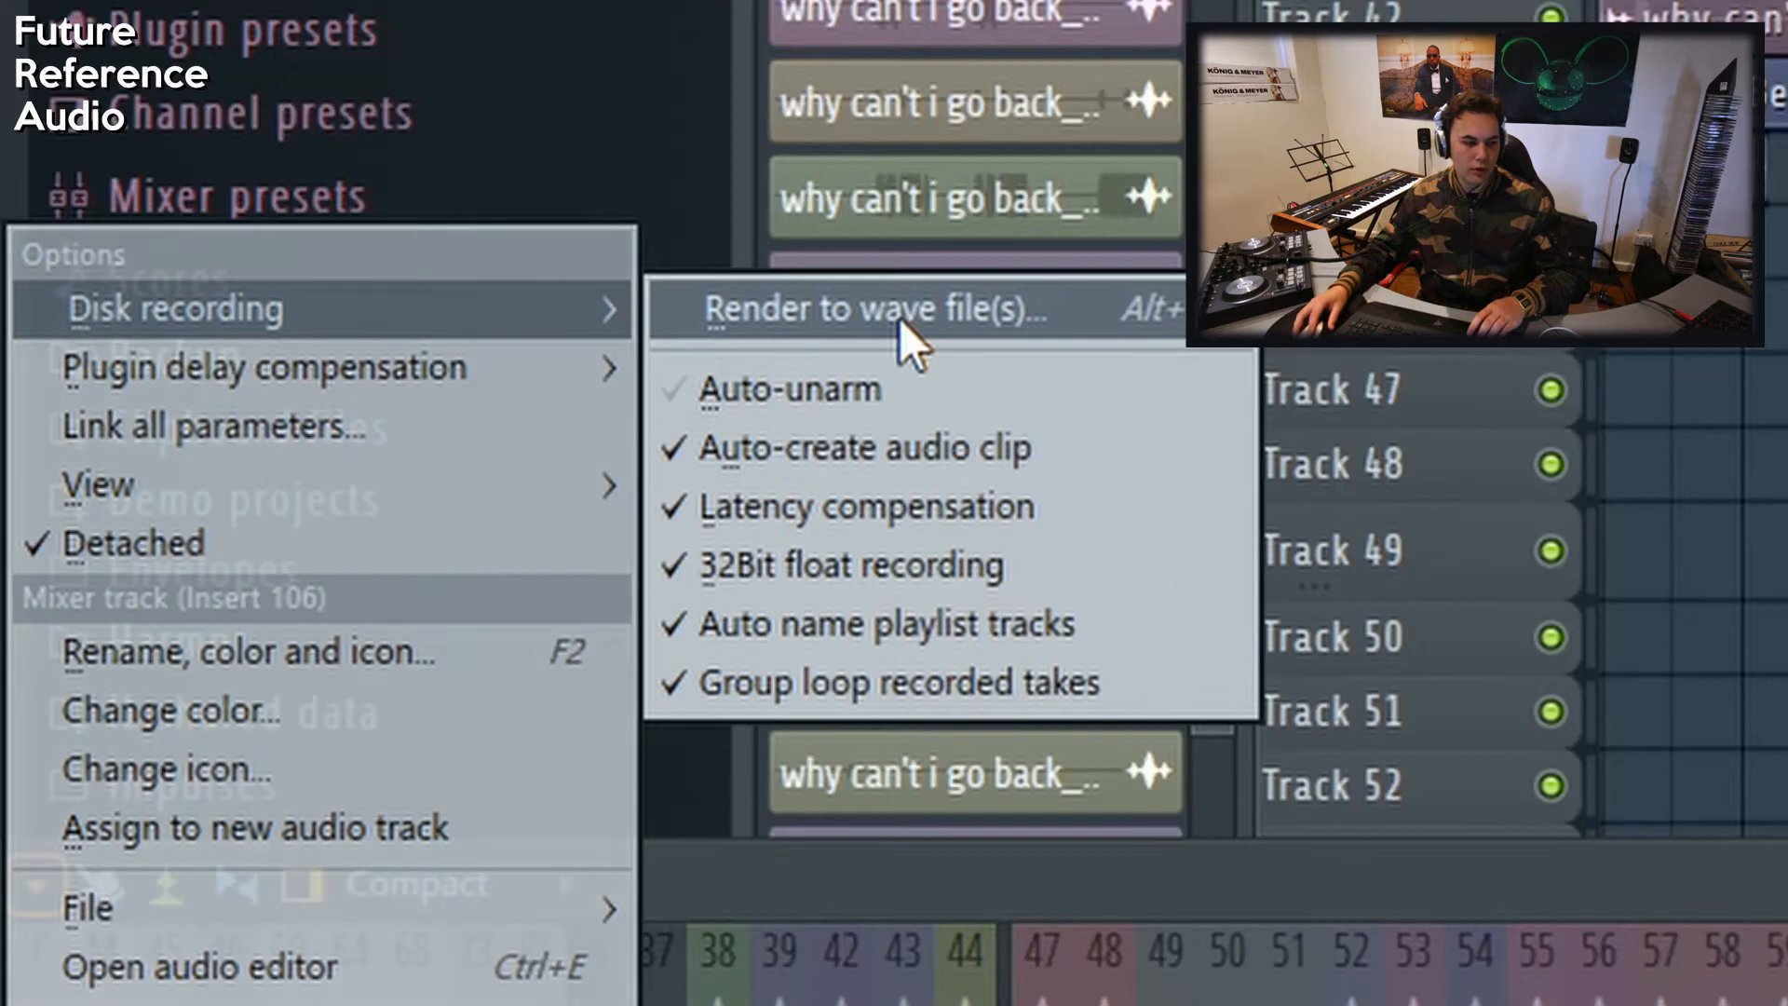
left_click(900, 318)
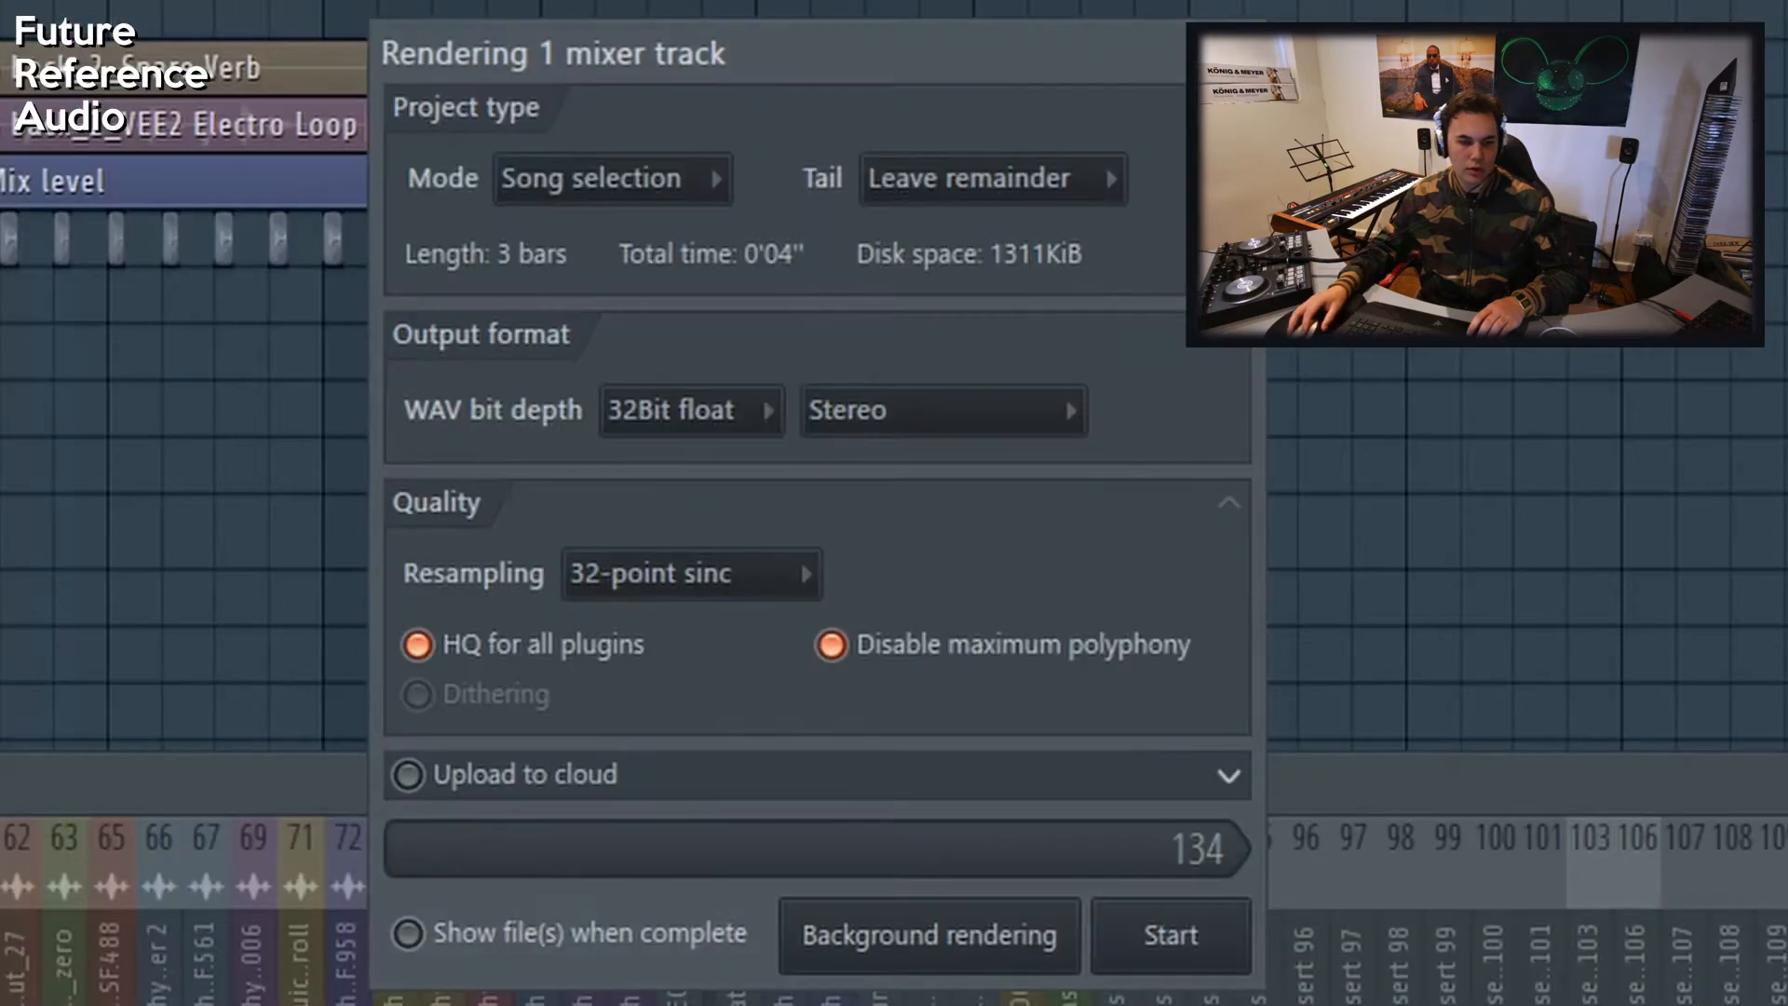
left_click(1196, 936)
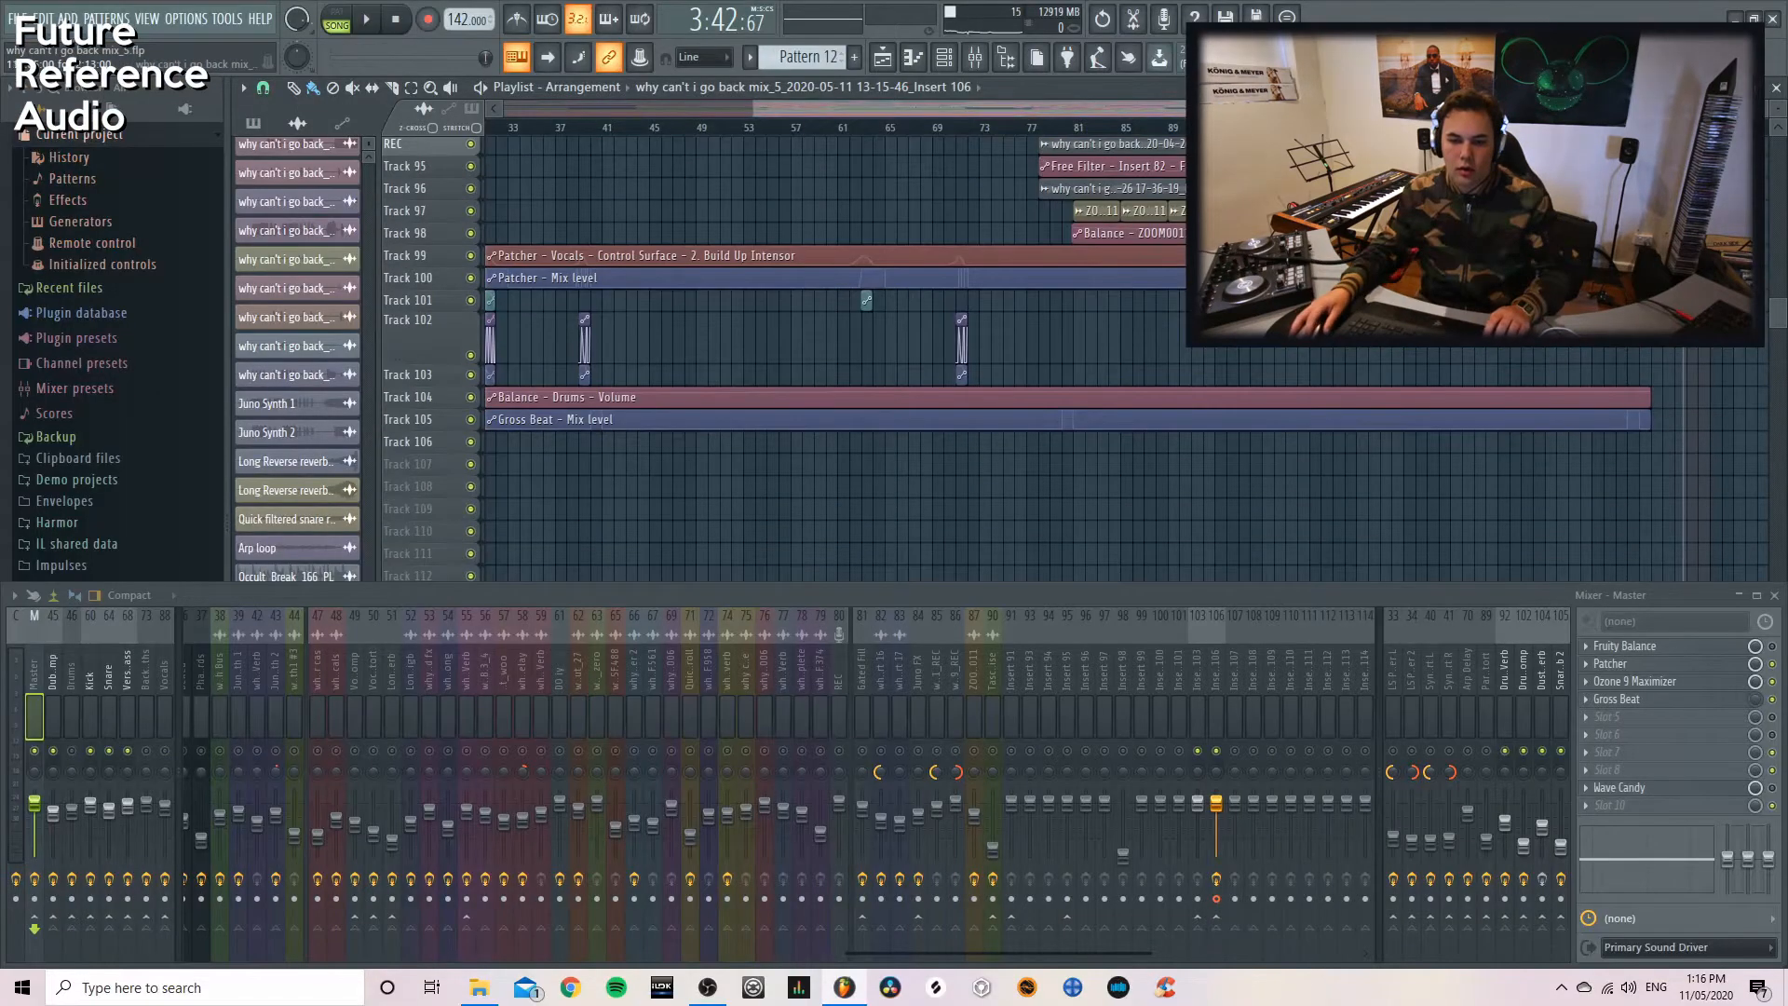
Place the rendered Insert 106 reverb clip, reversed, on playlist track 40 from mid-bar 33 so it leads into the bar 34 snare
scroll(686, 227, "up", 15)
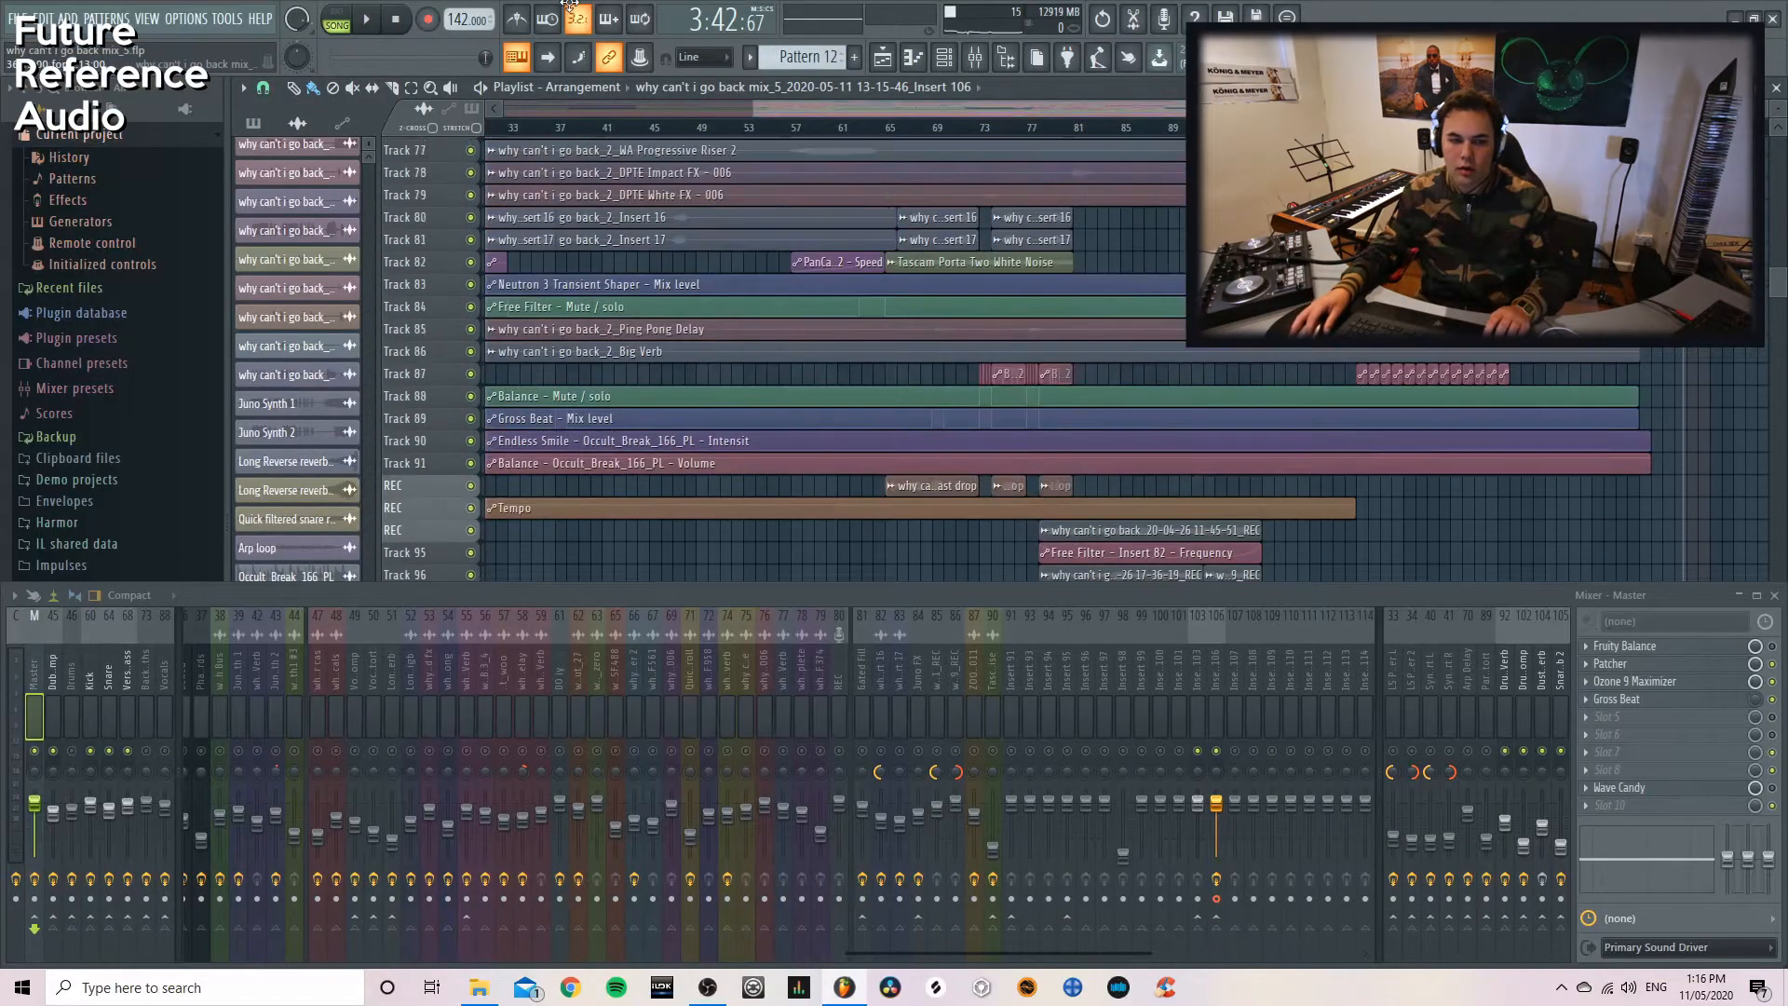
scroll(691, 328, "up", 2)
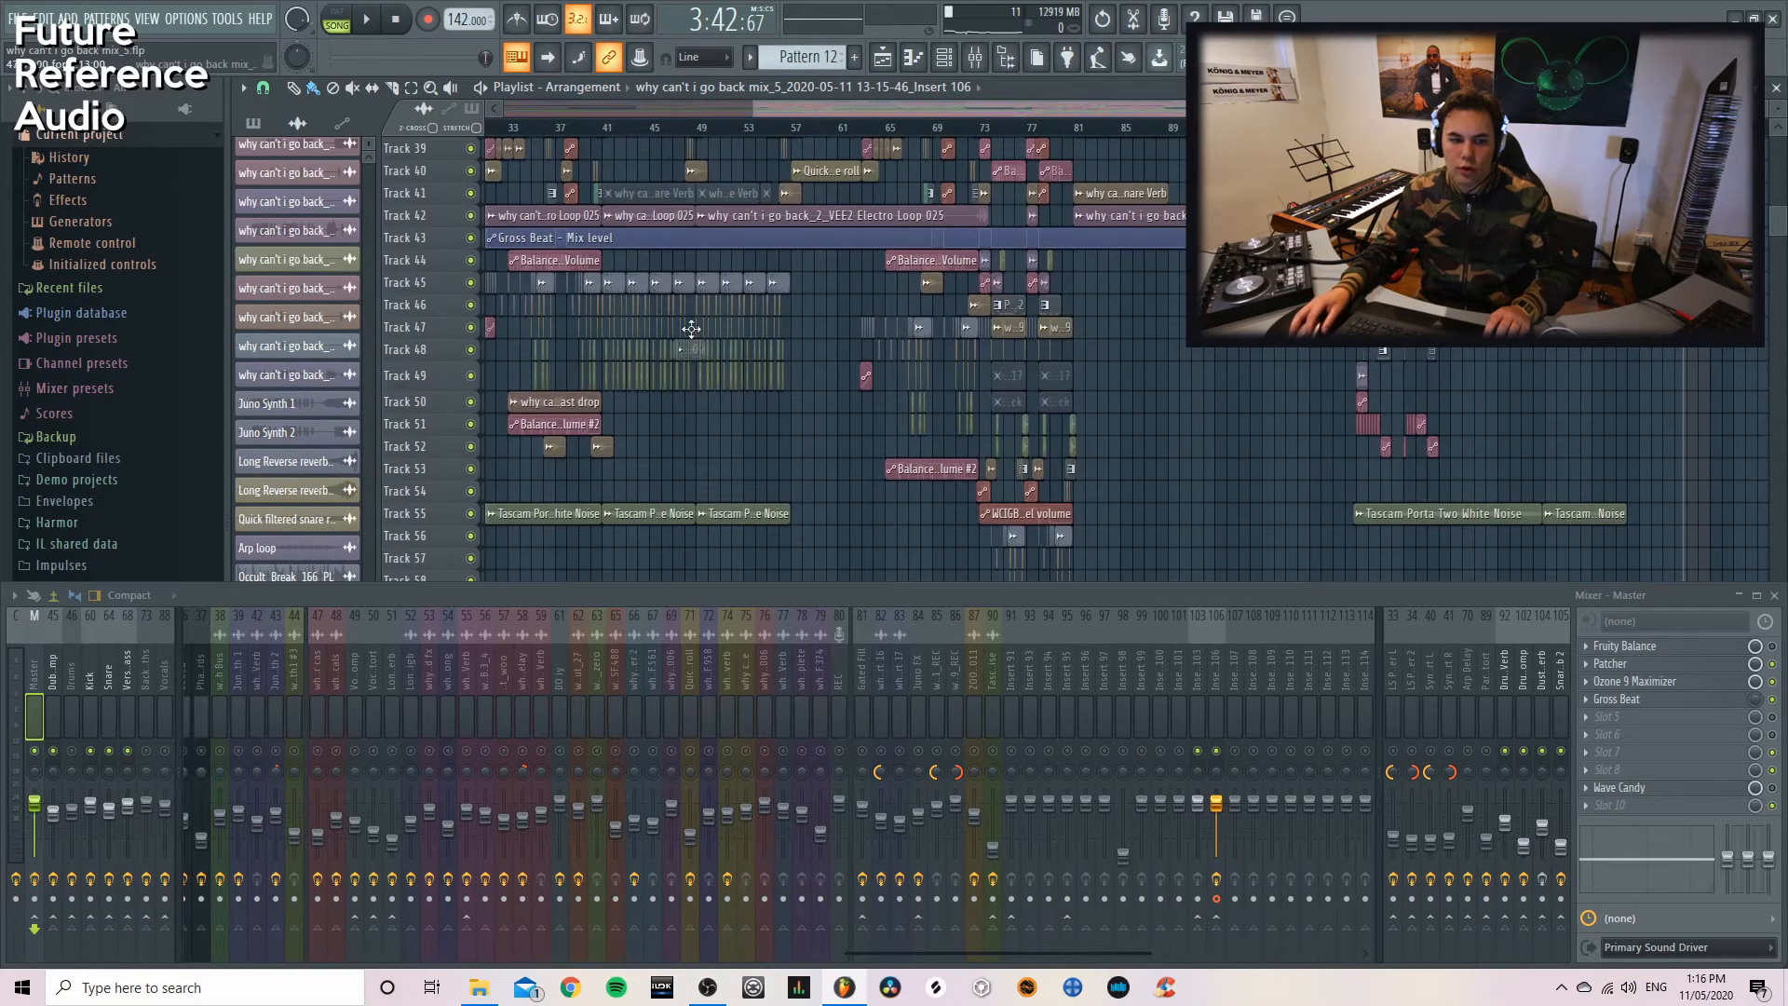
left_click_drag(1667, 109, 1054, 114)
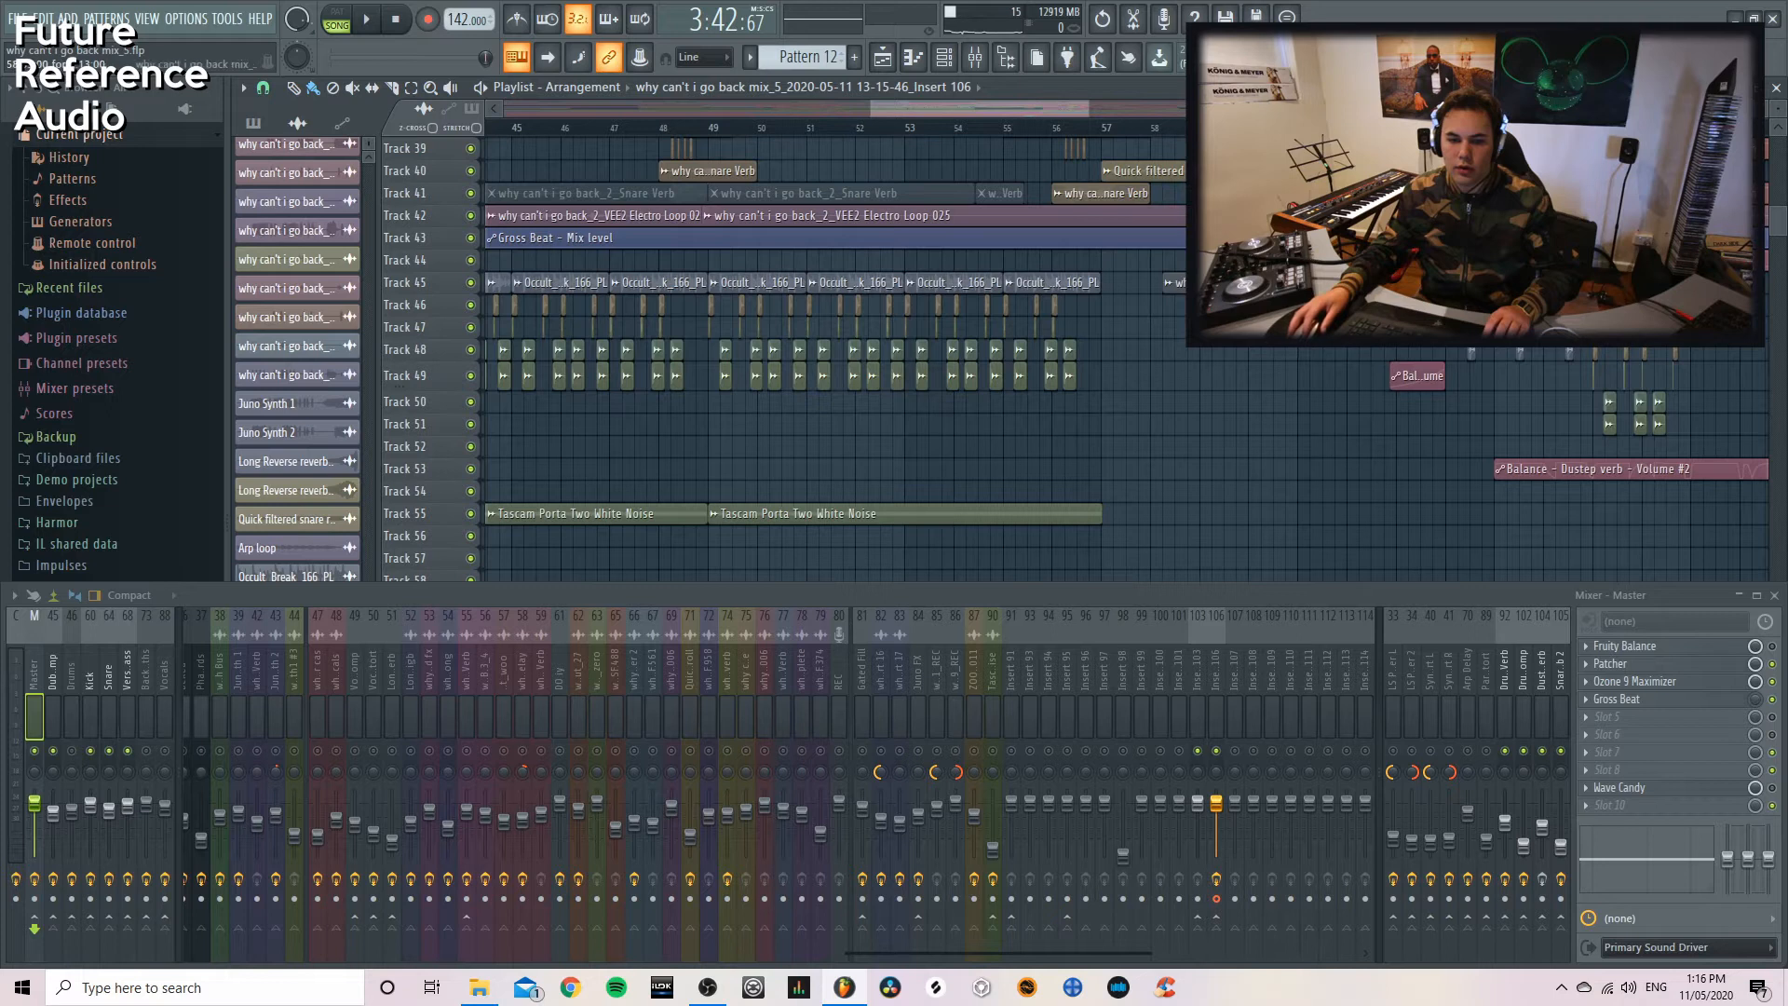
left_click_drag(549, 425, 909, 227)
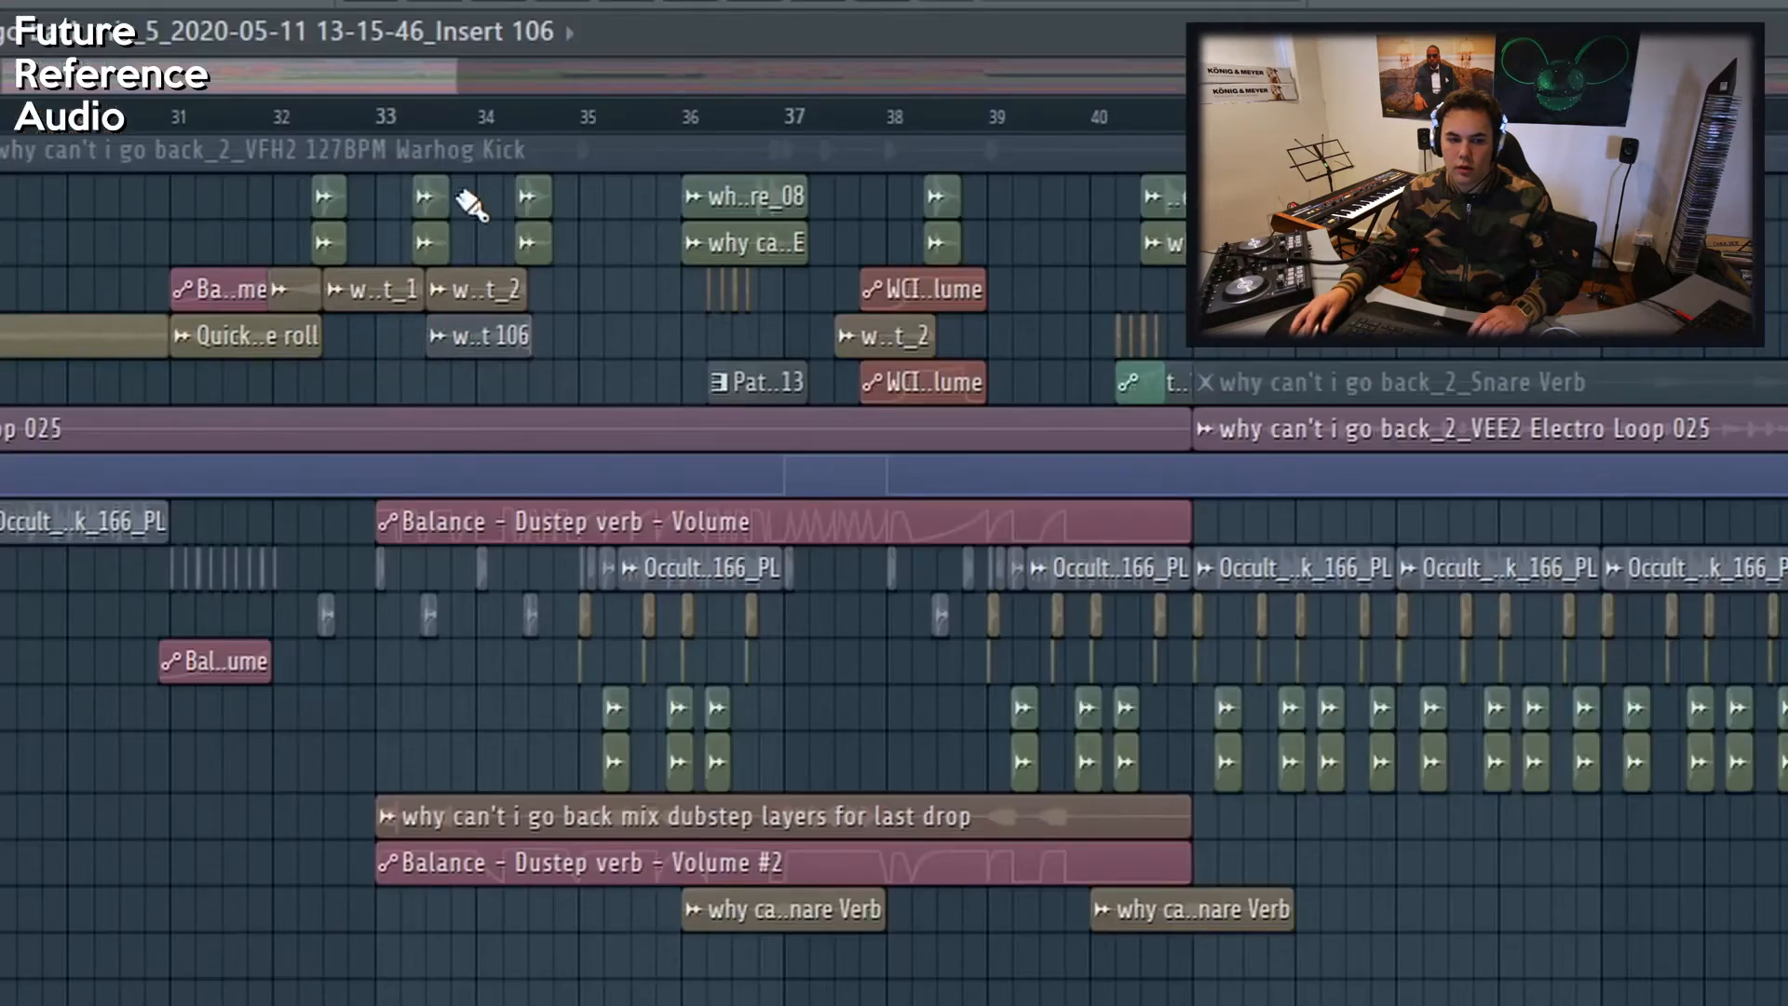
Mute playlist track 39 with the old snare verb clips and play the new reversed reverb clip from around bar 34
left_click(464, 138)
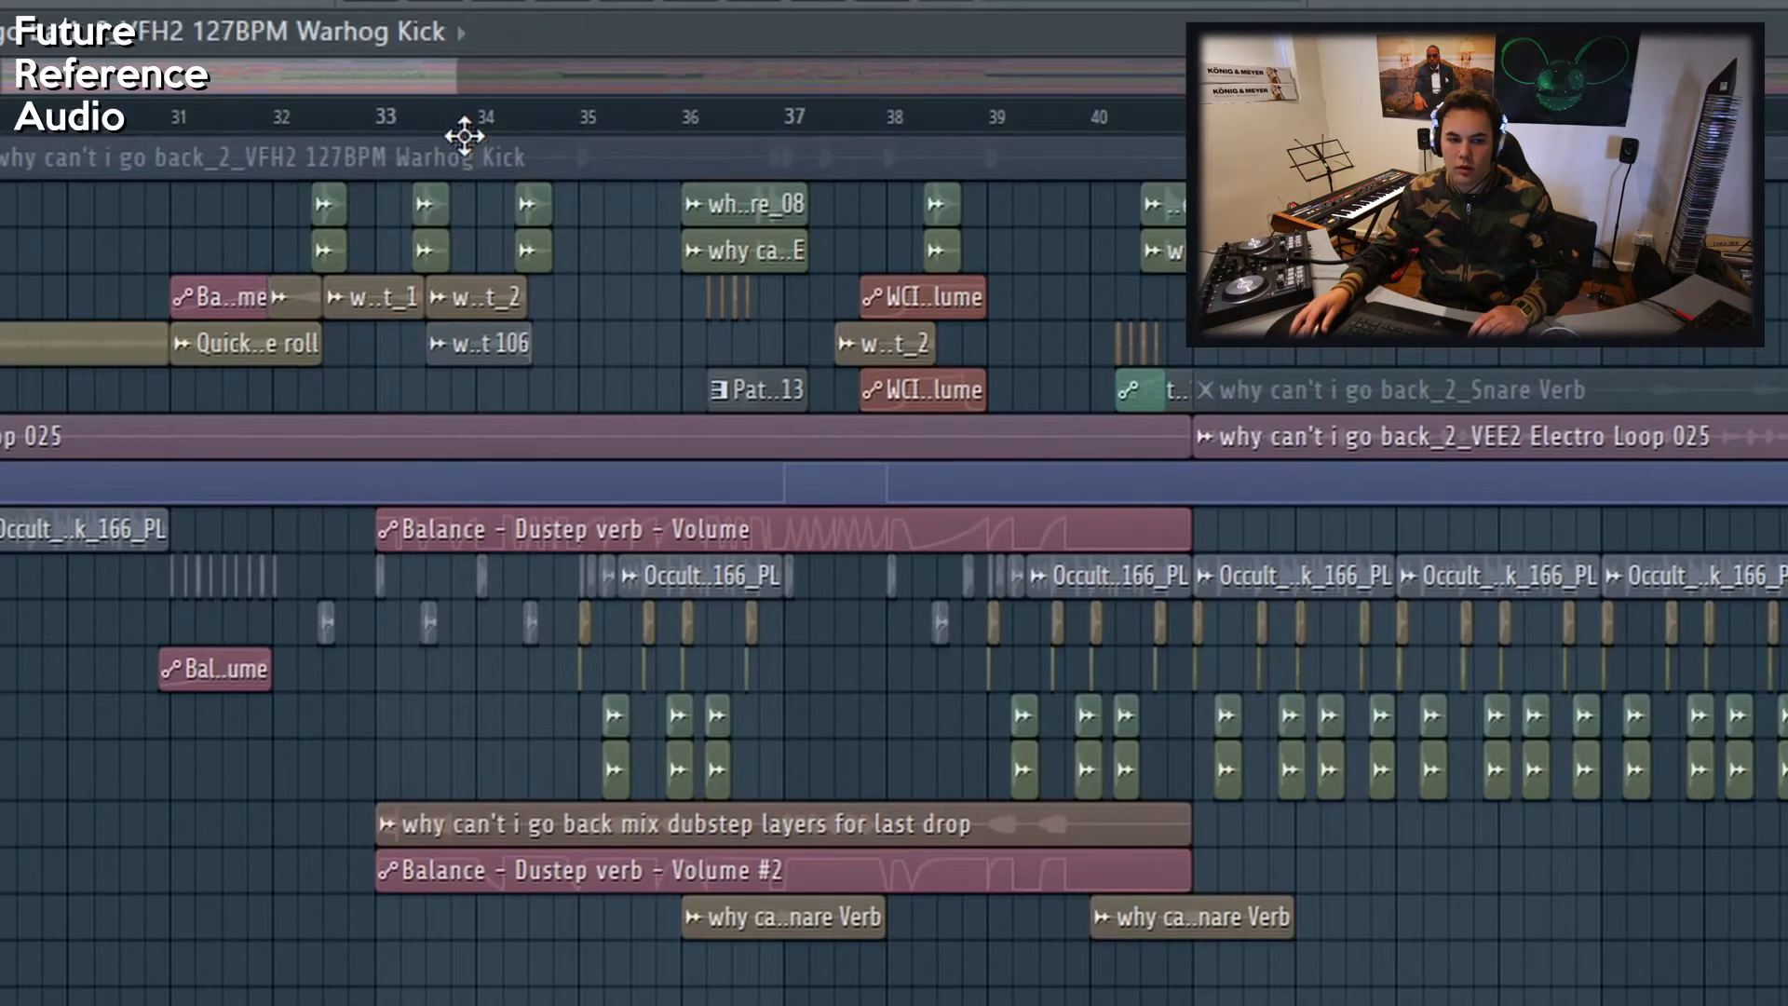
left_click(476, 125)
left_click(2, 301)
key("space")
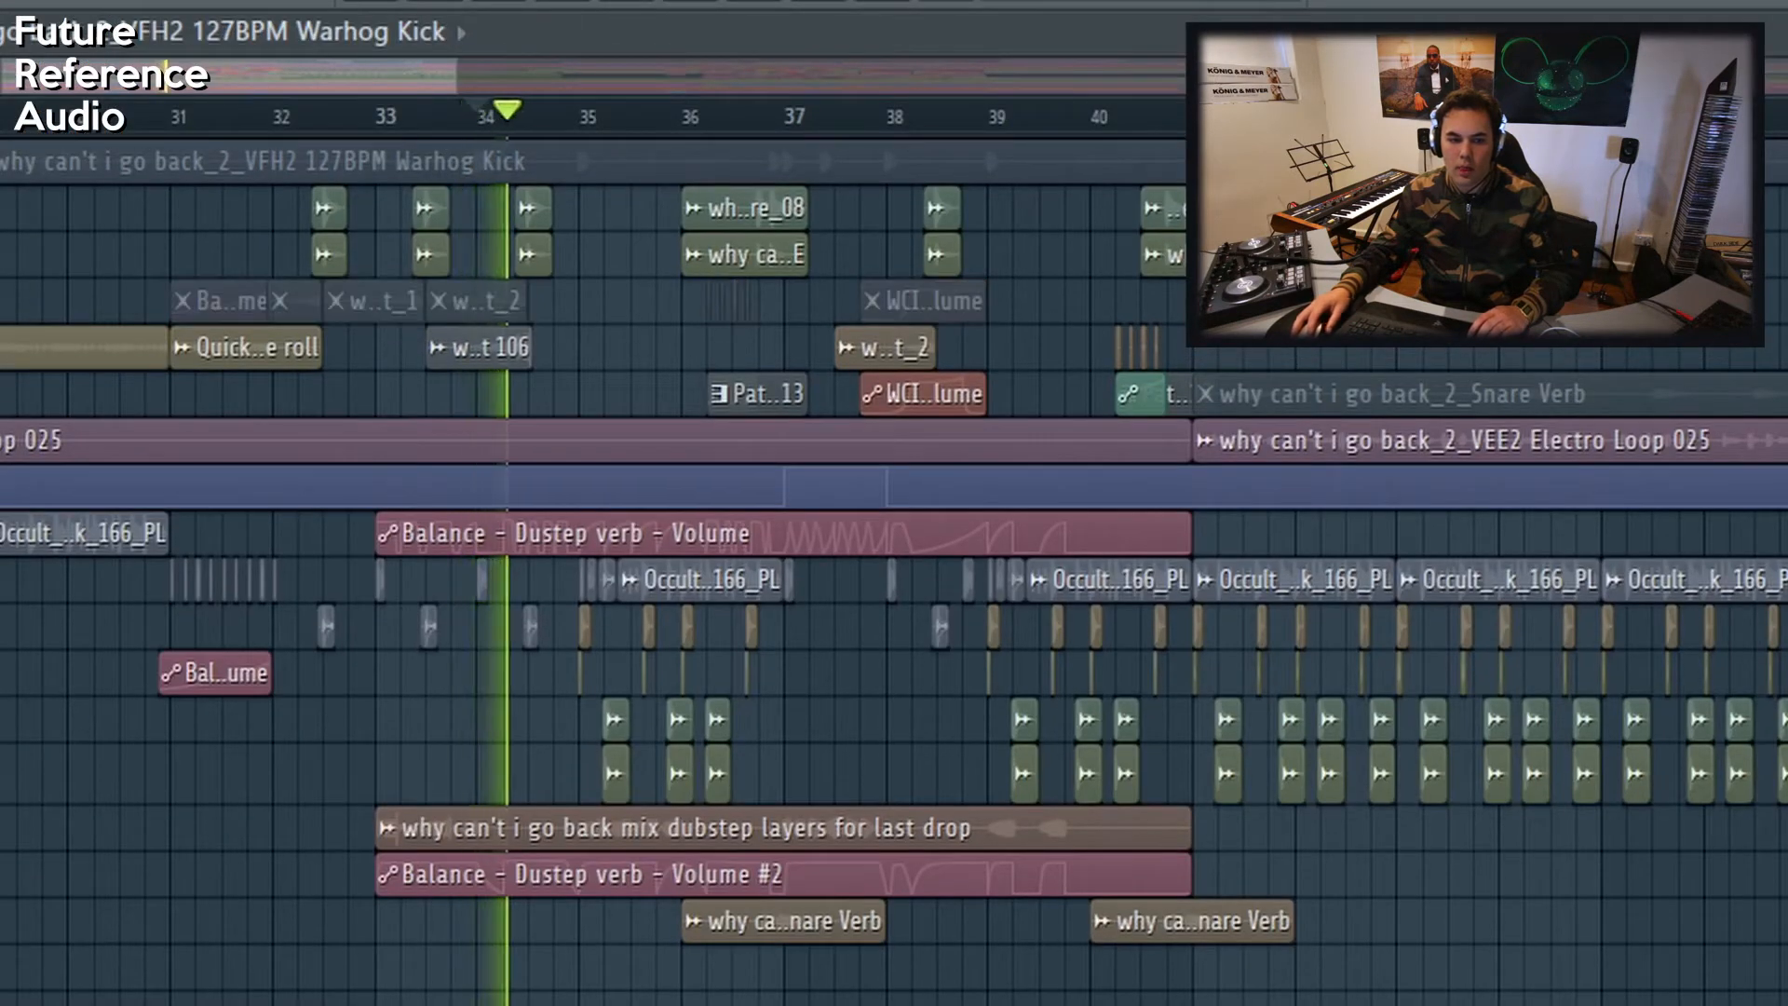
left_click_drag(443, 72, 239, 71)
key("space")
left_click(1086, 361)
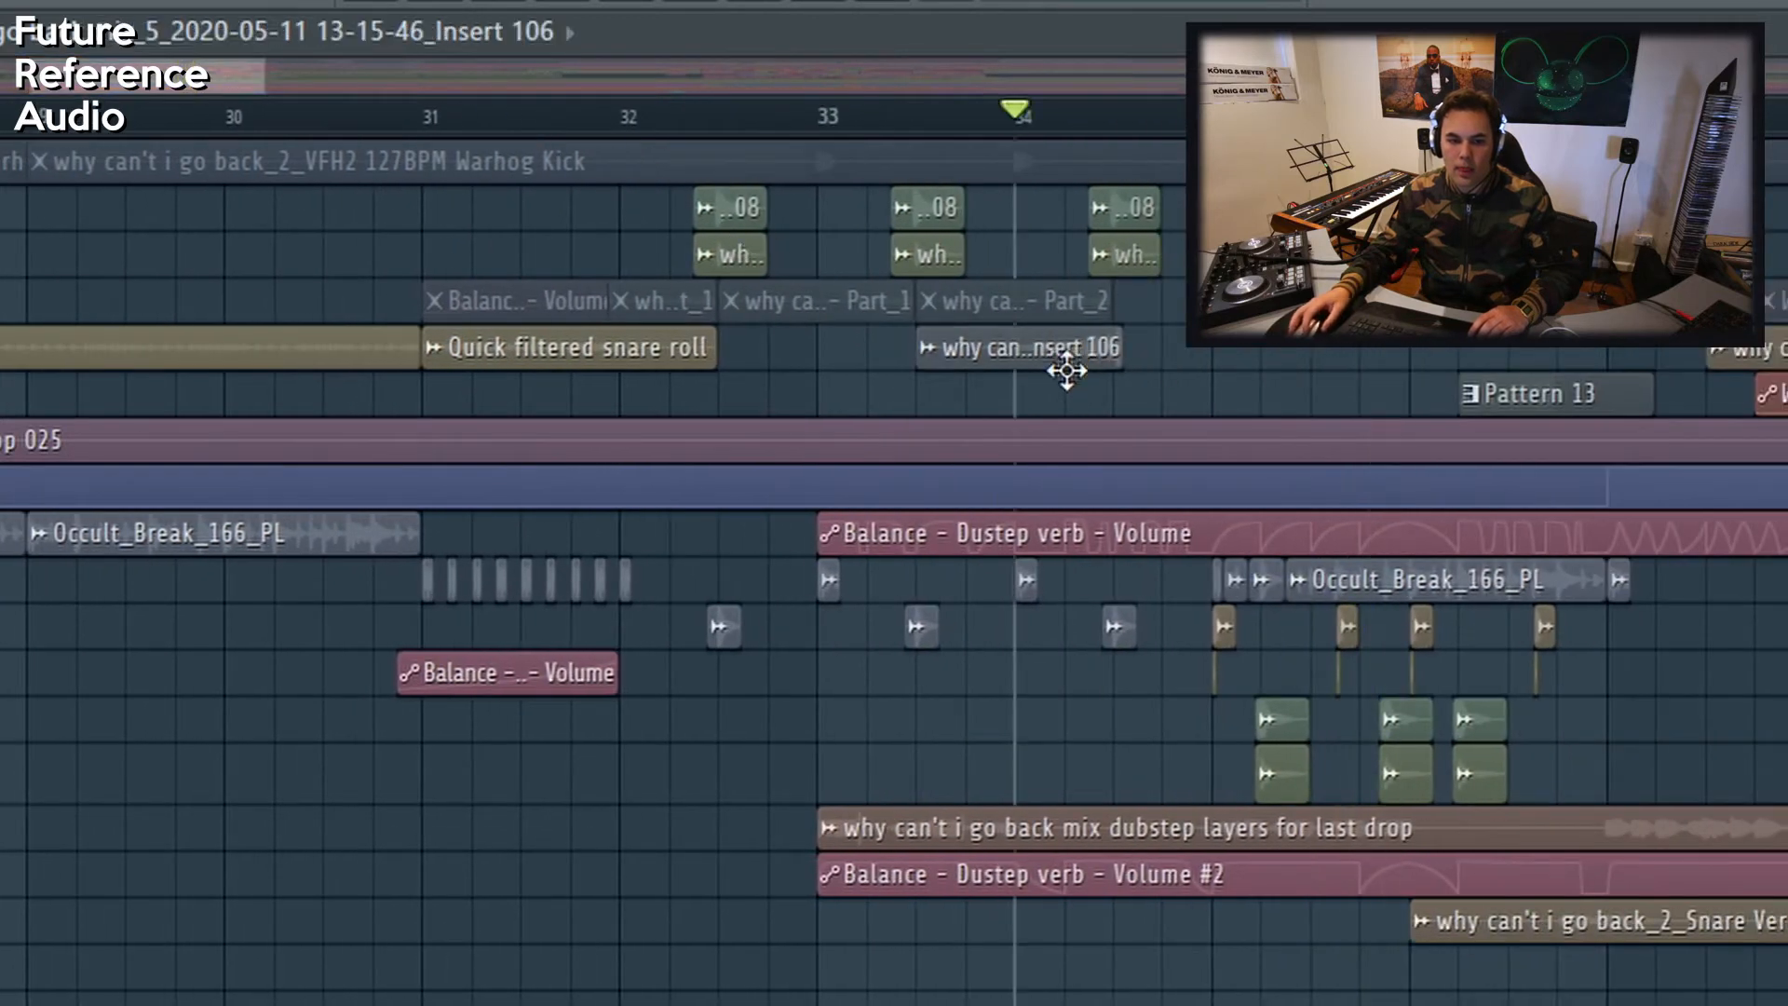
Mute the Insert 106 mixer track, select the Snare track, and play the drop around bar 34
left_click(1207, 719)
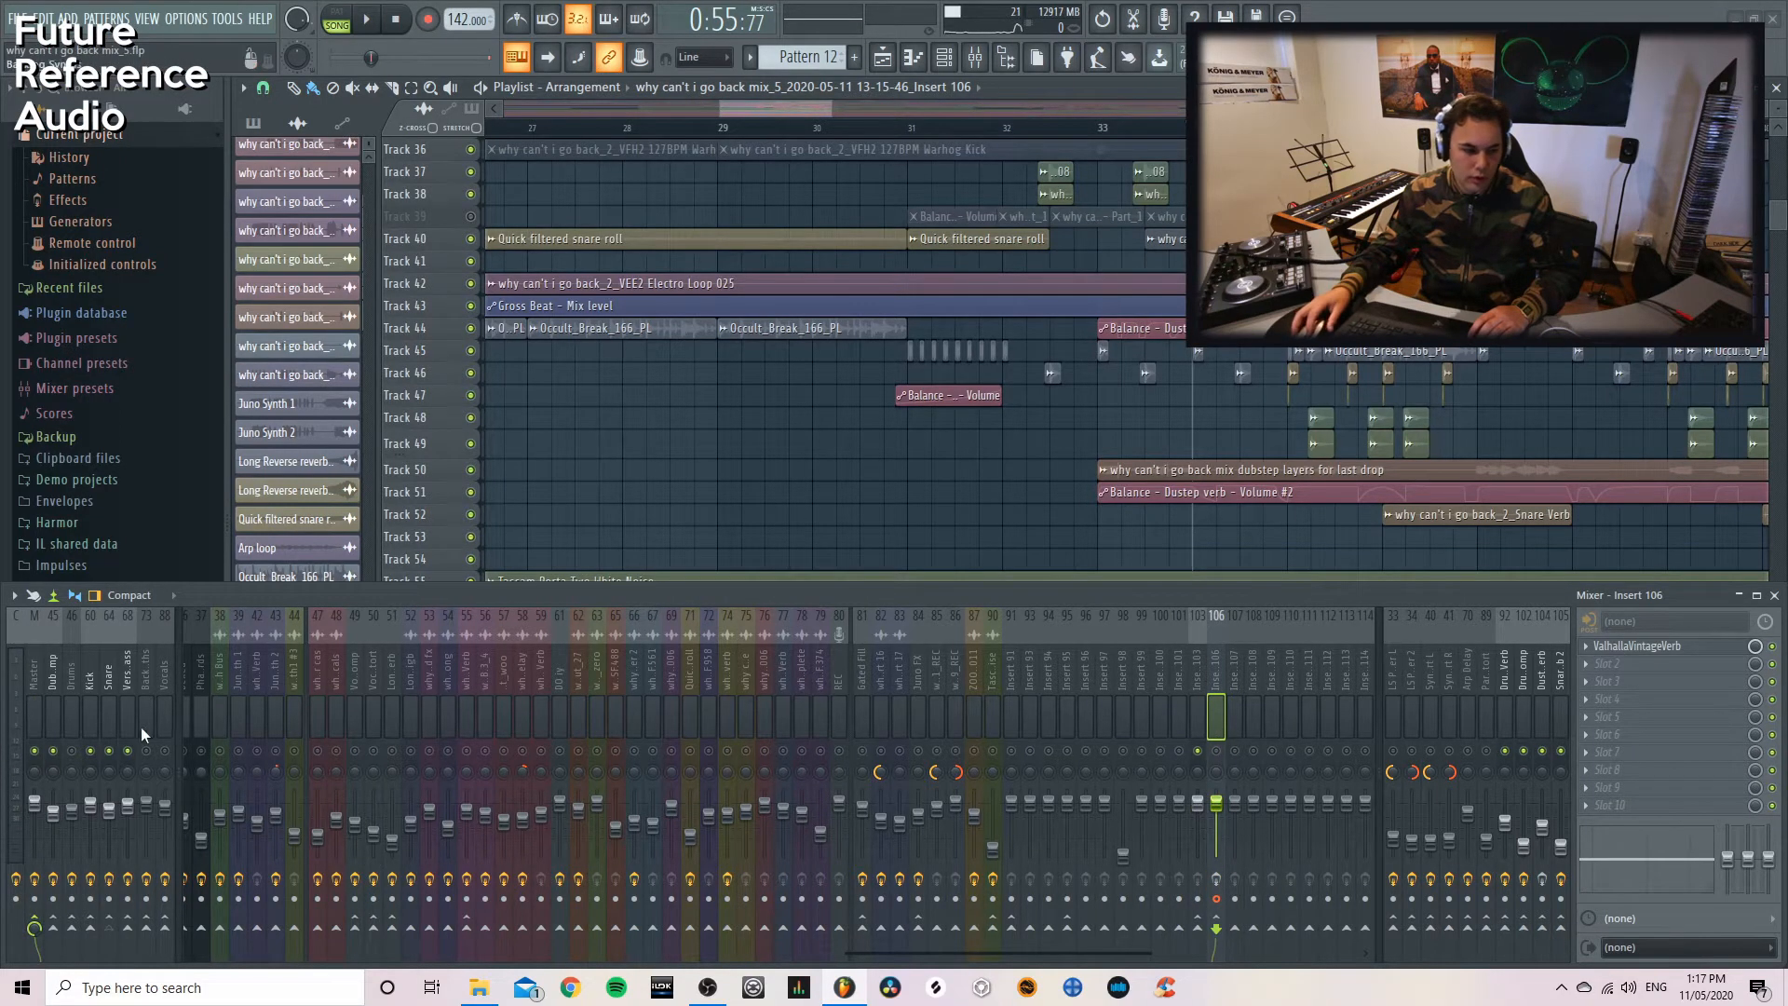
left_click(110, 722)
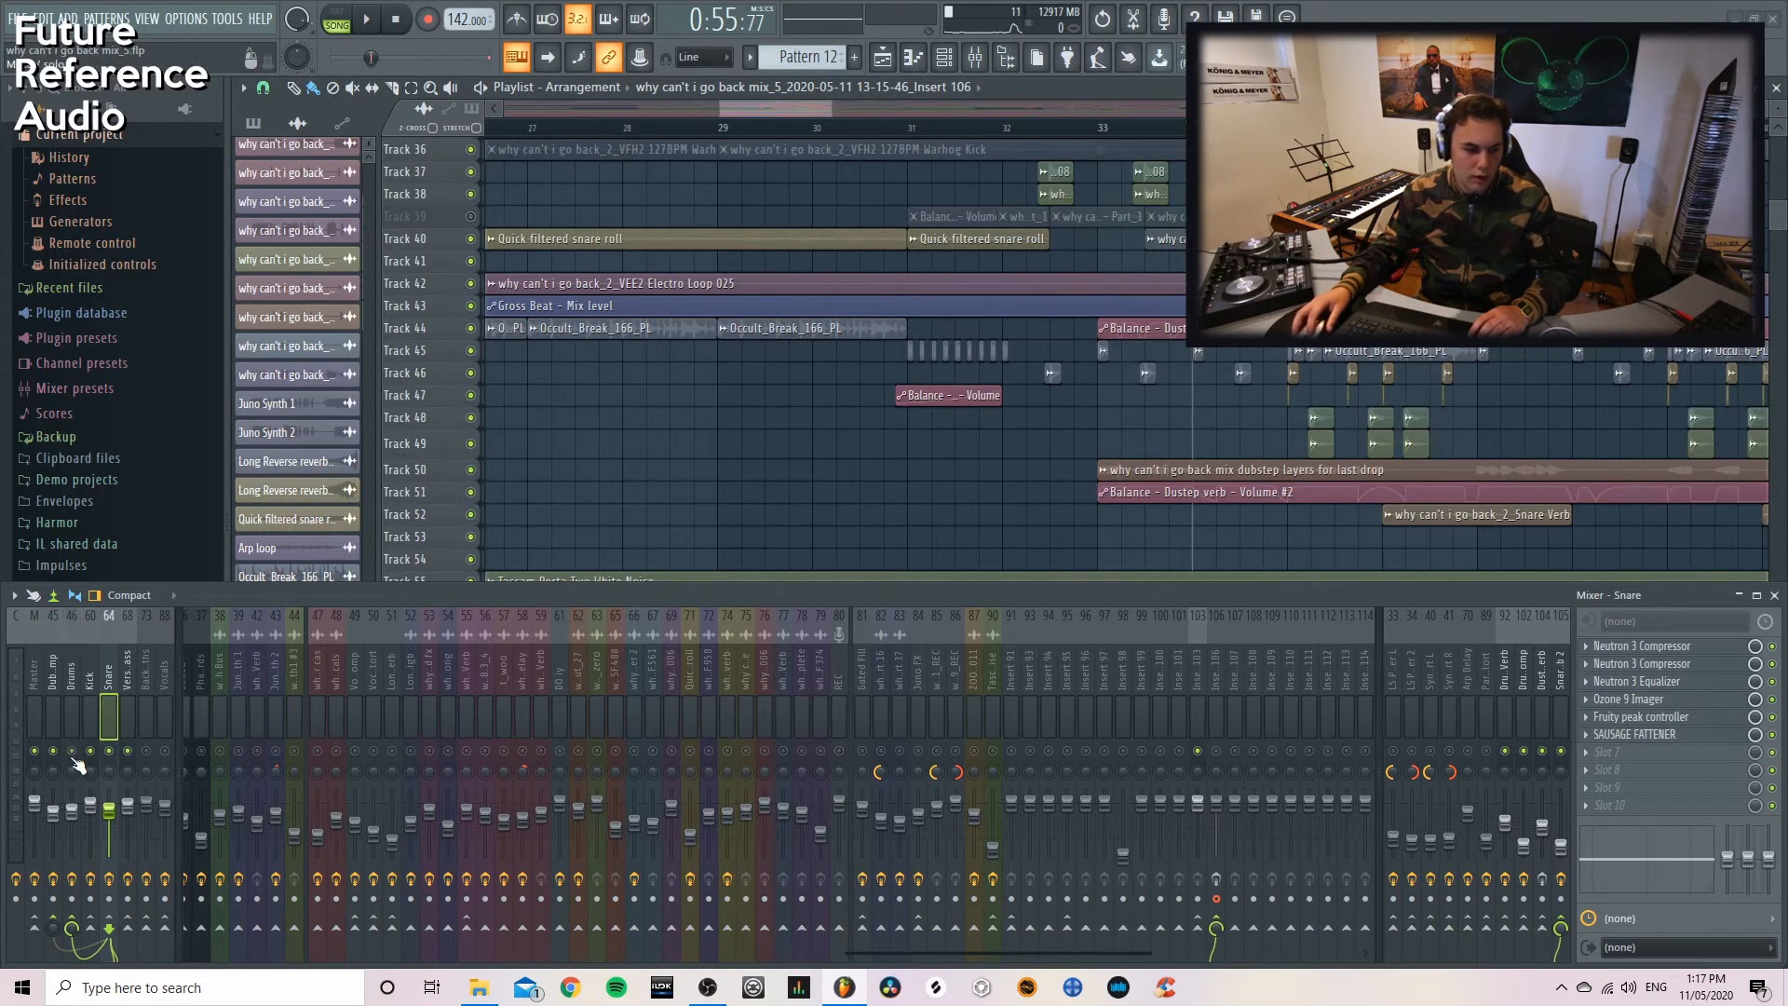
key("space")
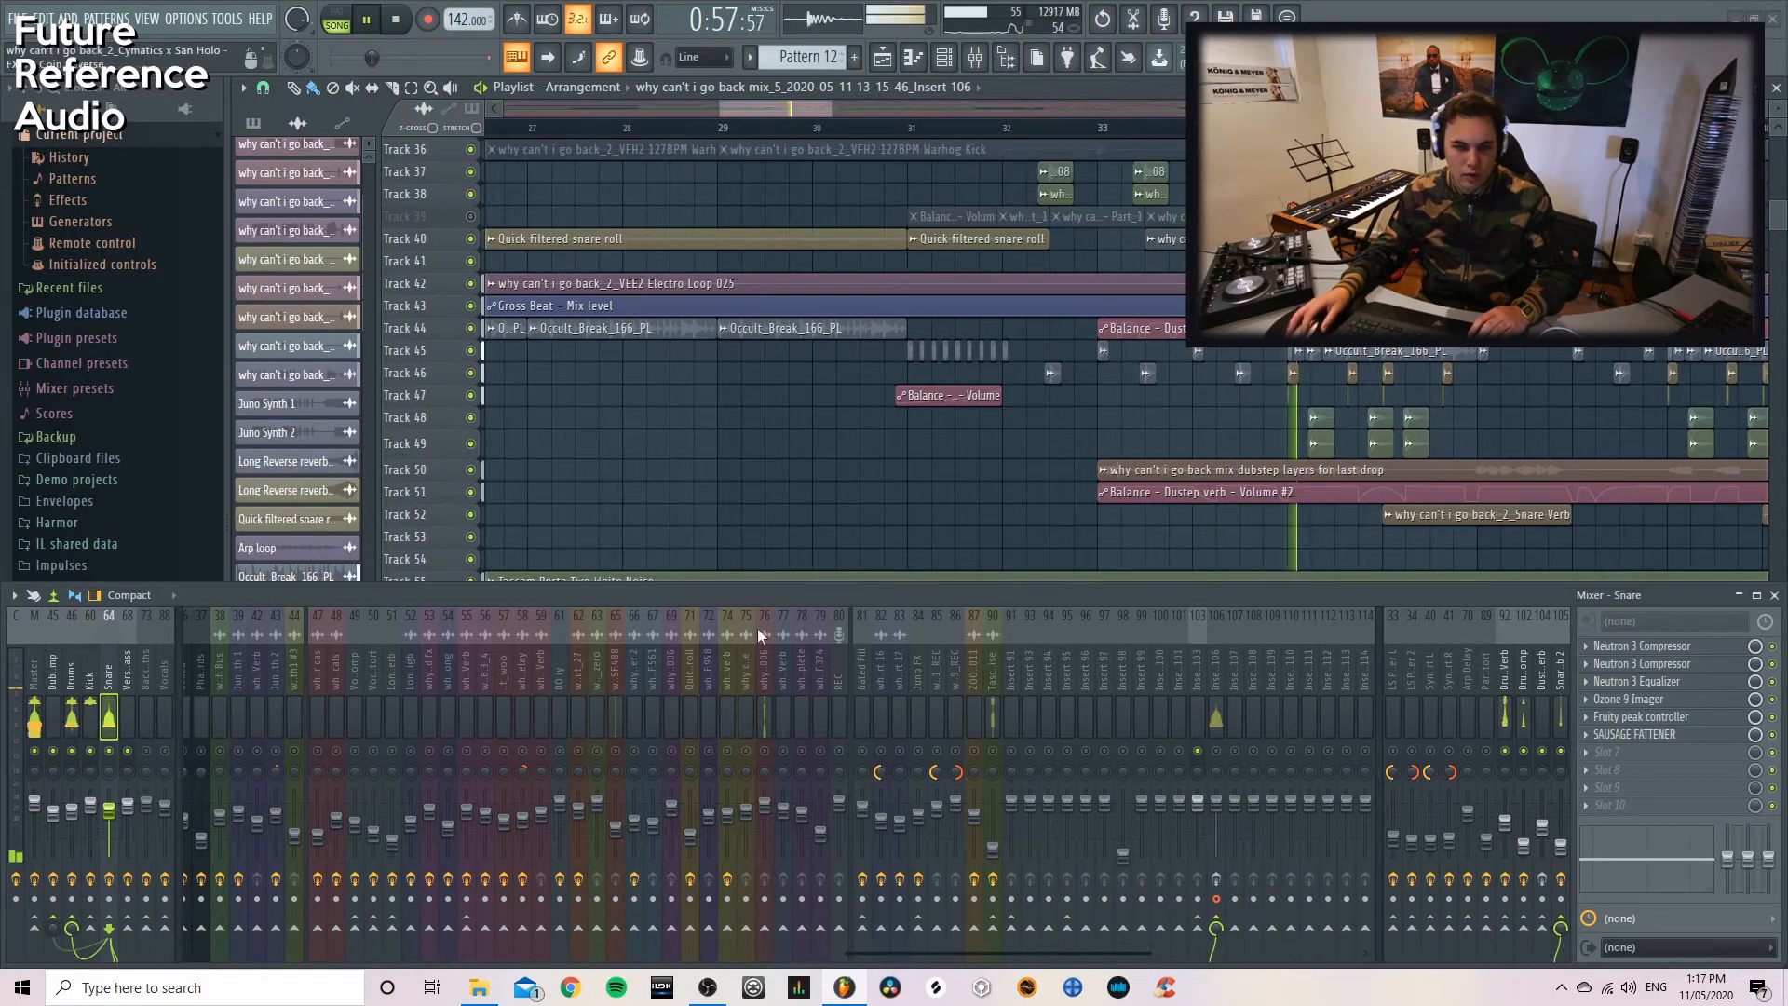
key("space")
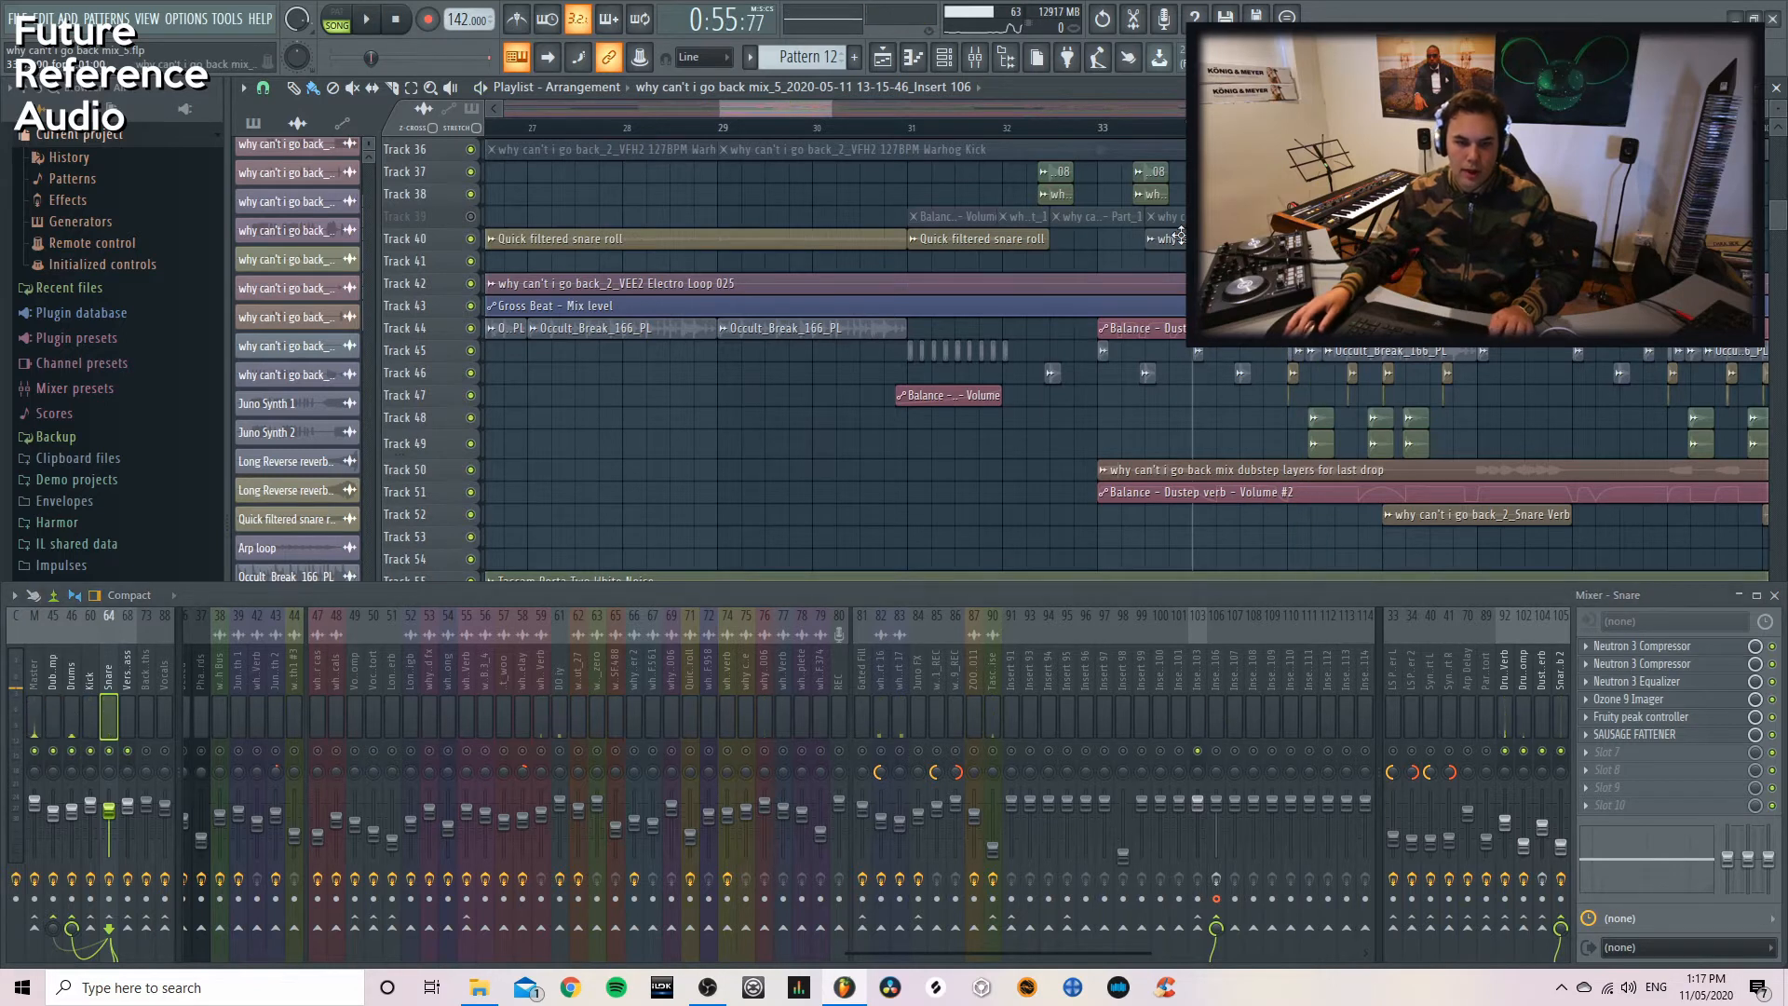
Route the reversed Insert 106 reverb clip to free mixer track 99, disarm Insert 106, and audition the result
double_click(1181, 234)
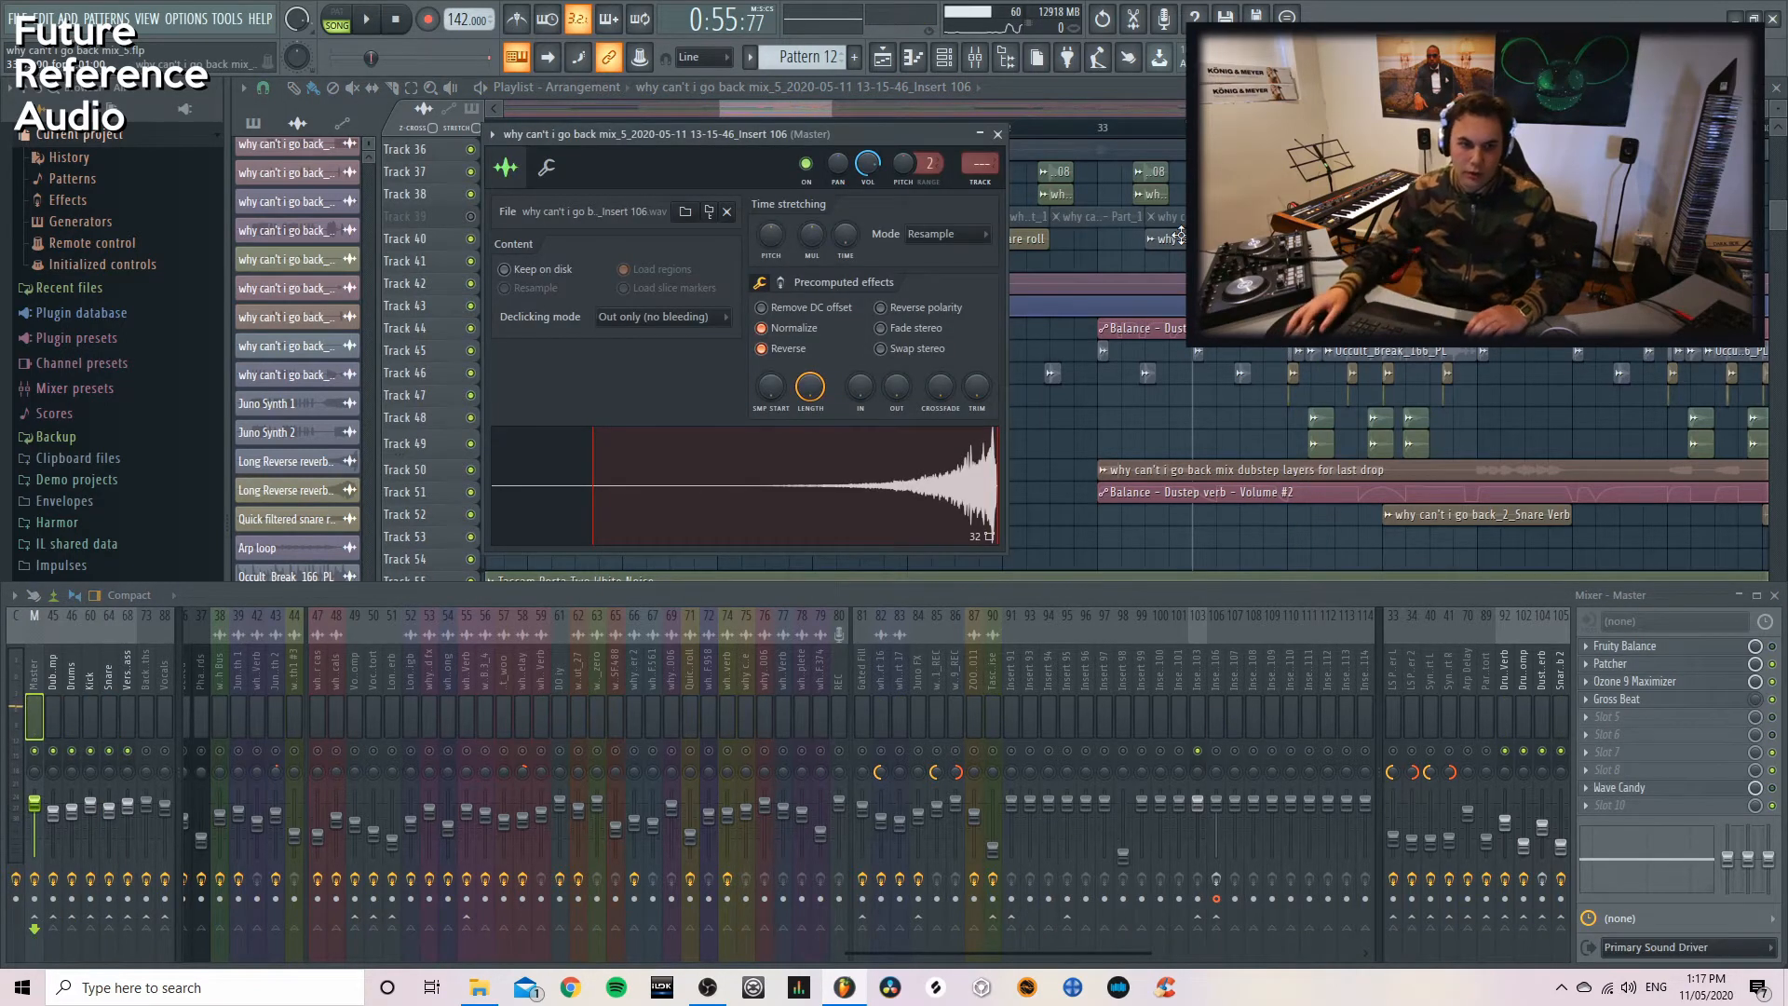
key("ctrl+l")
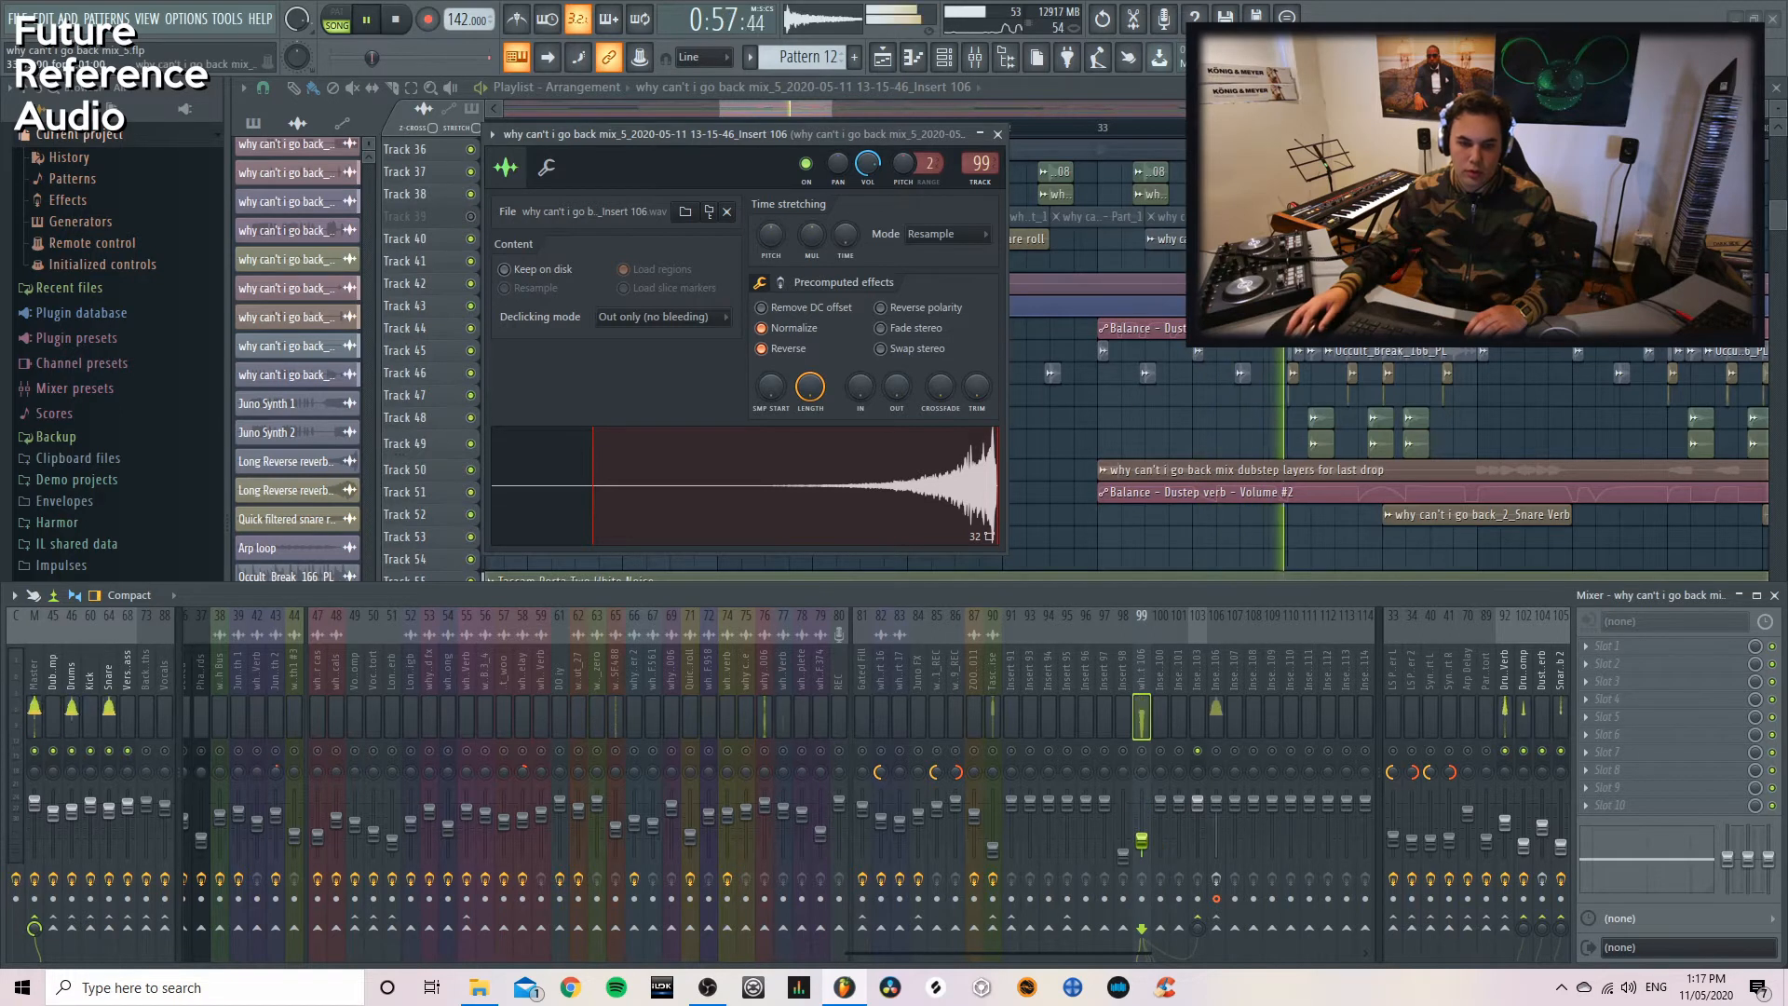
key("space")
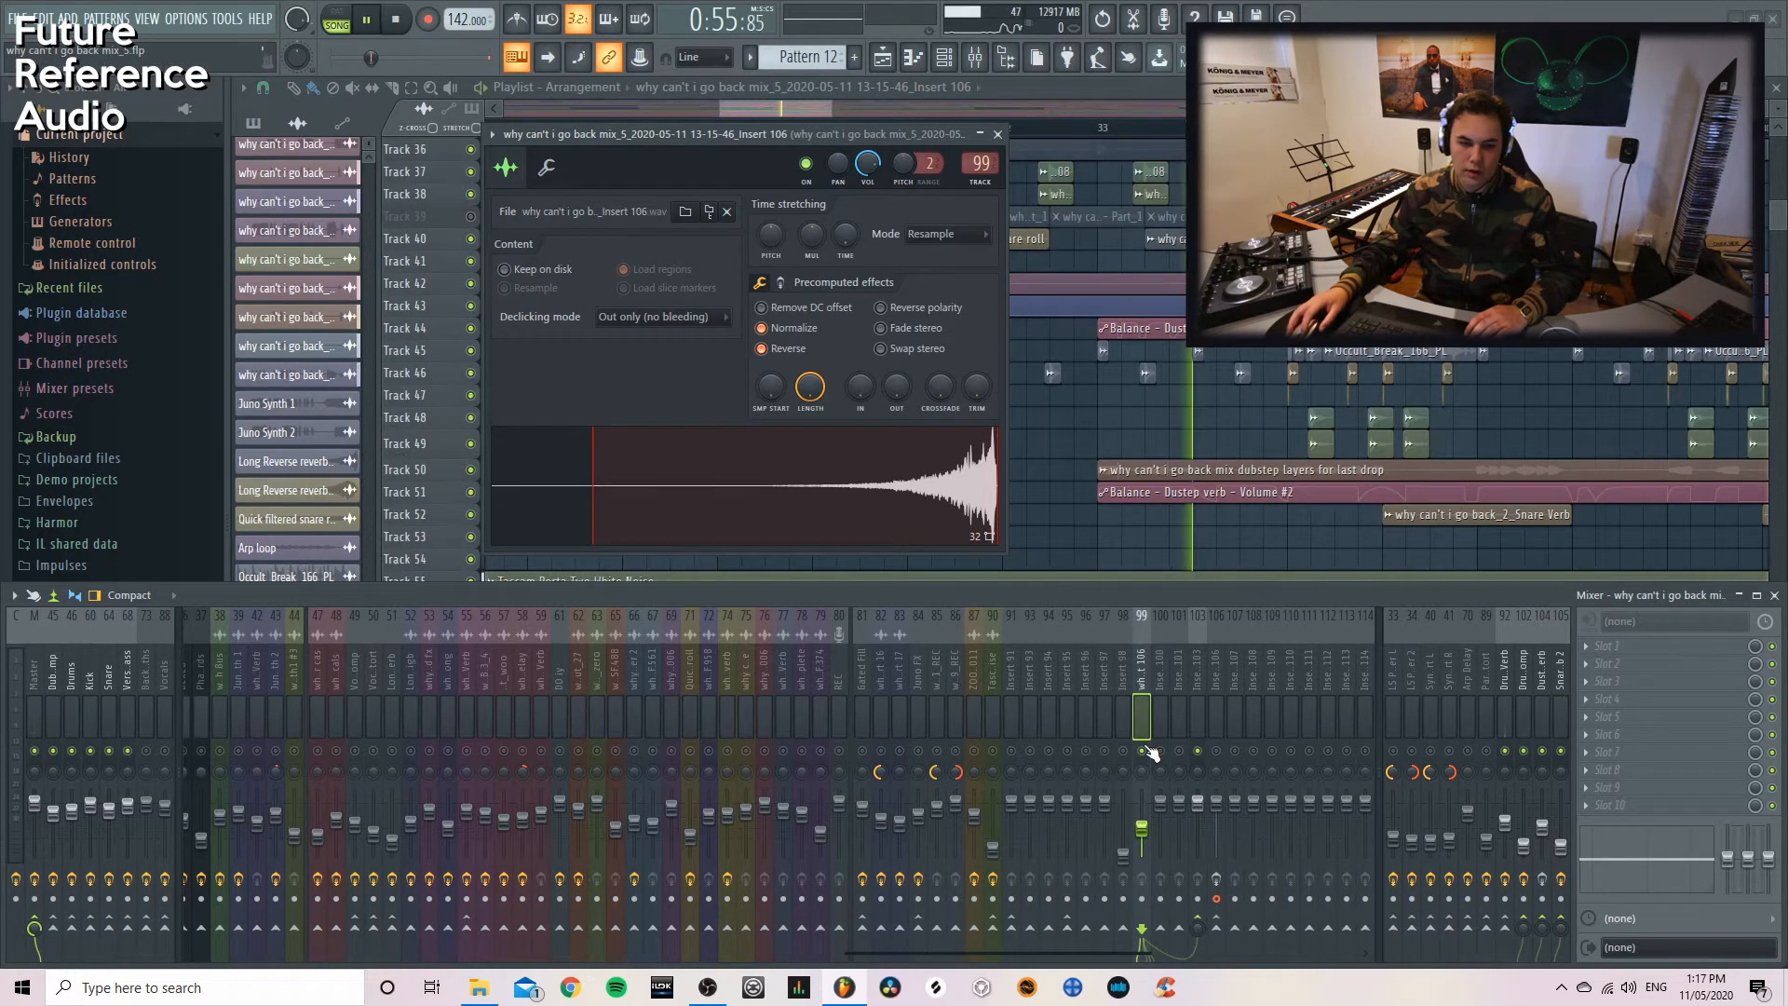
left_click(1216, 899)
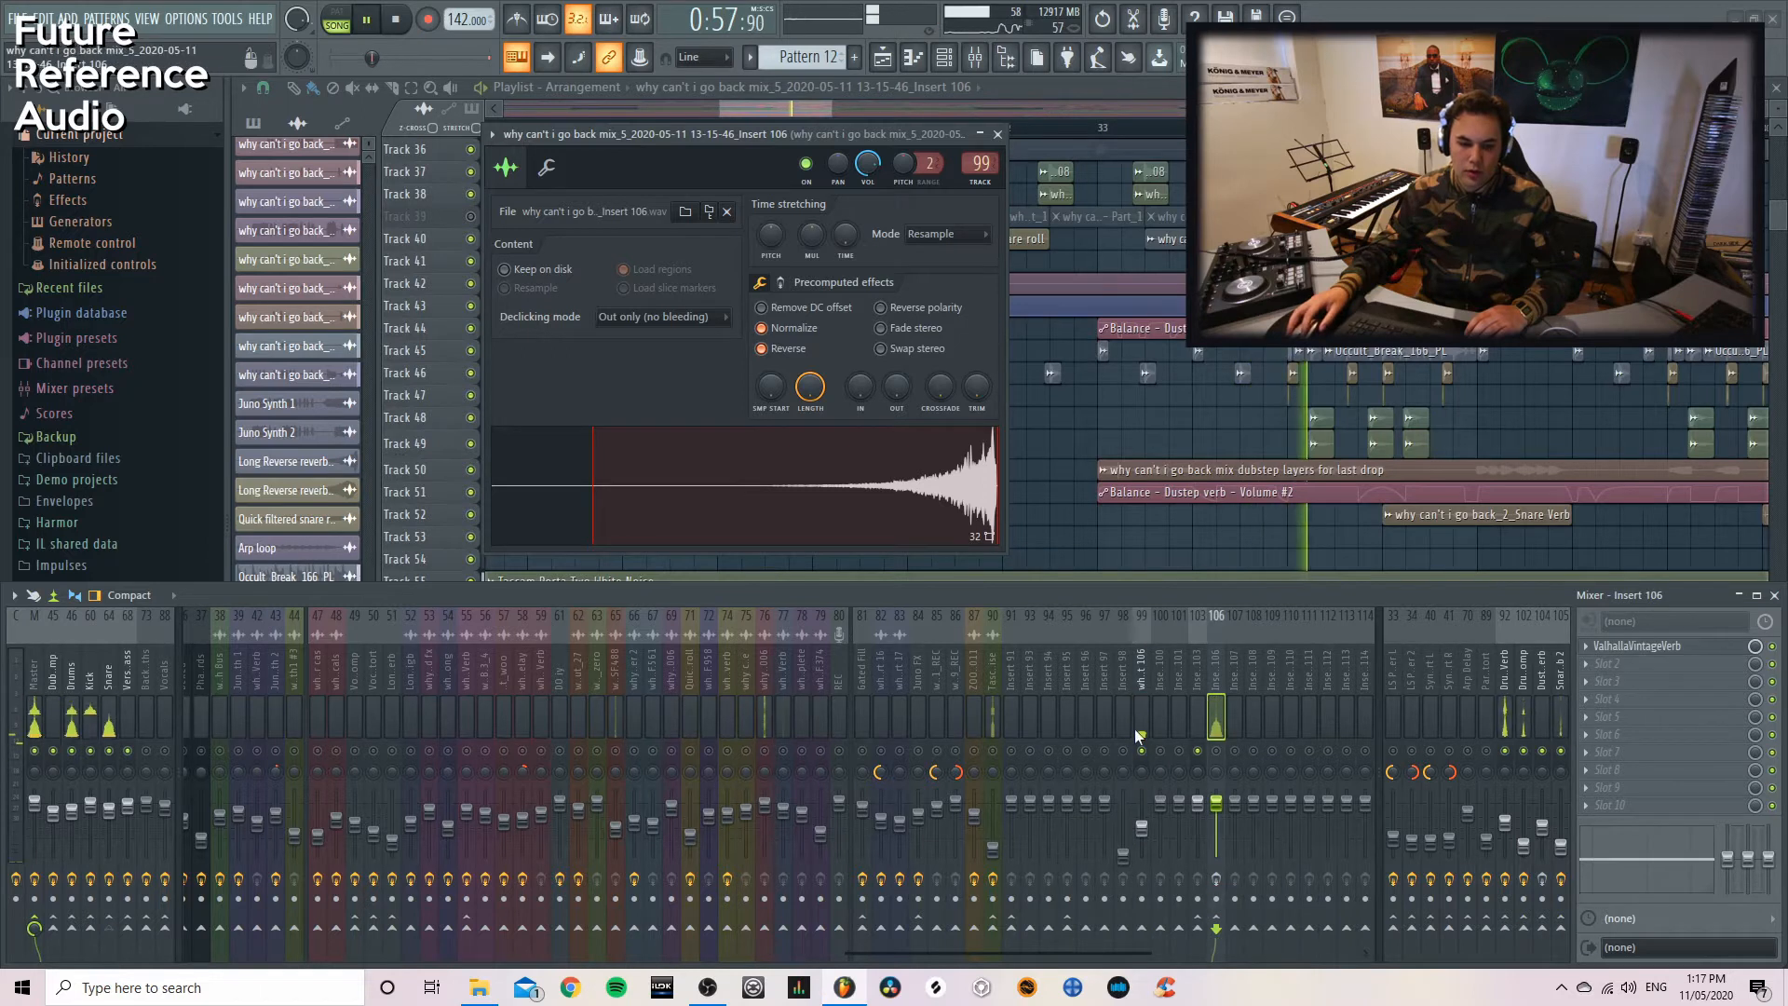
key("space")
Add Fruity Parametric EQ 2 to the first effect slot of mixer track 99 and play the reverb clip through it
left_click(1135, 728)
left_click(1611, 648)
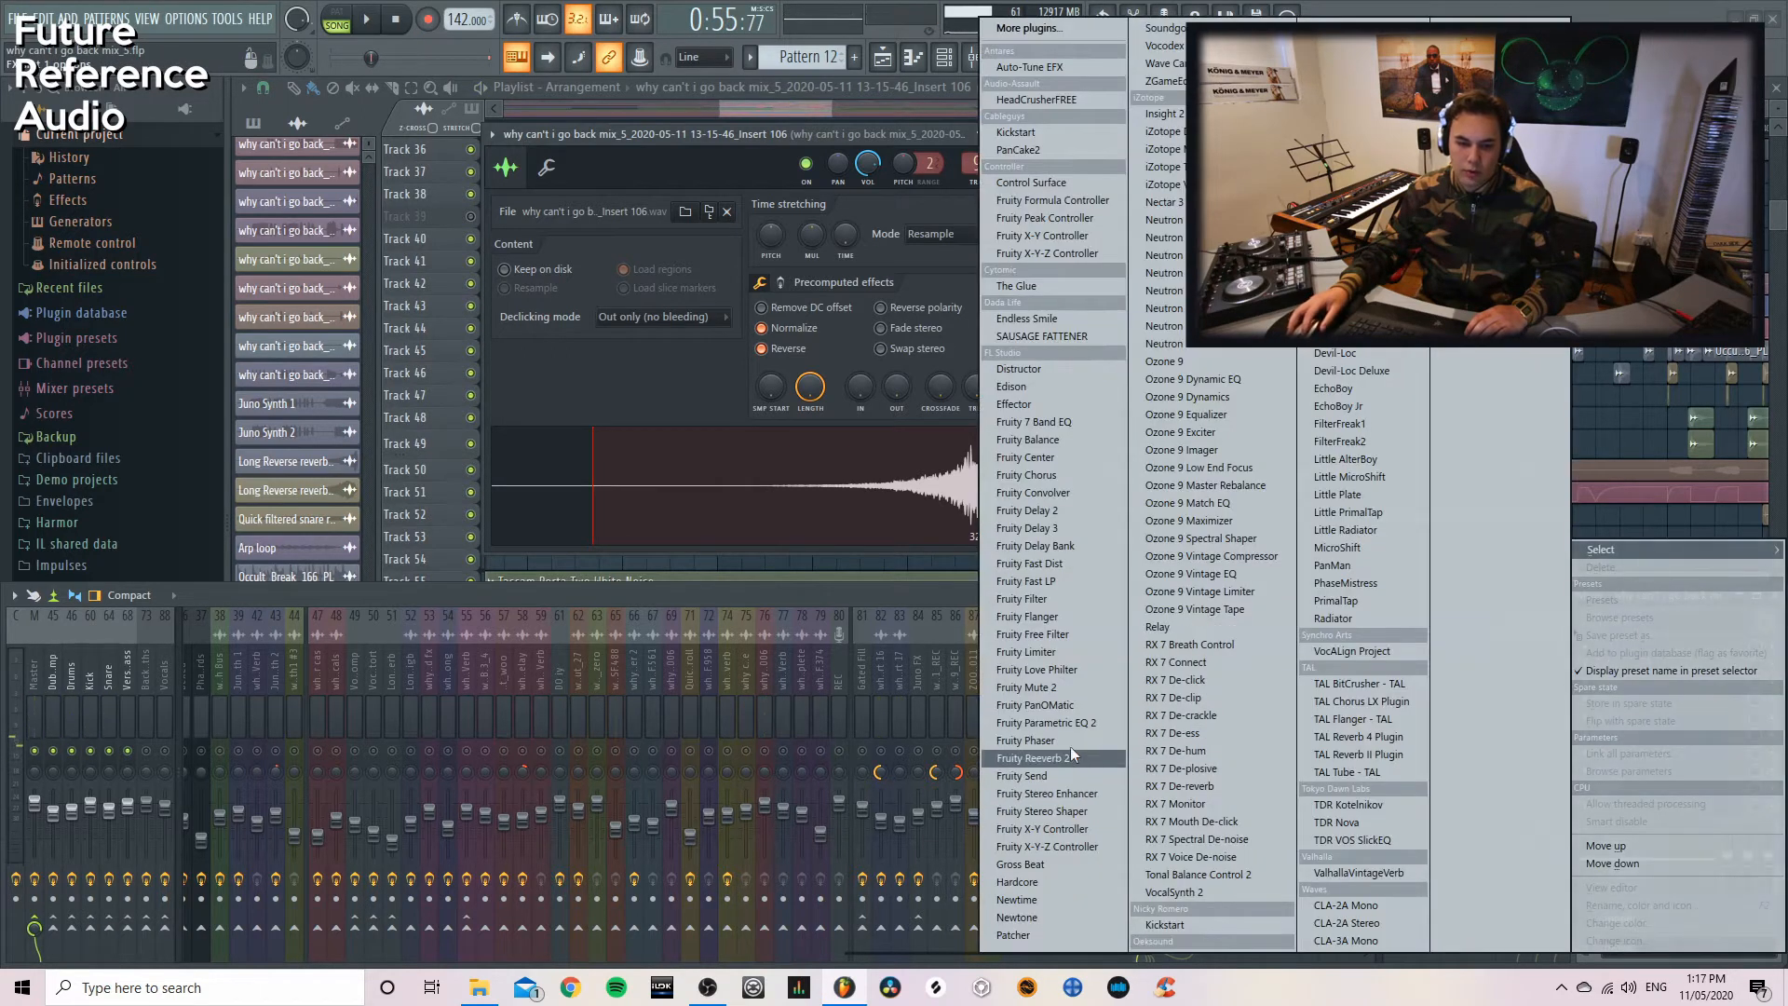
left_click(1041, 722)
key("space")
Make EQ band 1 a high pass at about 309 Hz and lower band 7 slightly to soften the highs
right_click(329, 324)
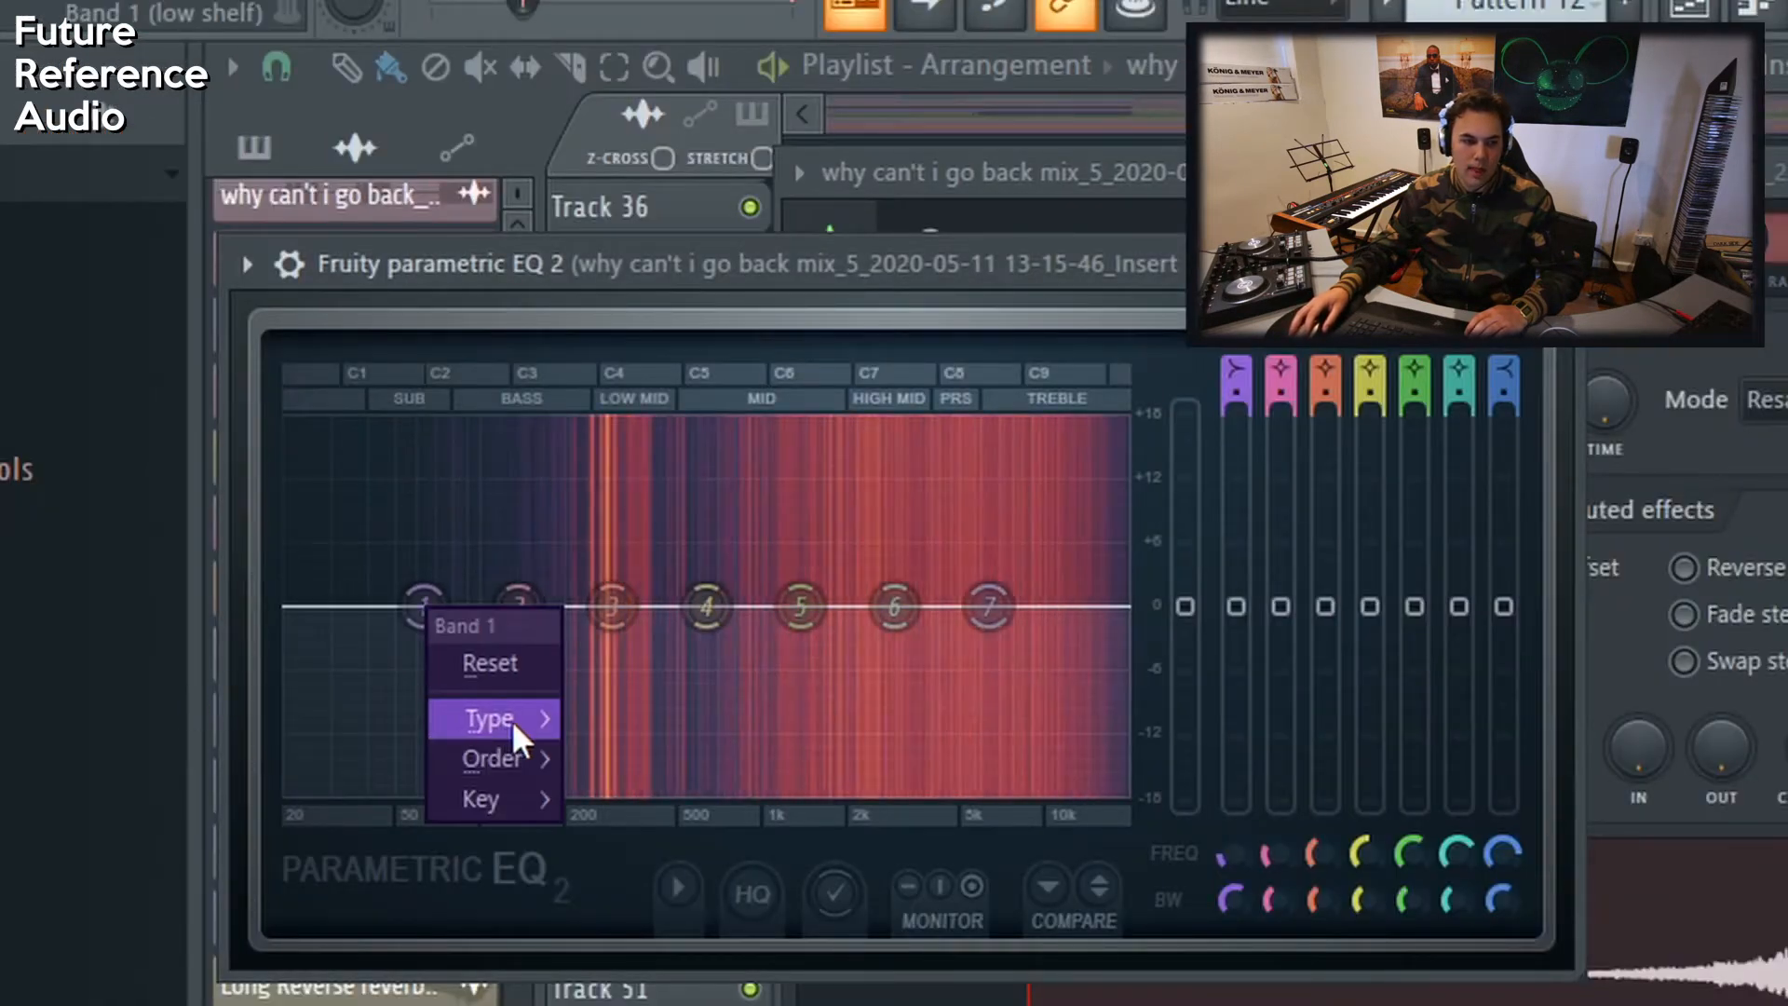
mouse_move(515, 731)
left_click(637, 838)
left_click_drag(424, 606, 614, 606)
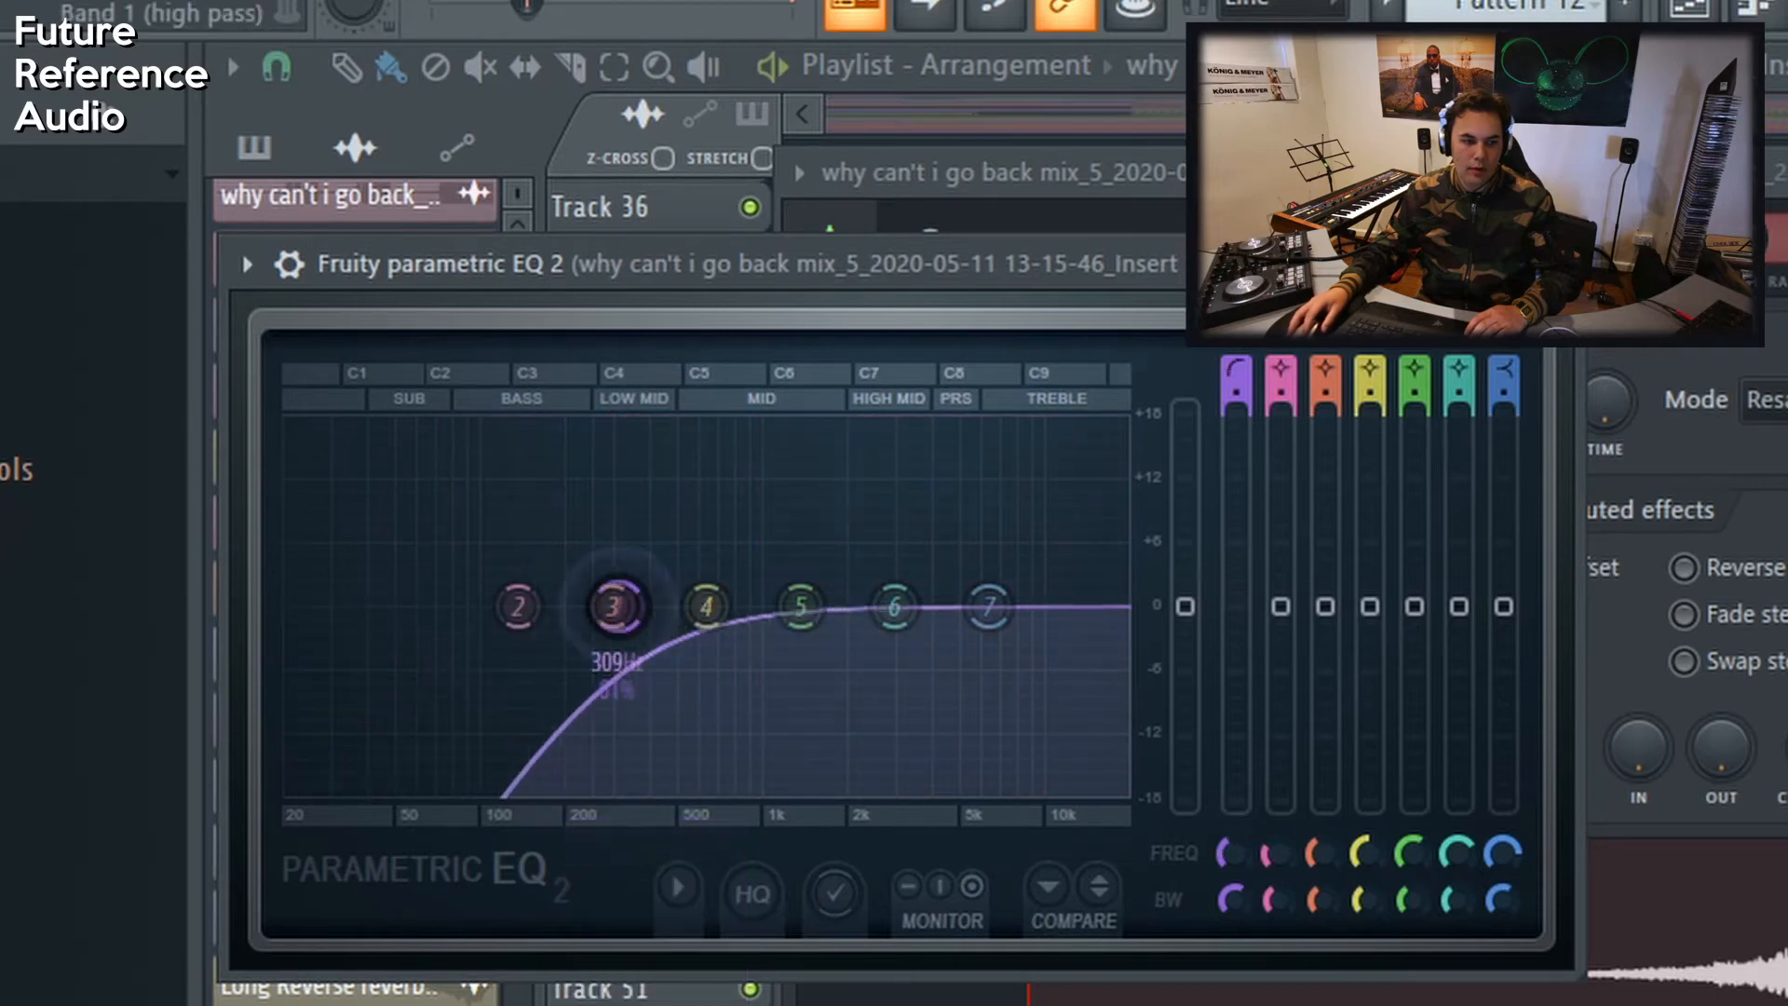
left_click_drag(988, 606, 968, 658)
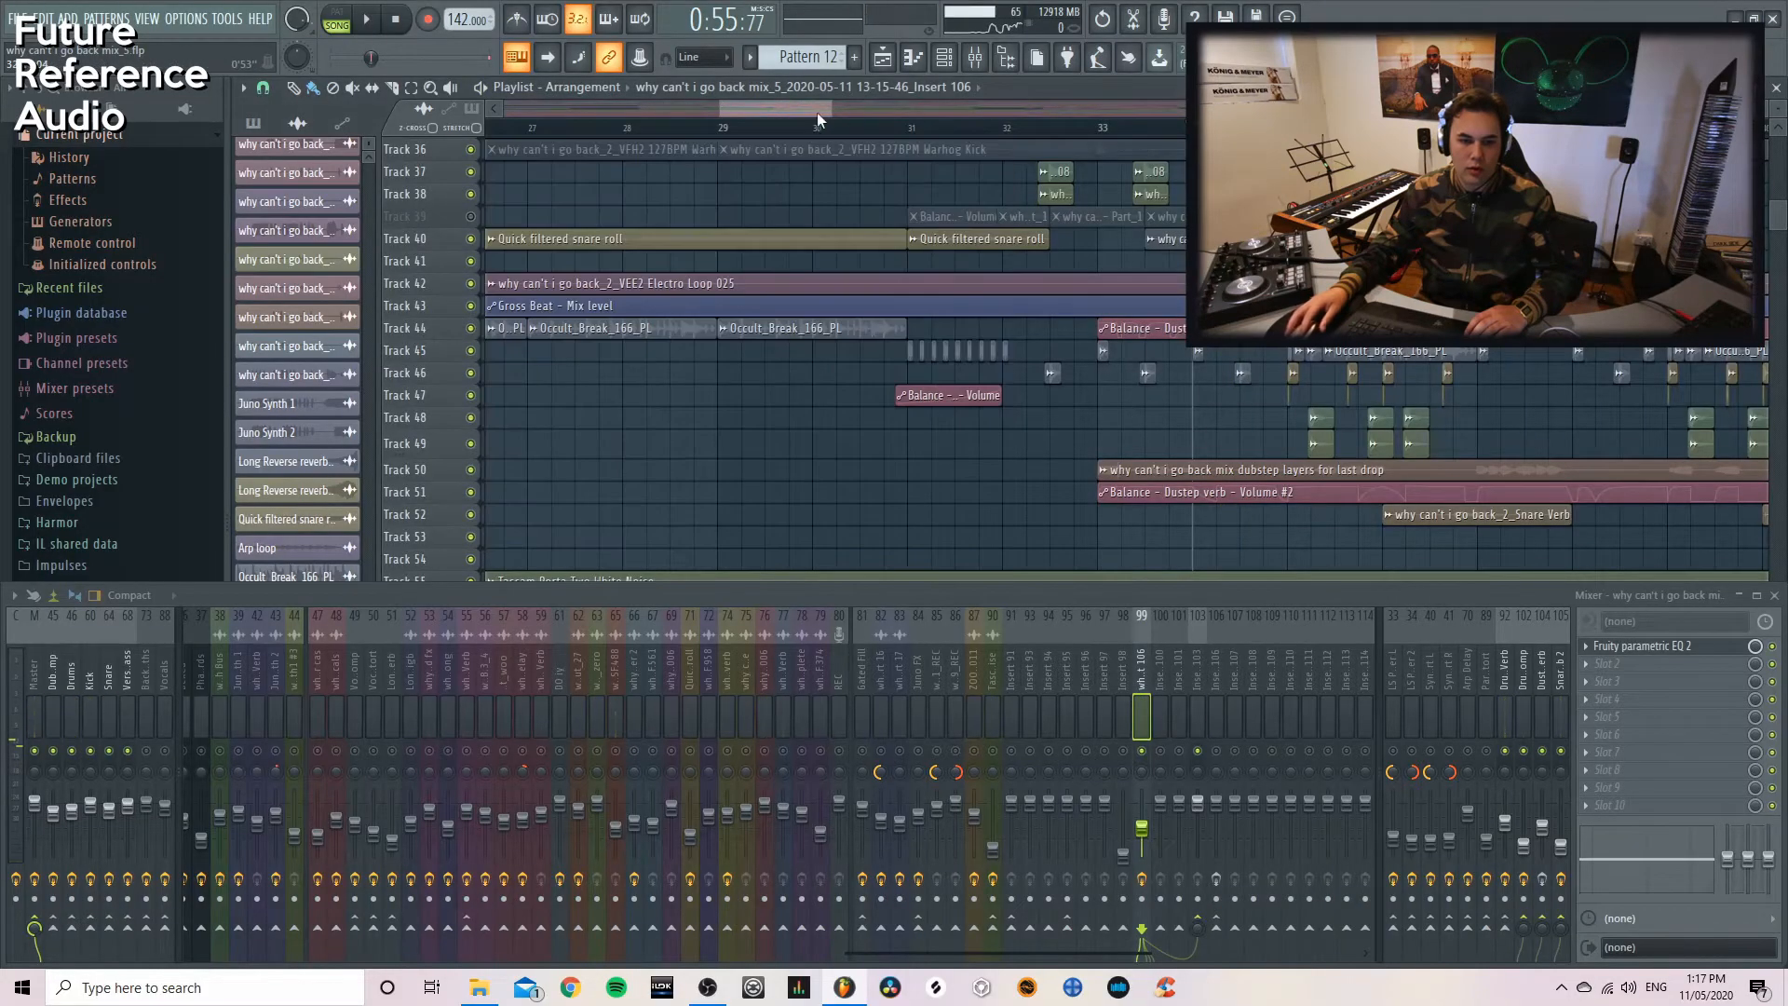
Turn off Normalize for the reversed Insert 106 clip, check it during playback, and close its channel settings
mouse_move(813, 111)
left_mouse_down()
mouse_move(867, 110)
mouse_move(809, 111)
left_mouse_up()
scroll(996, 239, "up", 3)
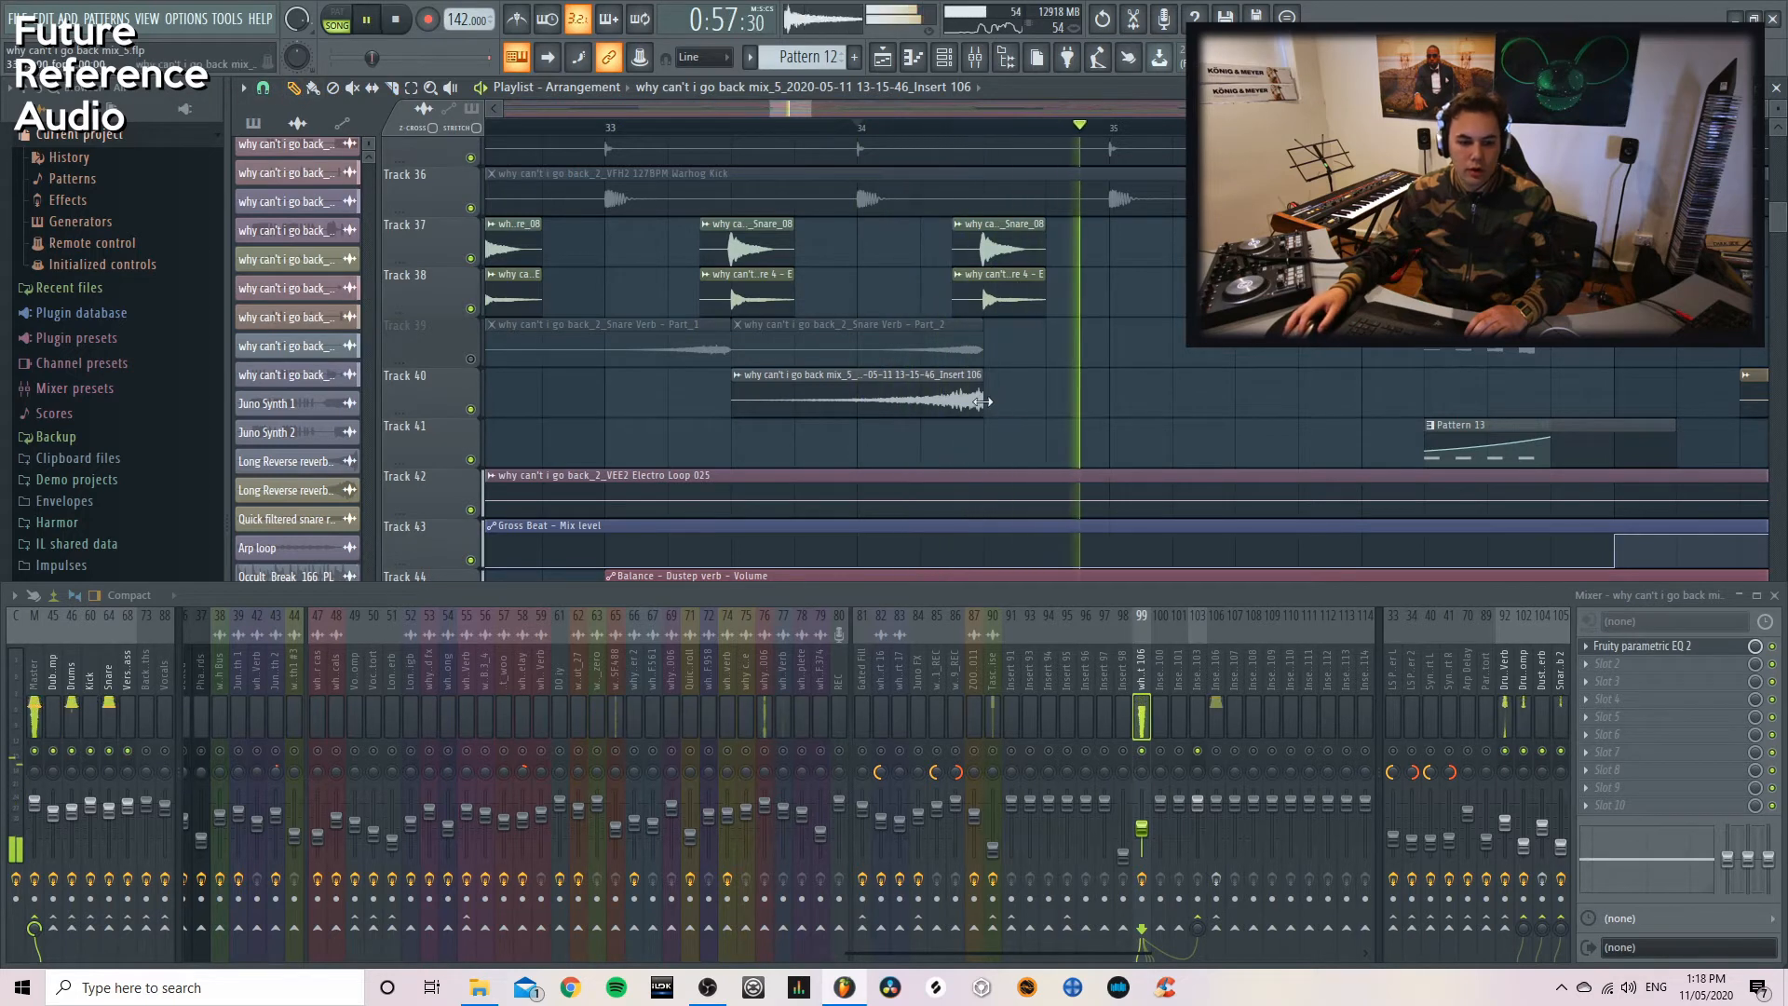
double_click(937, 395)
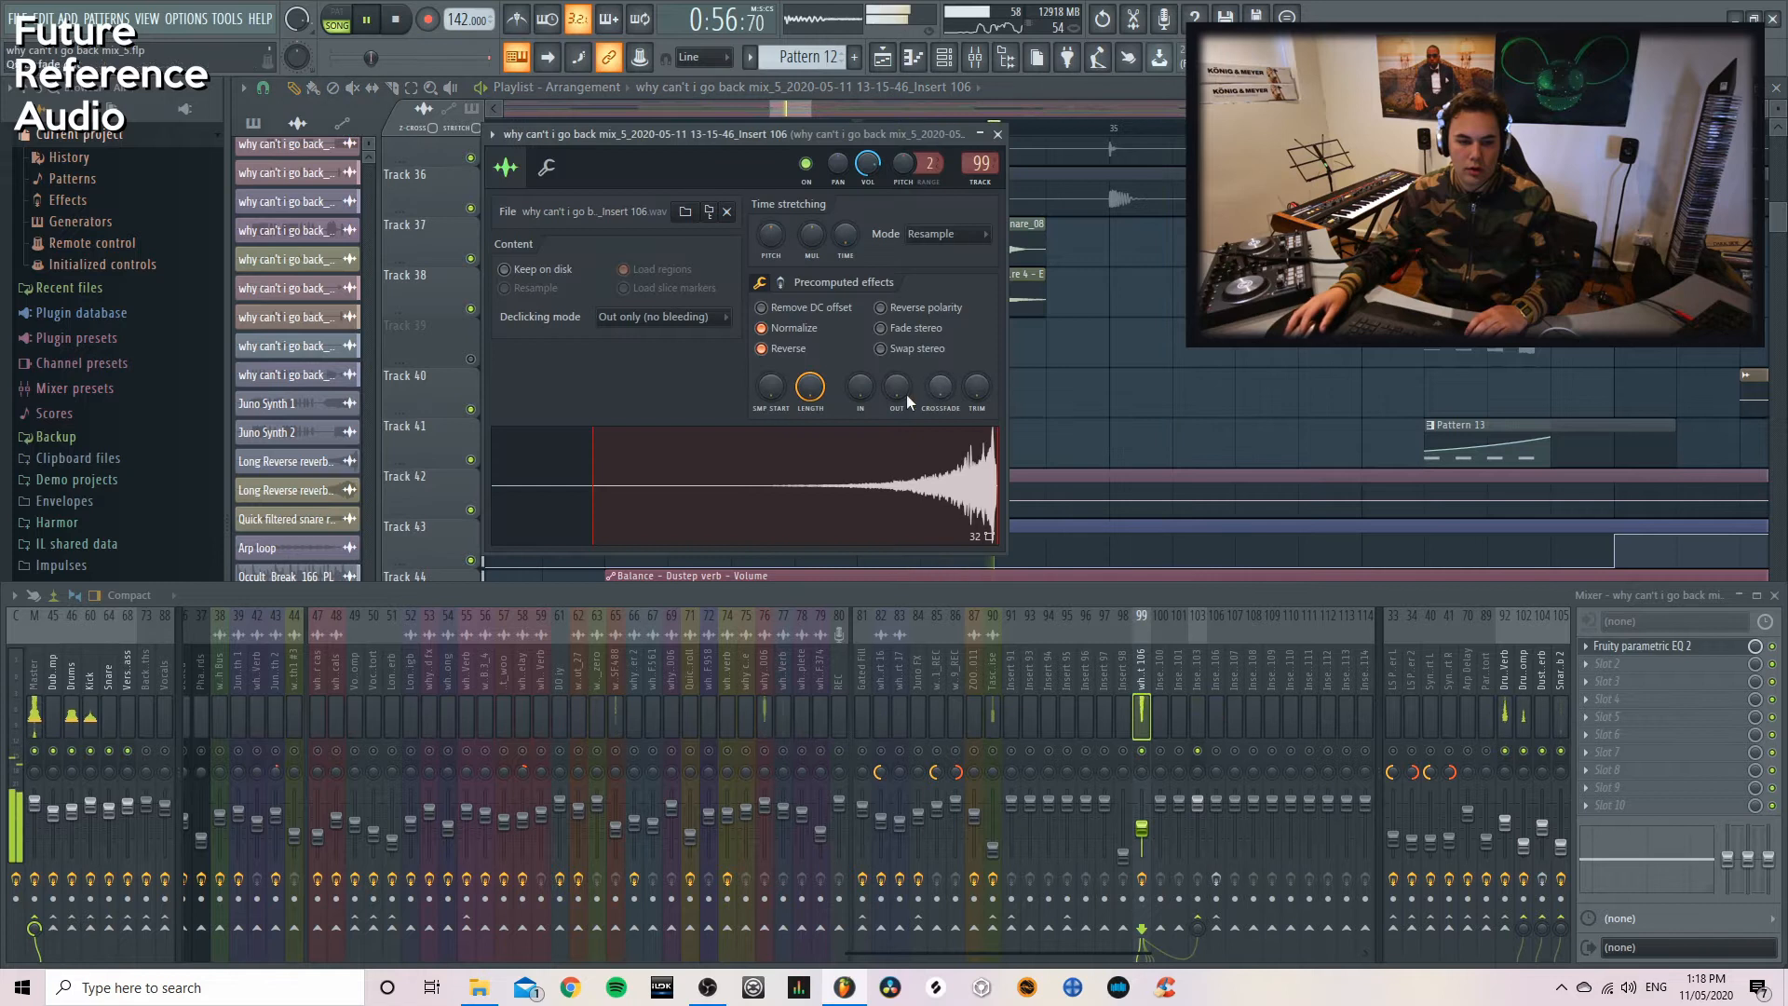
left_click(796, 329)
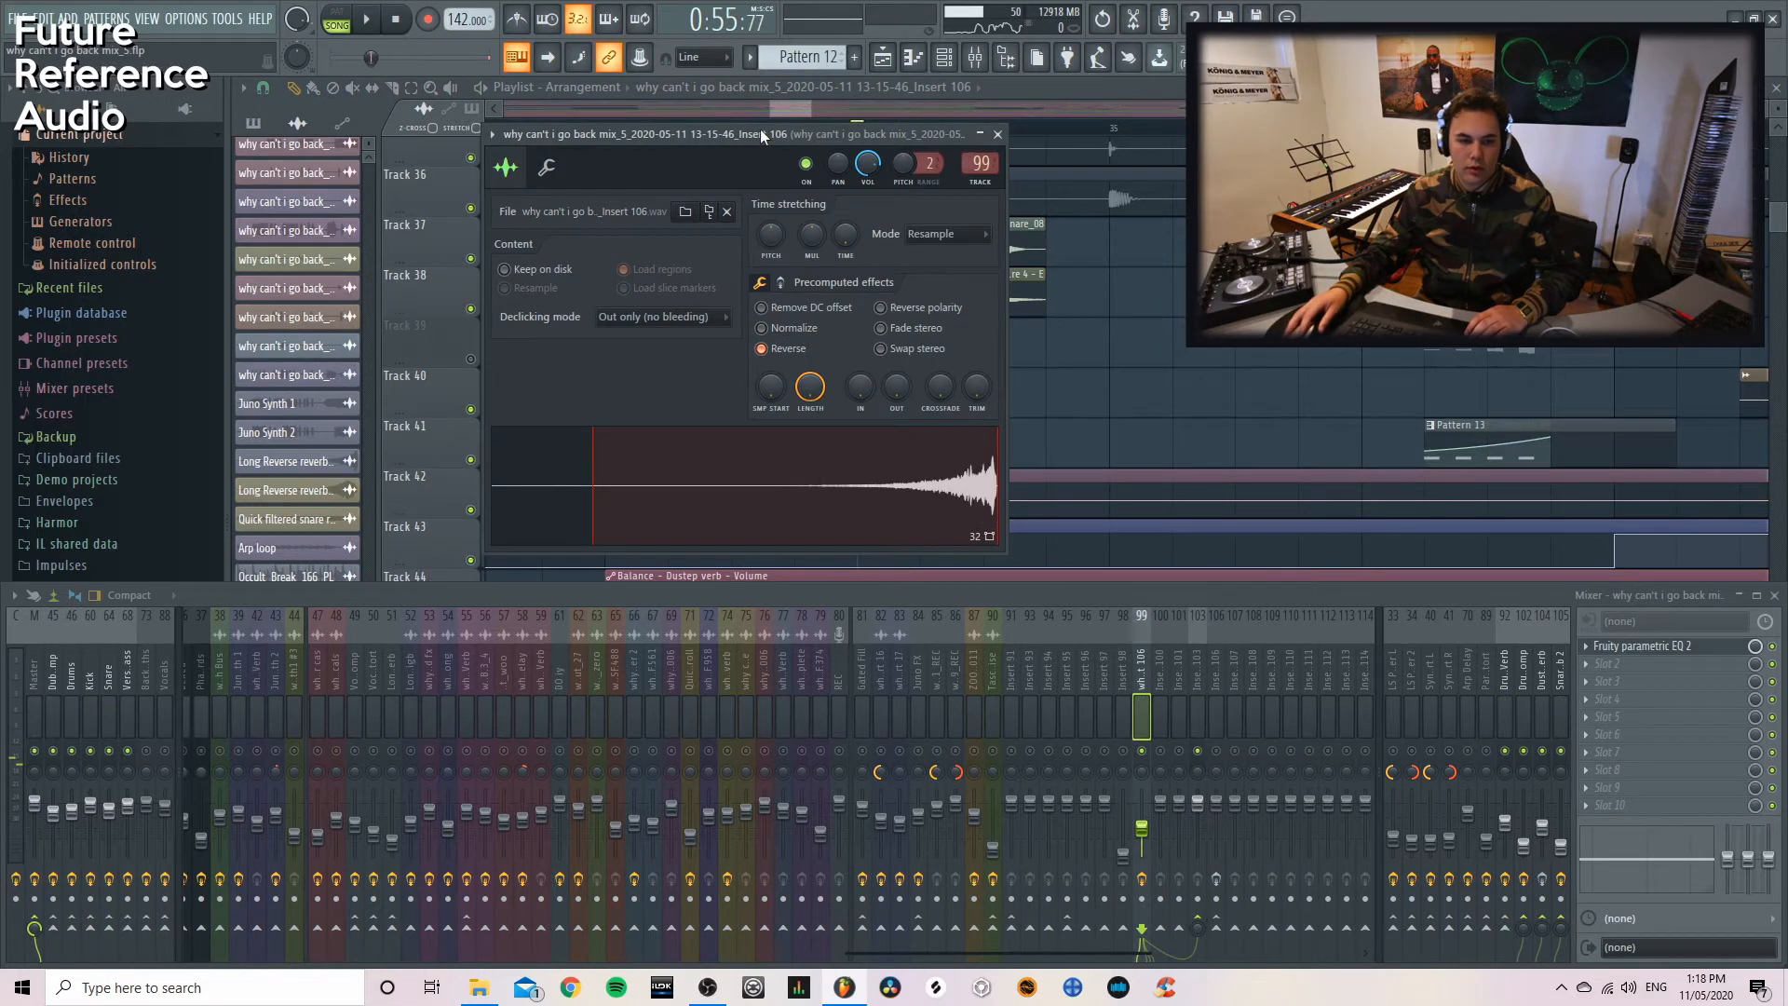
left_click_drag(760, 131, 1305, 188)
key("space")
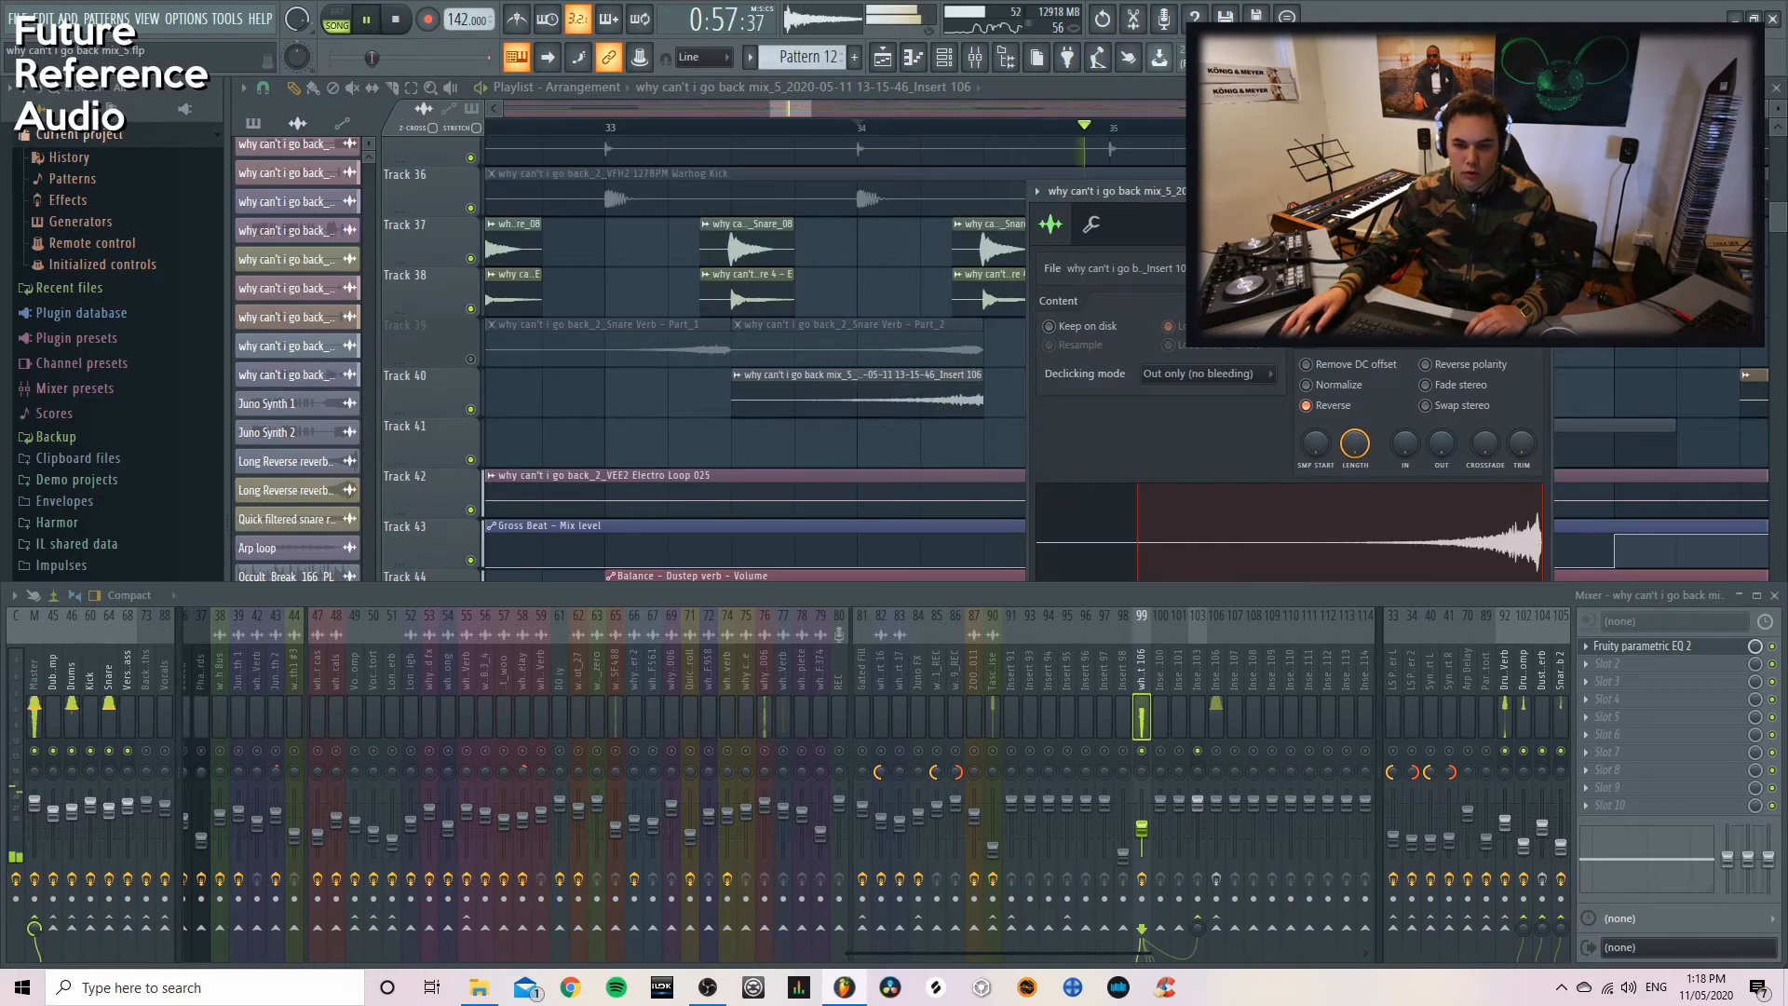
left_click(1539, 191)
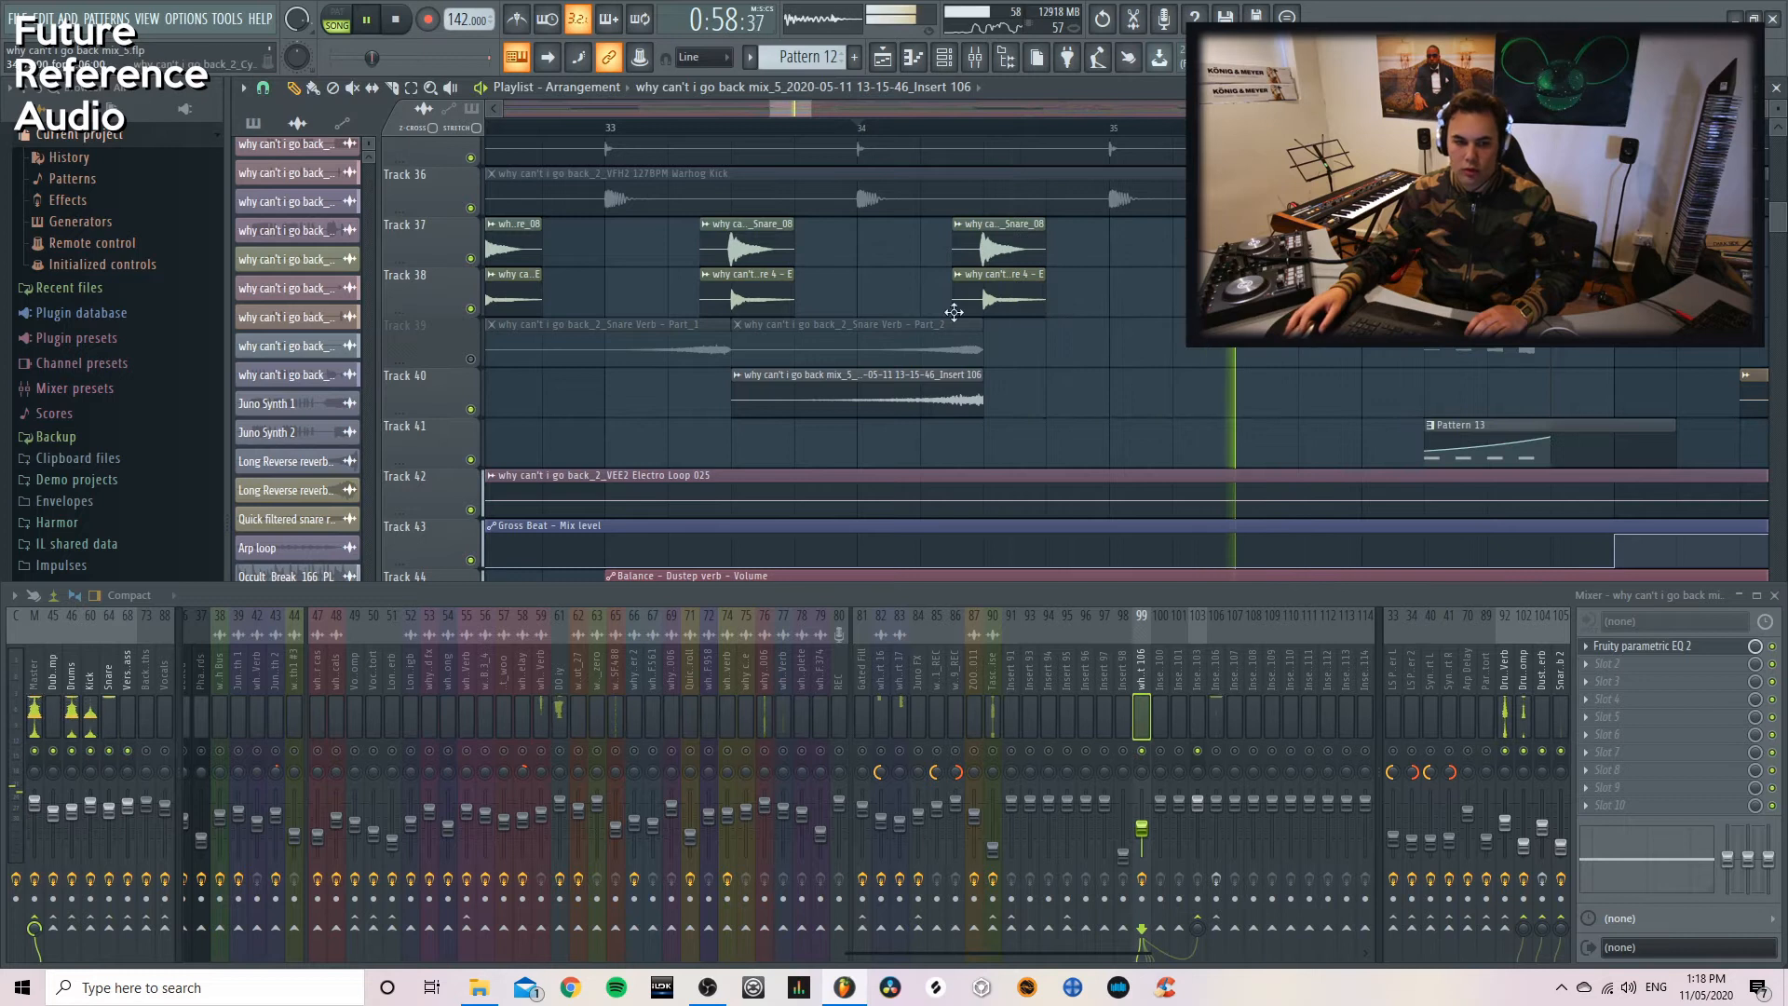
Add copies of the reversed reverb clip on track 40 from mid-bar 32 and on track 41 from mid-bar 31, each one bar long
left_click(556, 404)
left_click_drag(679, 415, 804, 405)
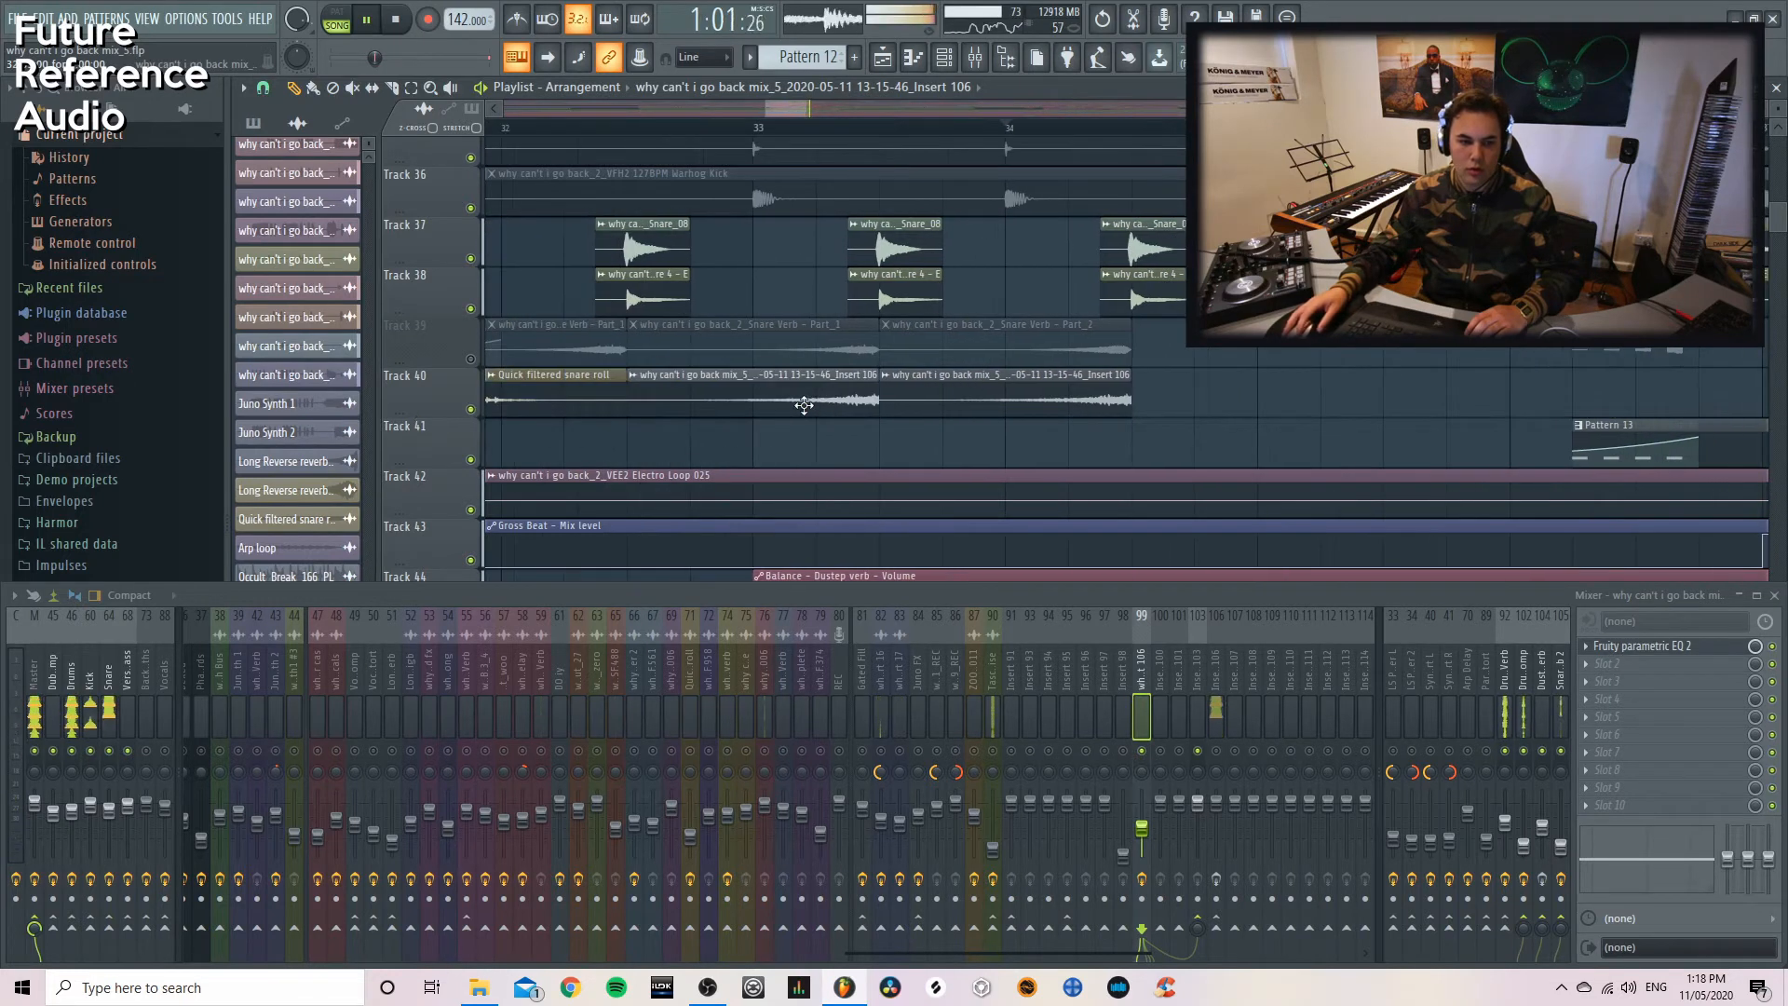
left_click_drag(764, 108, 744, 109)
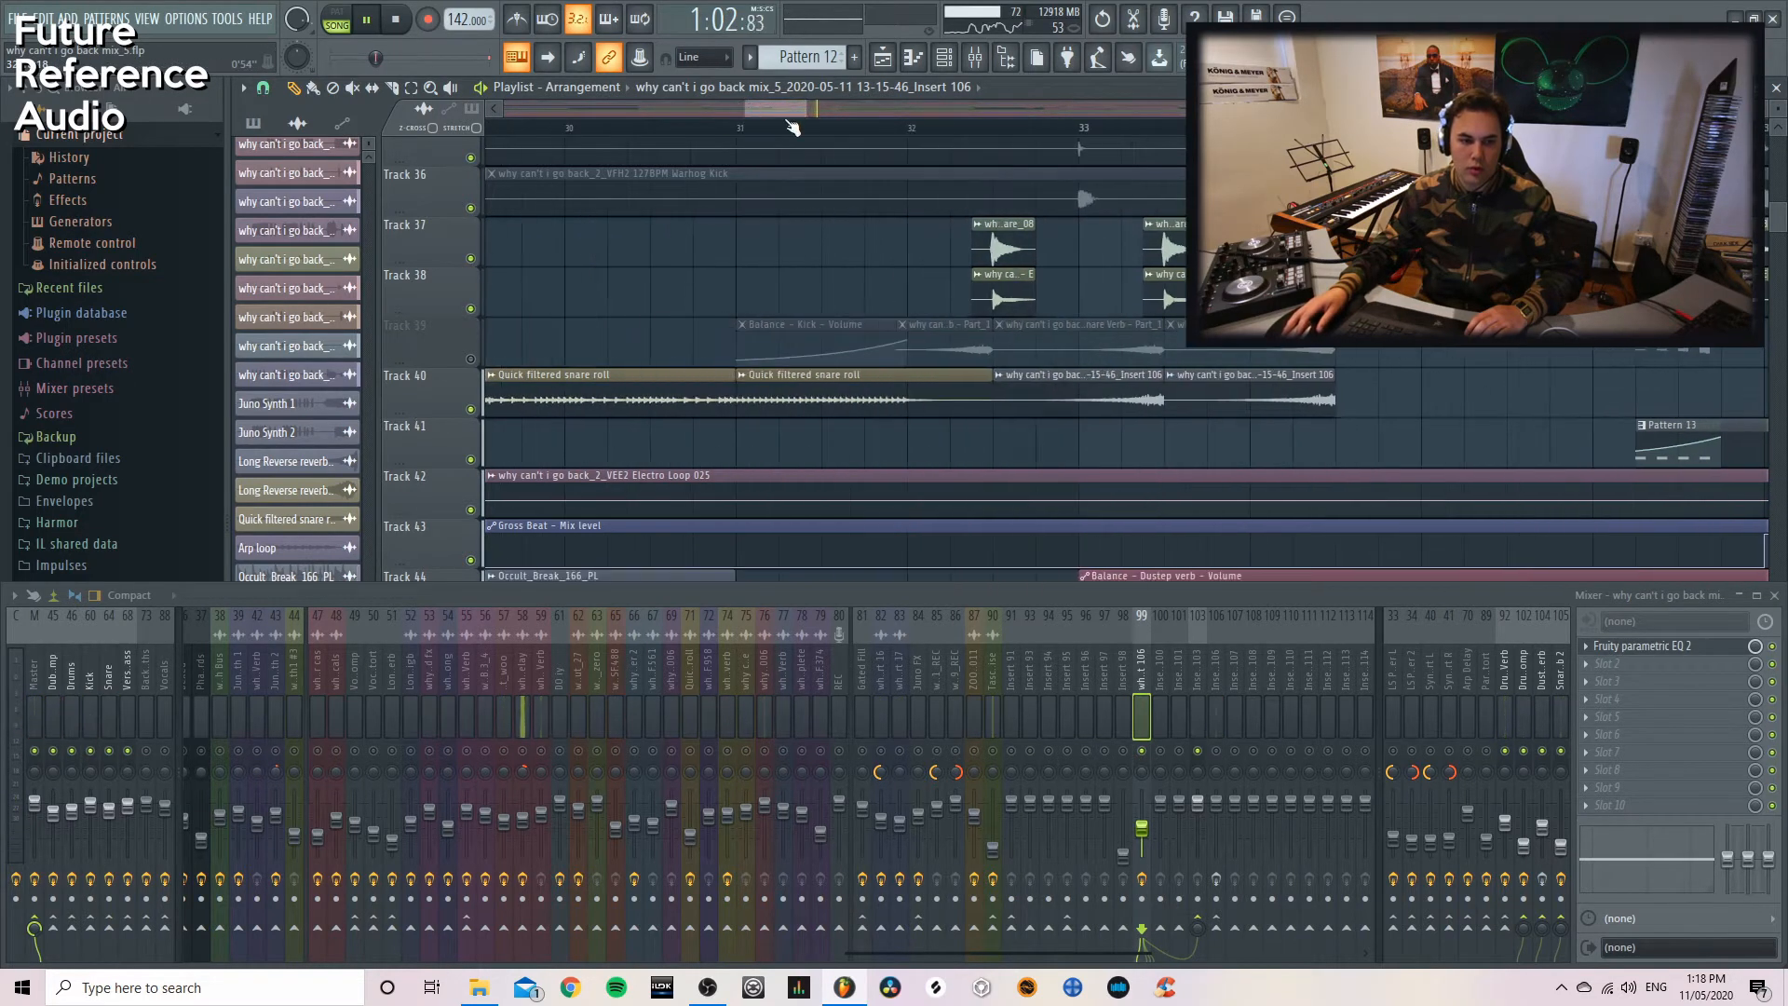
left_click(842, 130)
left_click(844, 457)
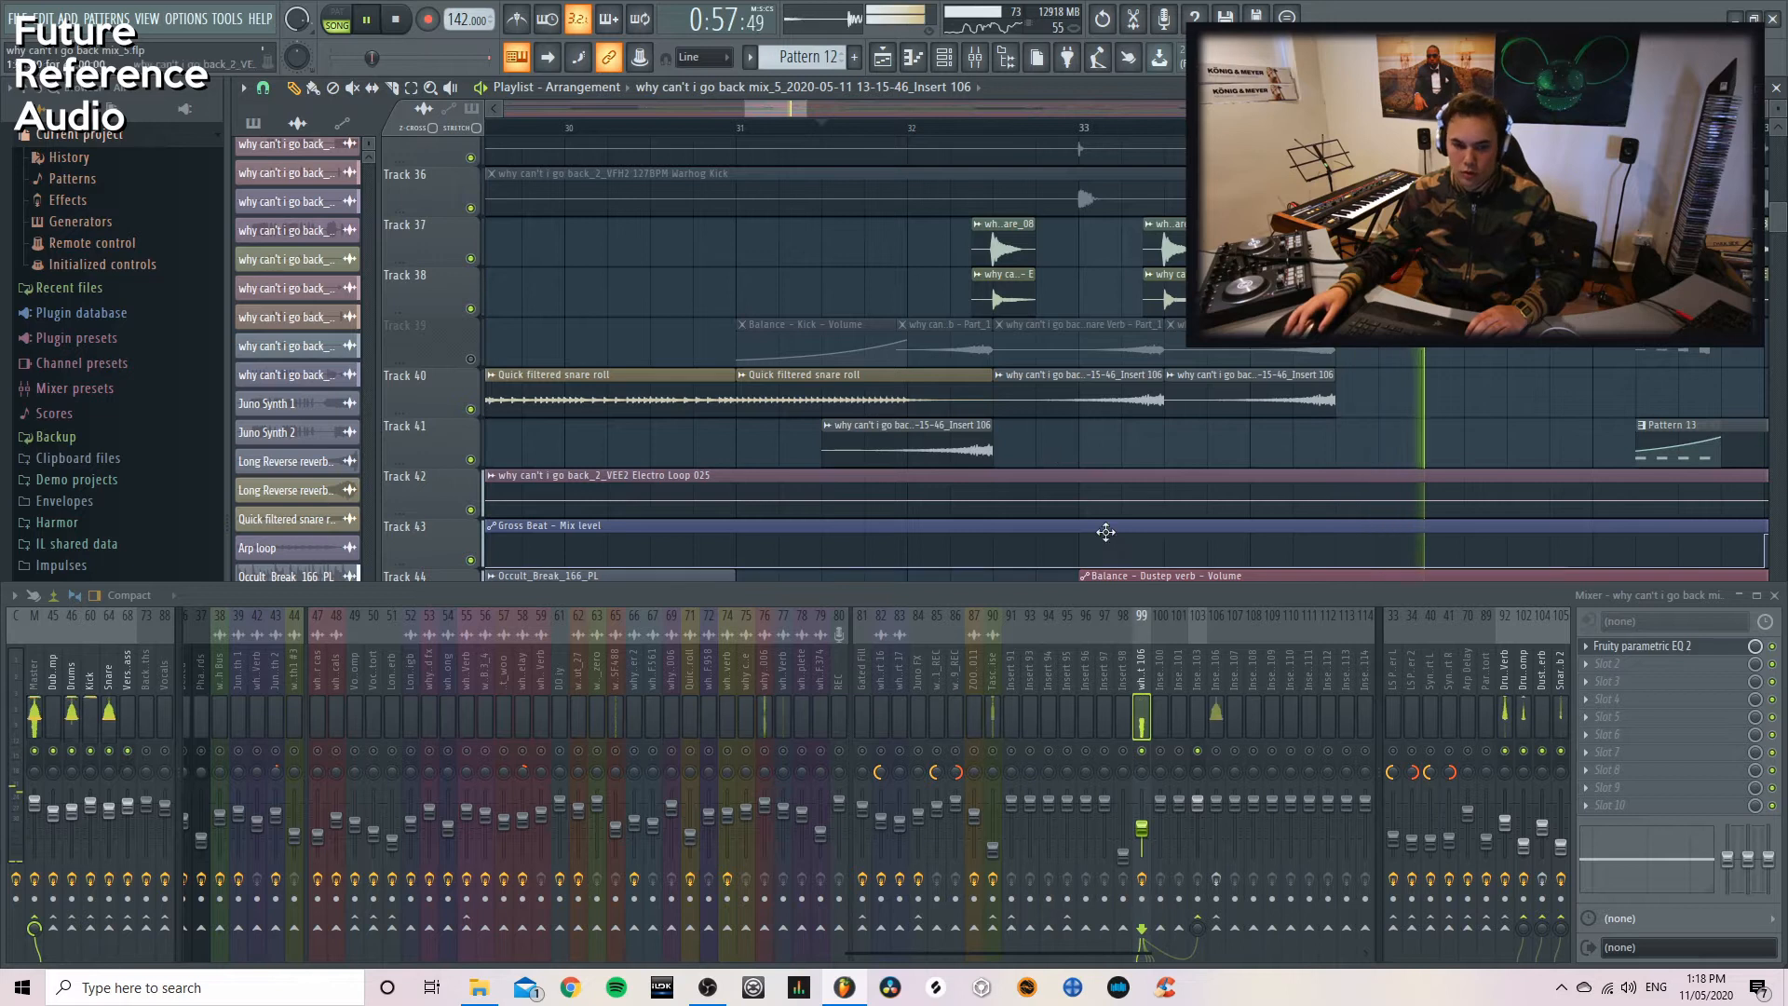
Play from bar 31 and compare the section with mixer track 99 muted and unmuted
left_click(735, 128)
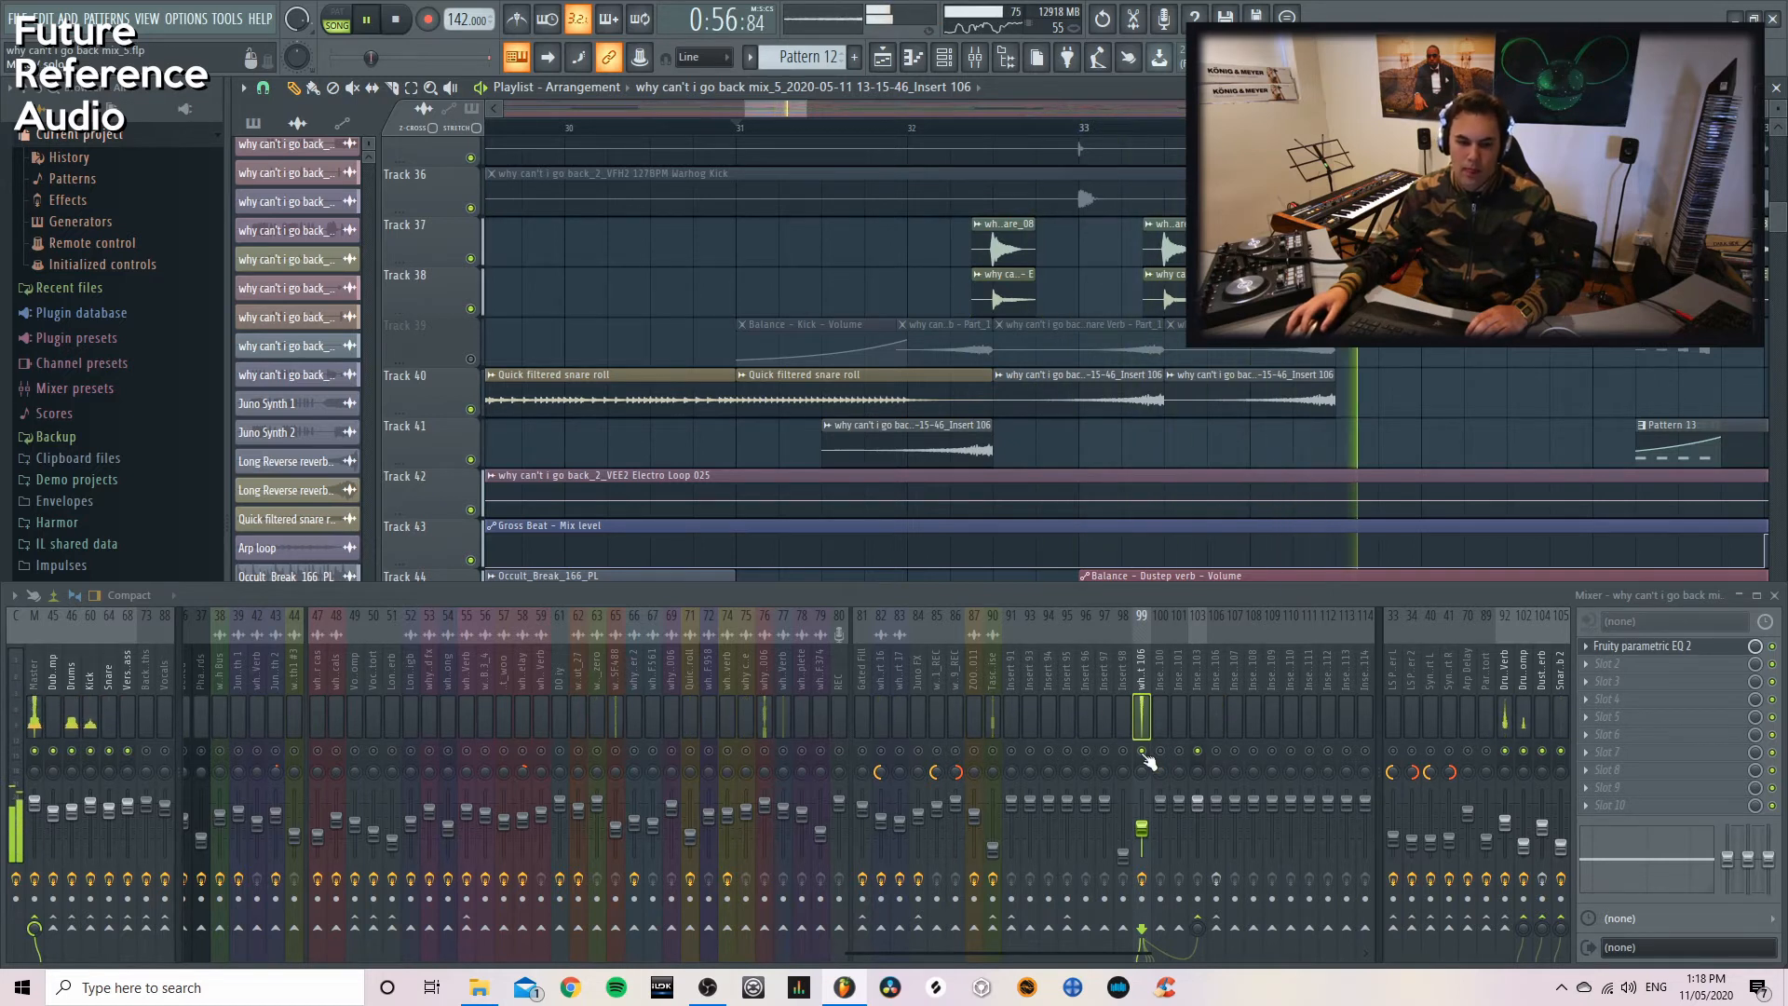
left_click(1142, 751)
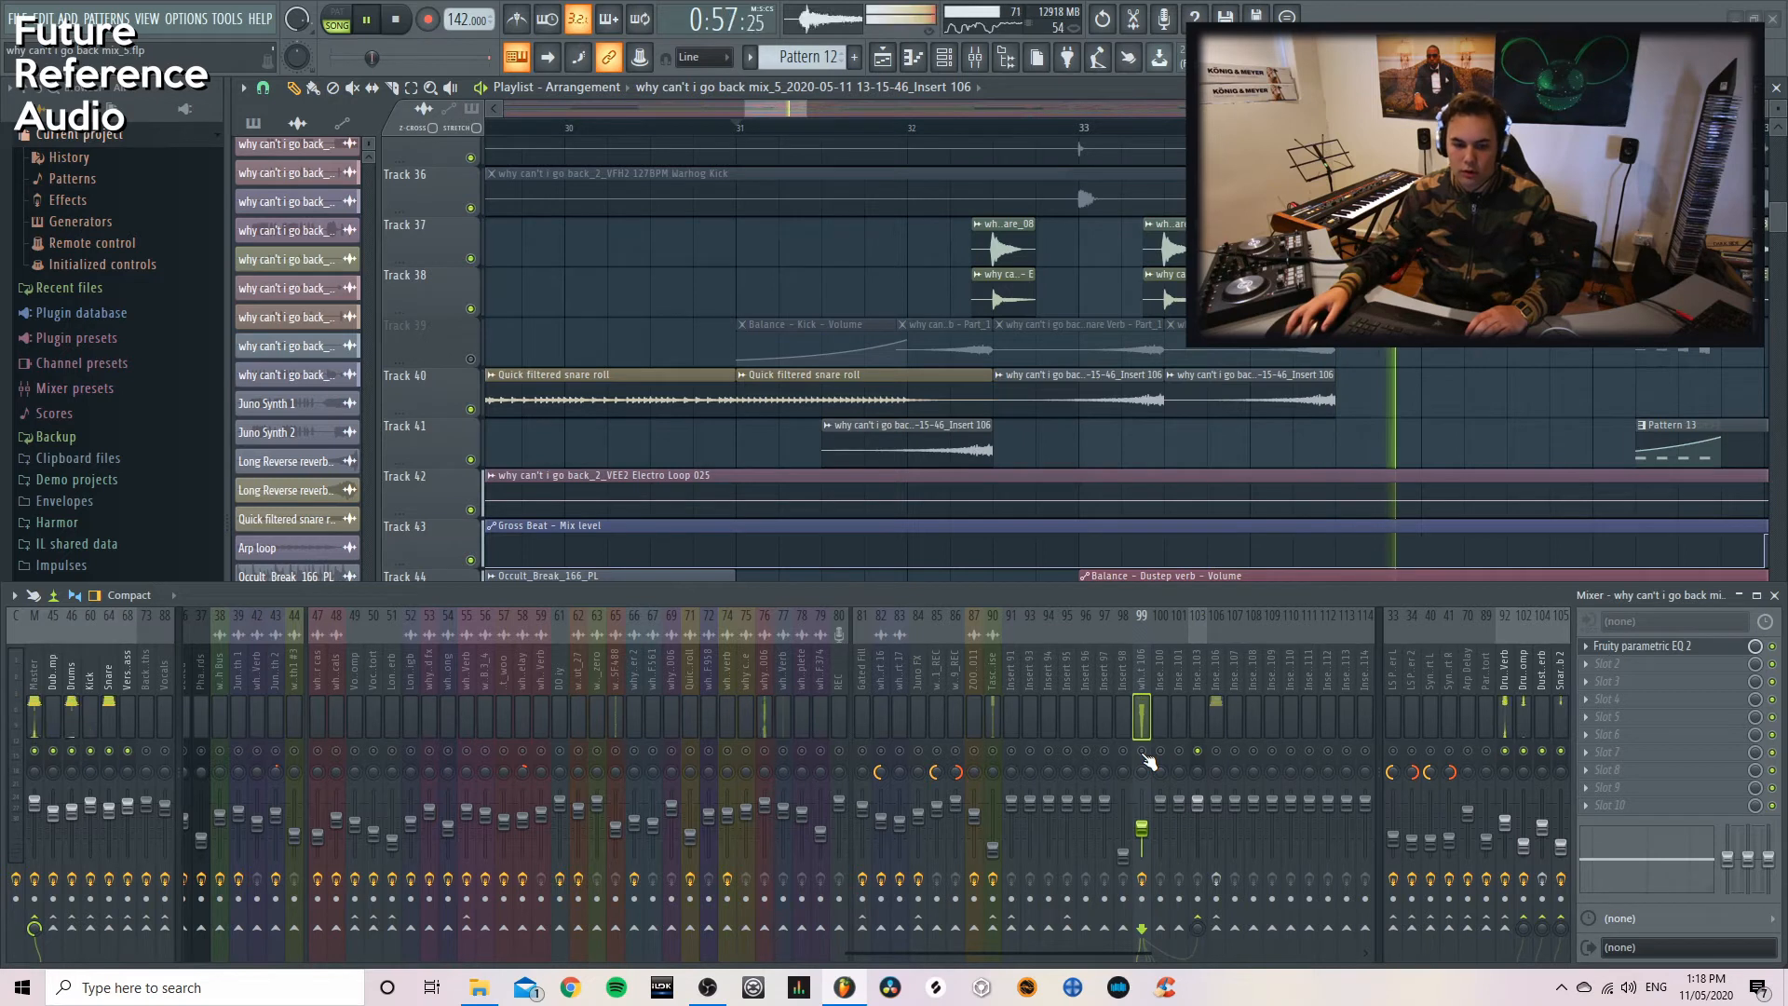
key("space")
left_click(1142, 751)
key("space")
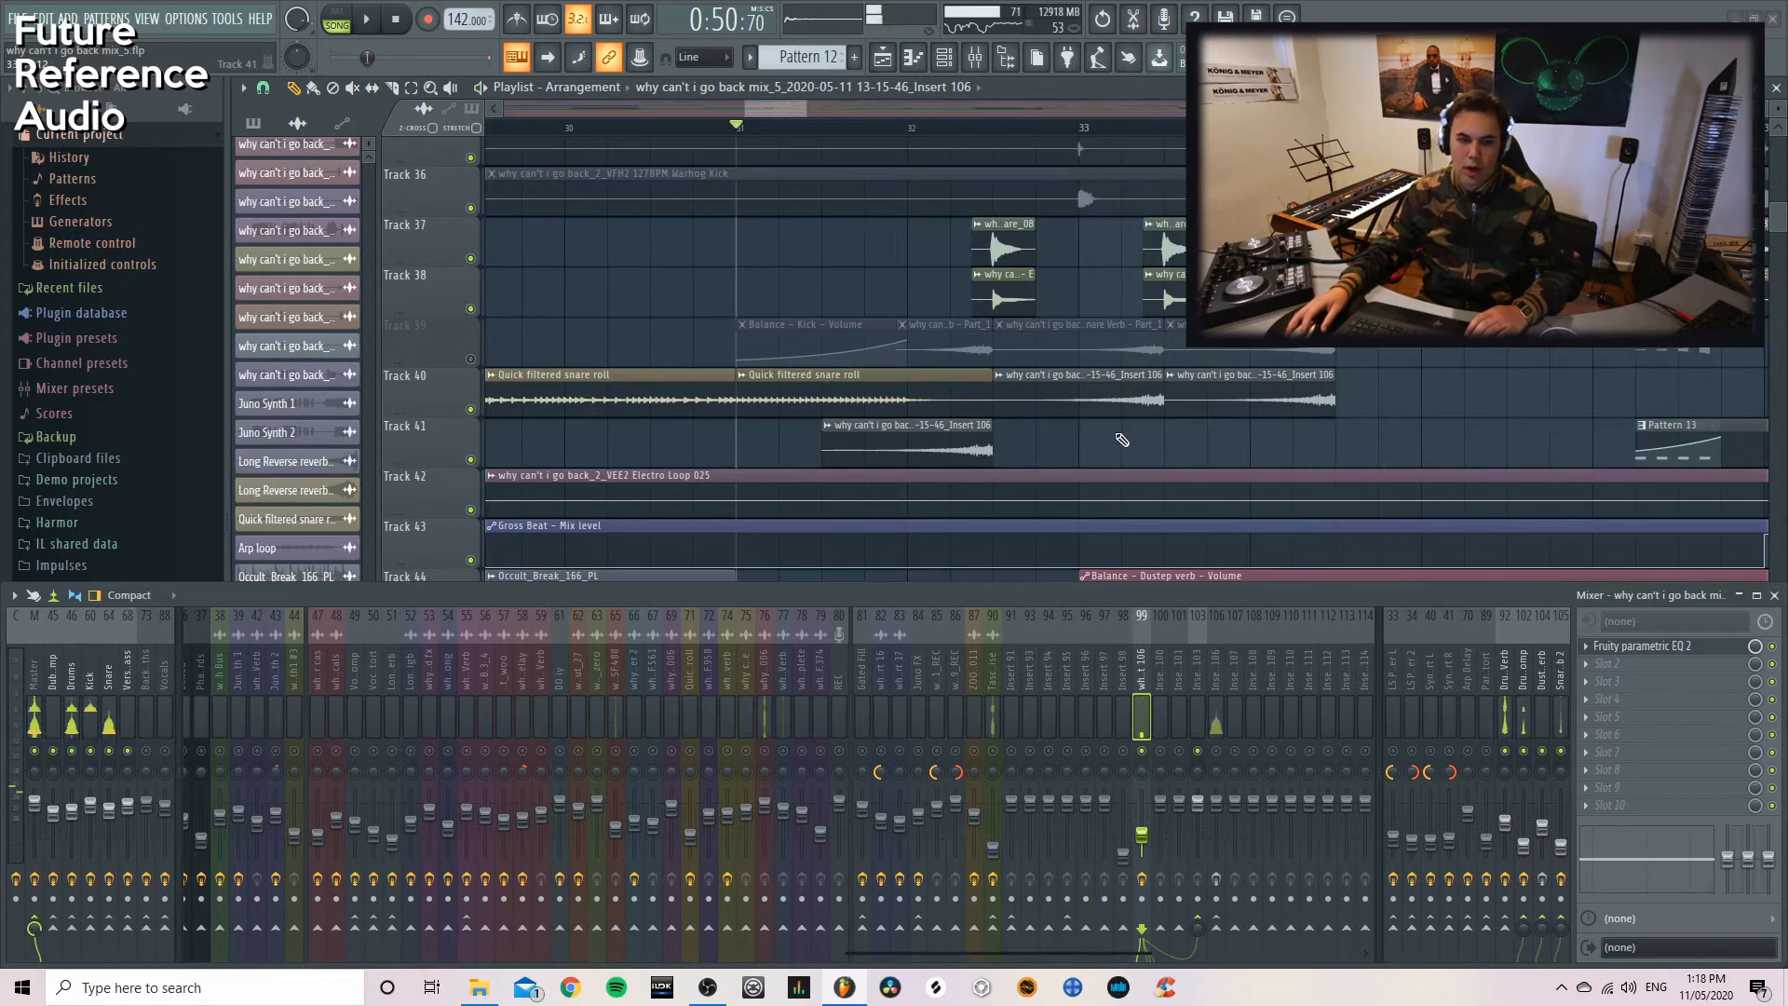
Select the bar-long range from mid-bar 32, add Fruity Balance in slot 2 of mixer track 99, and create an automation clip for its volume
left_click_drag(1000, 137, 1163, 141)
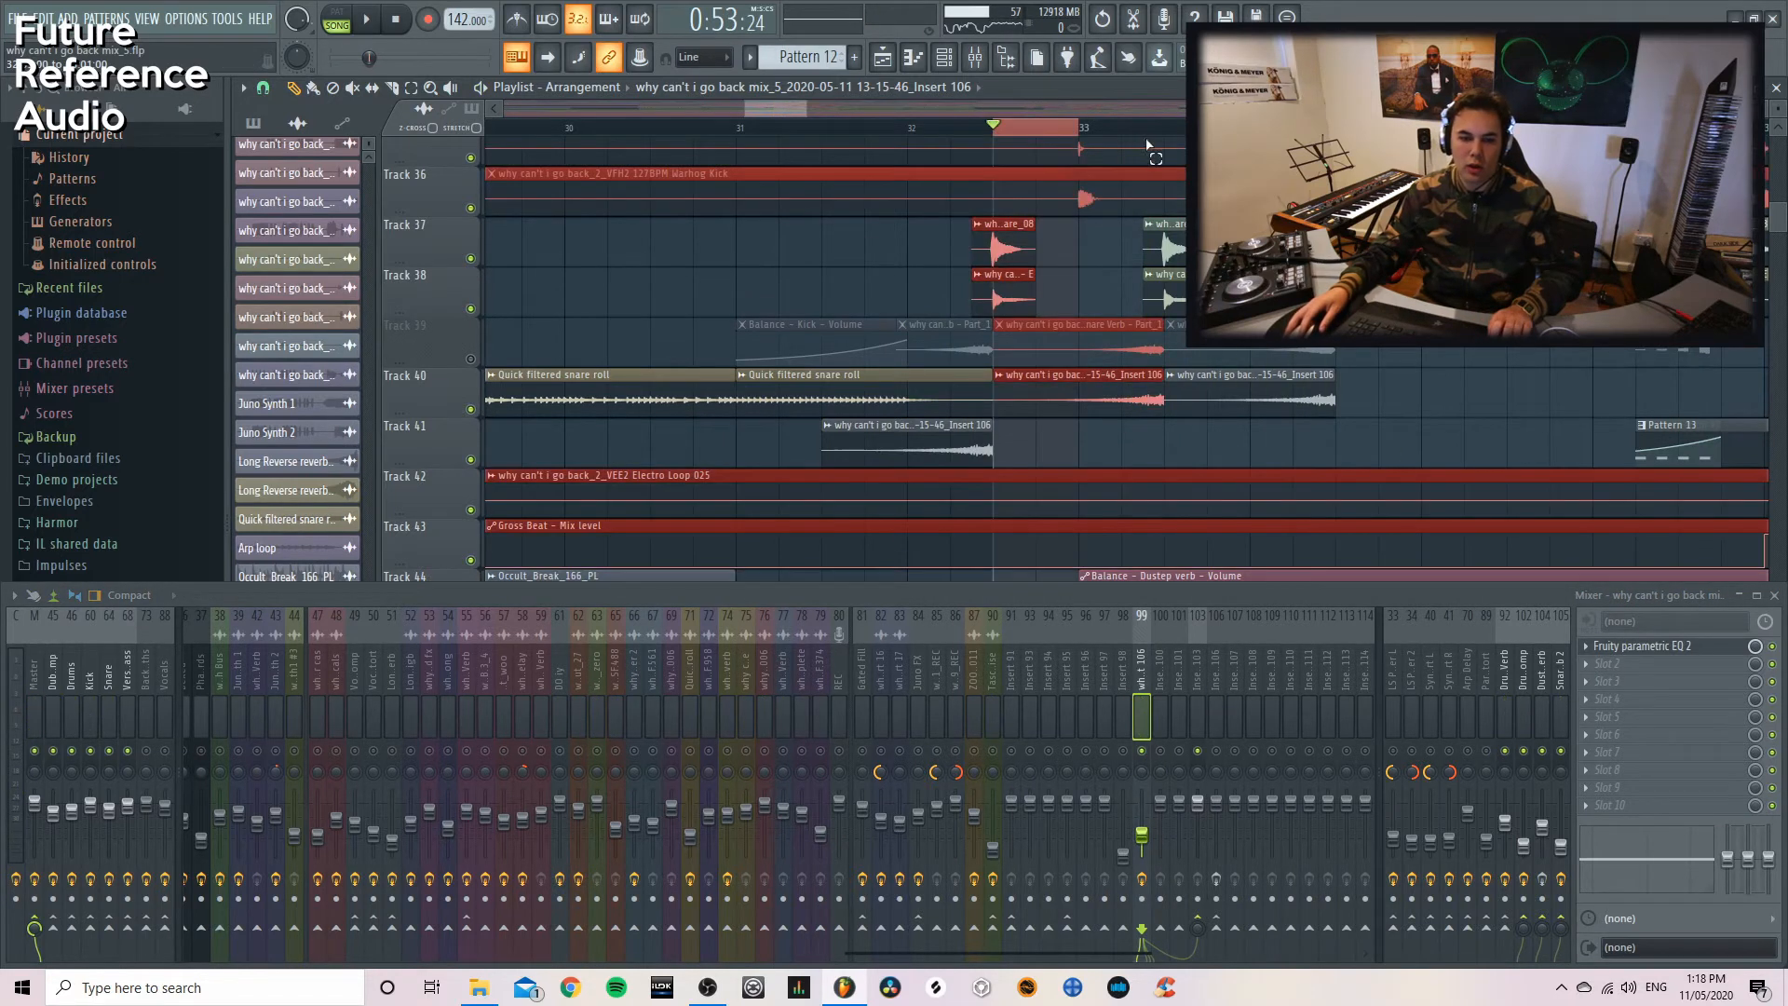
left_click(1604, 677)
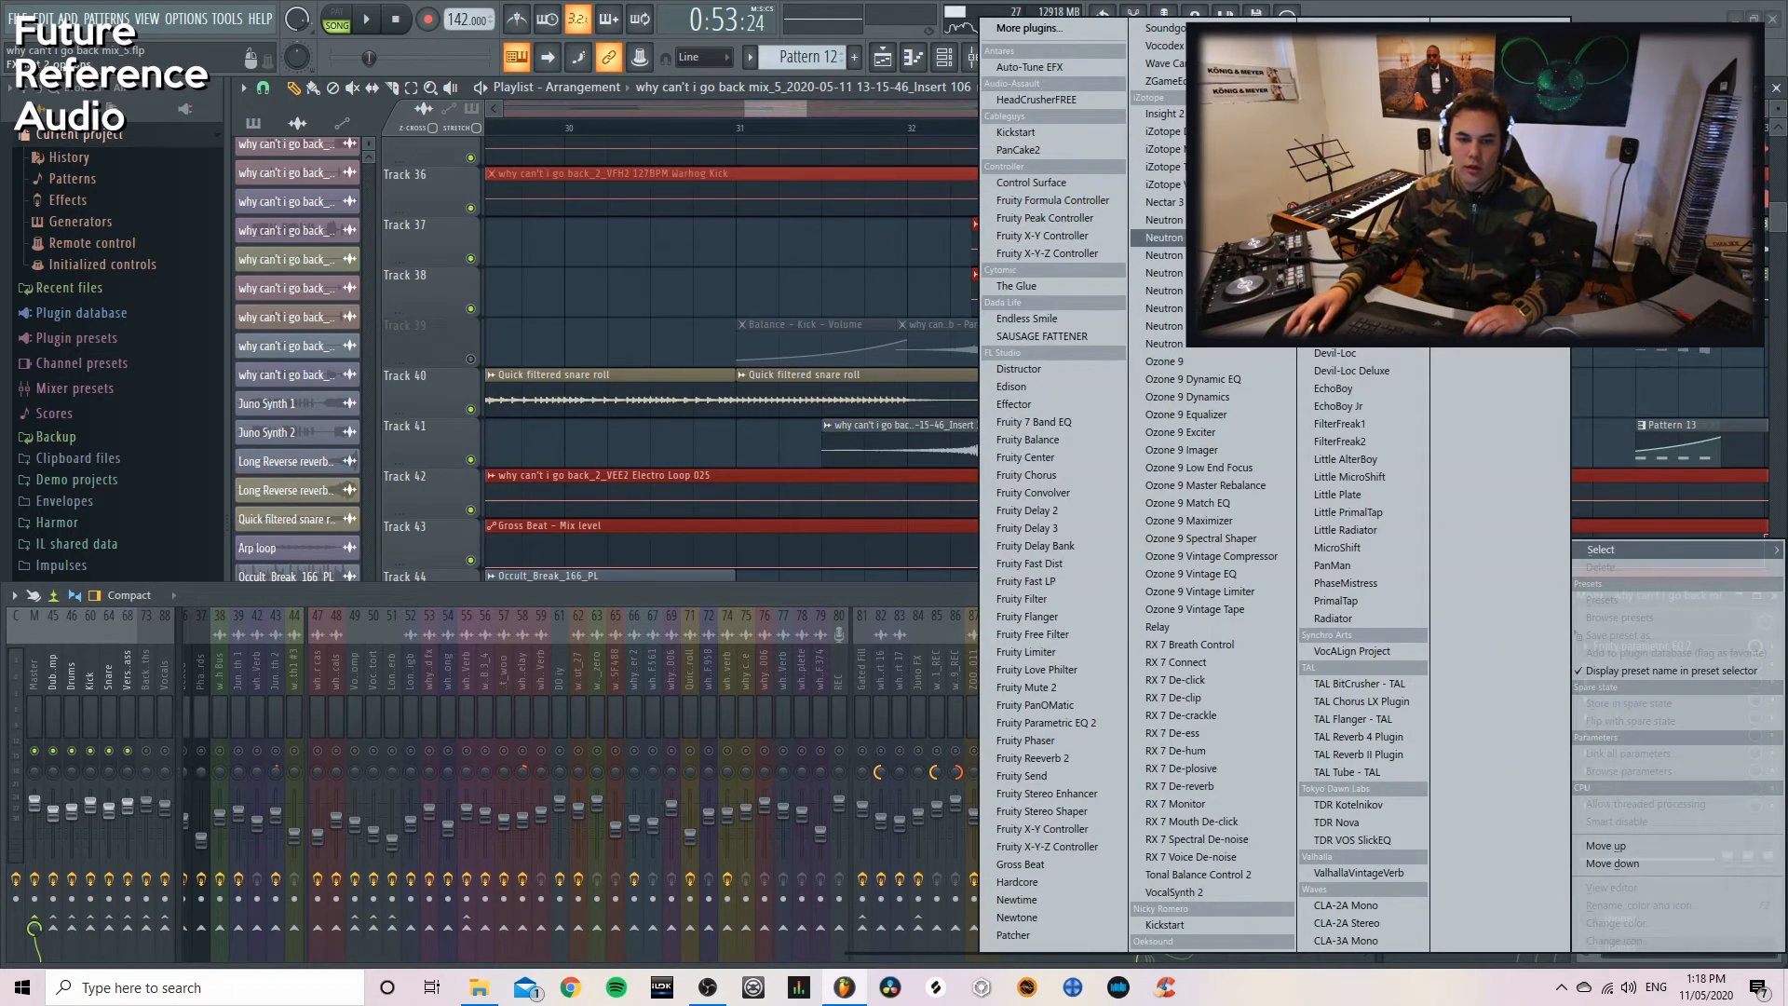
left_click(1065, 437)
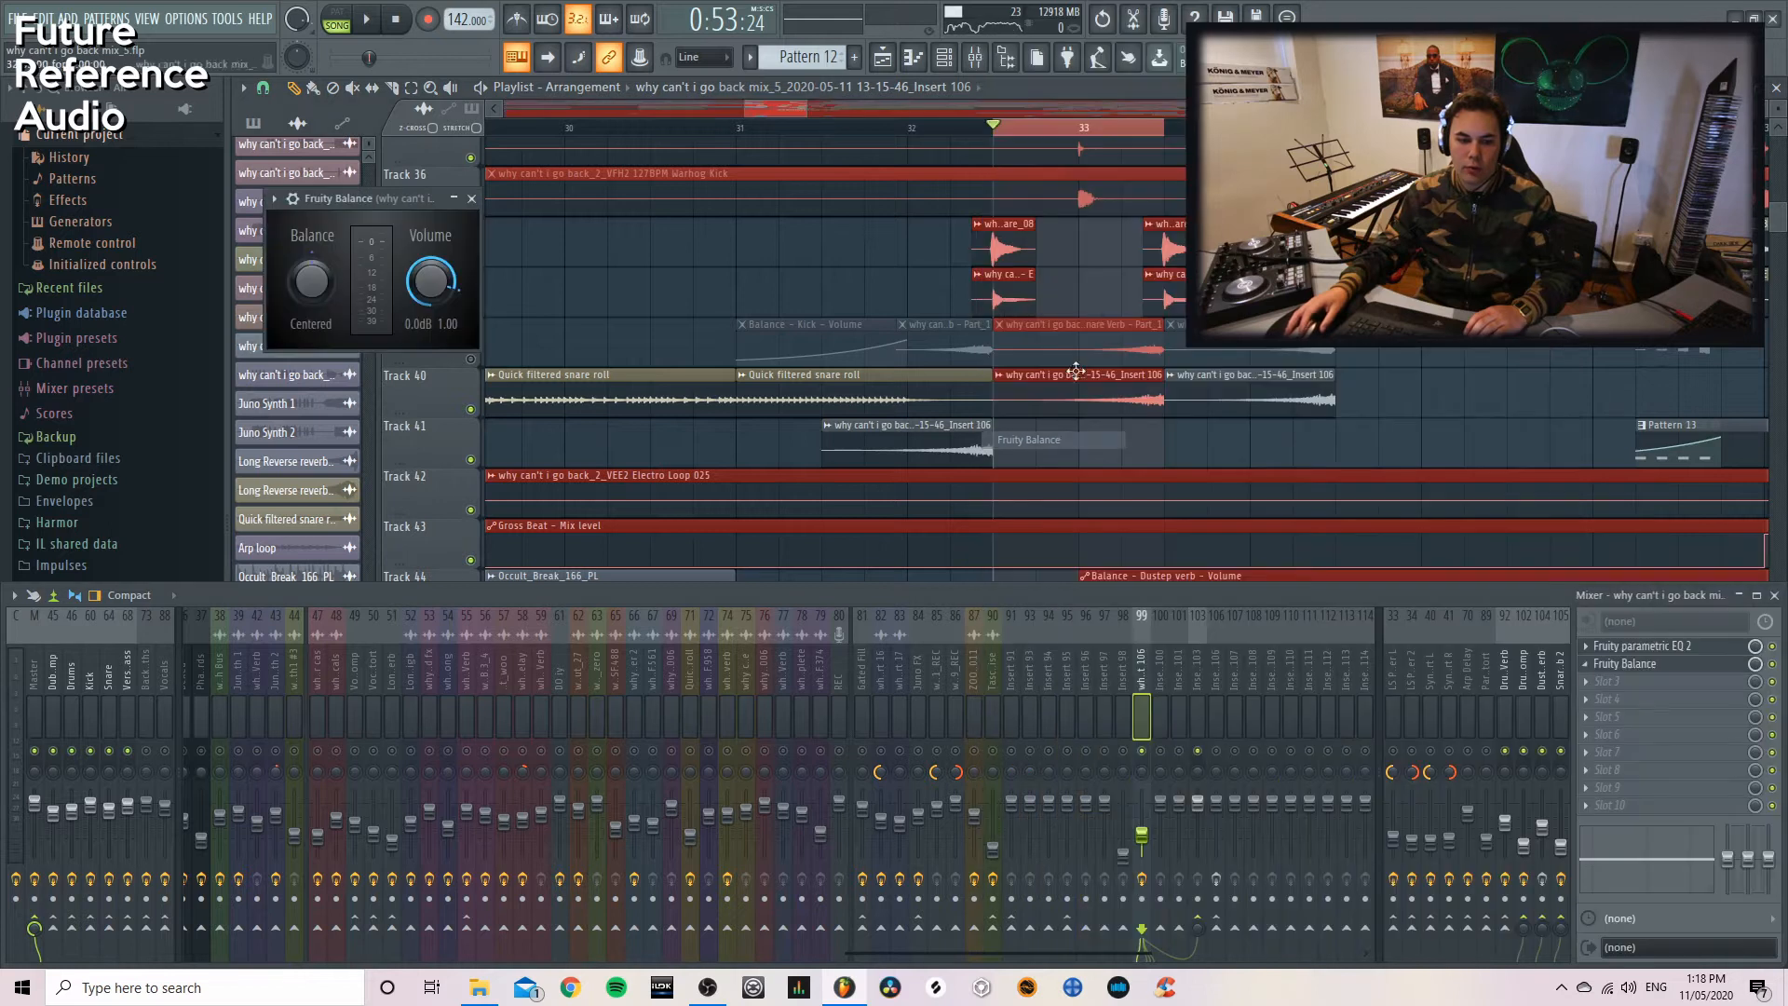
right_click(429, 296)
left_click(557, 415)
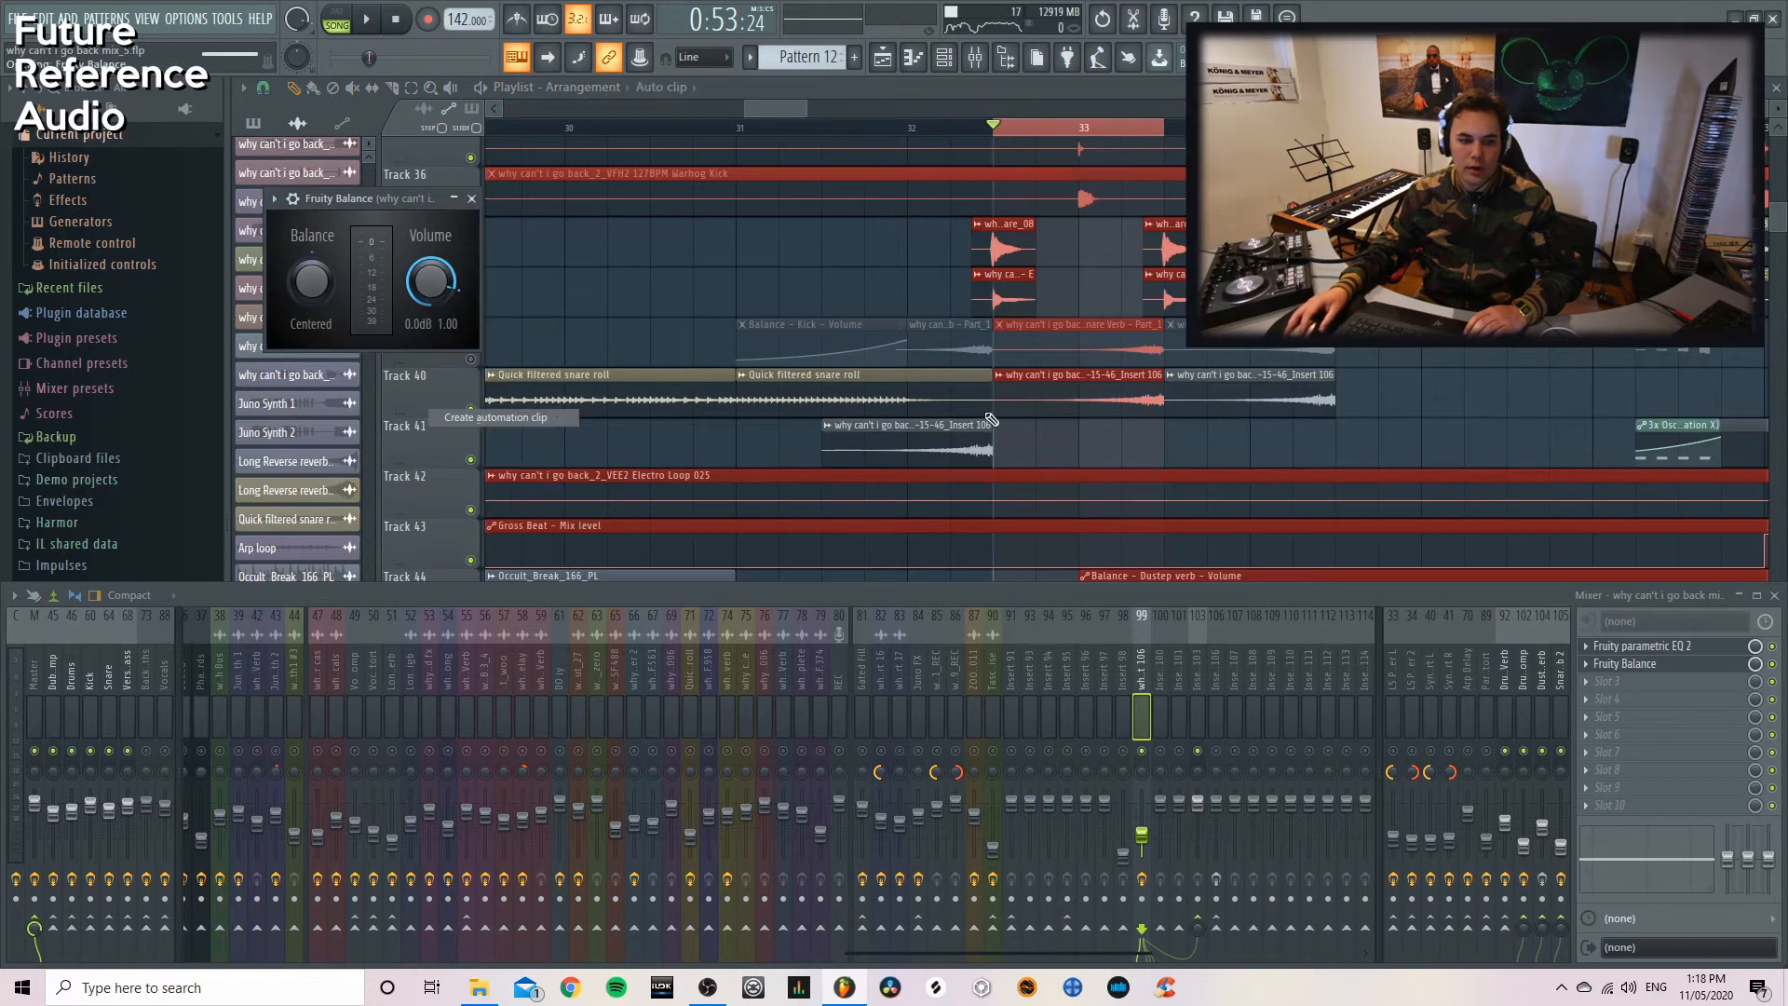
Move the new volume automation clip to track 41 below the reversed clip, shape it into a rising ramp, and check it in playback
scroll(1100, 296, "up", 4)
scroll(1100, 296, "down", 5)
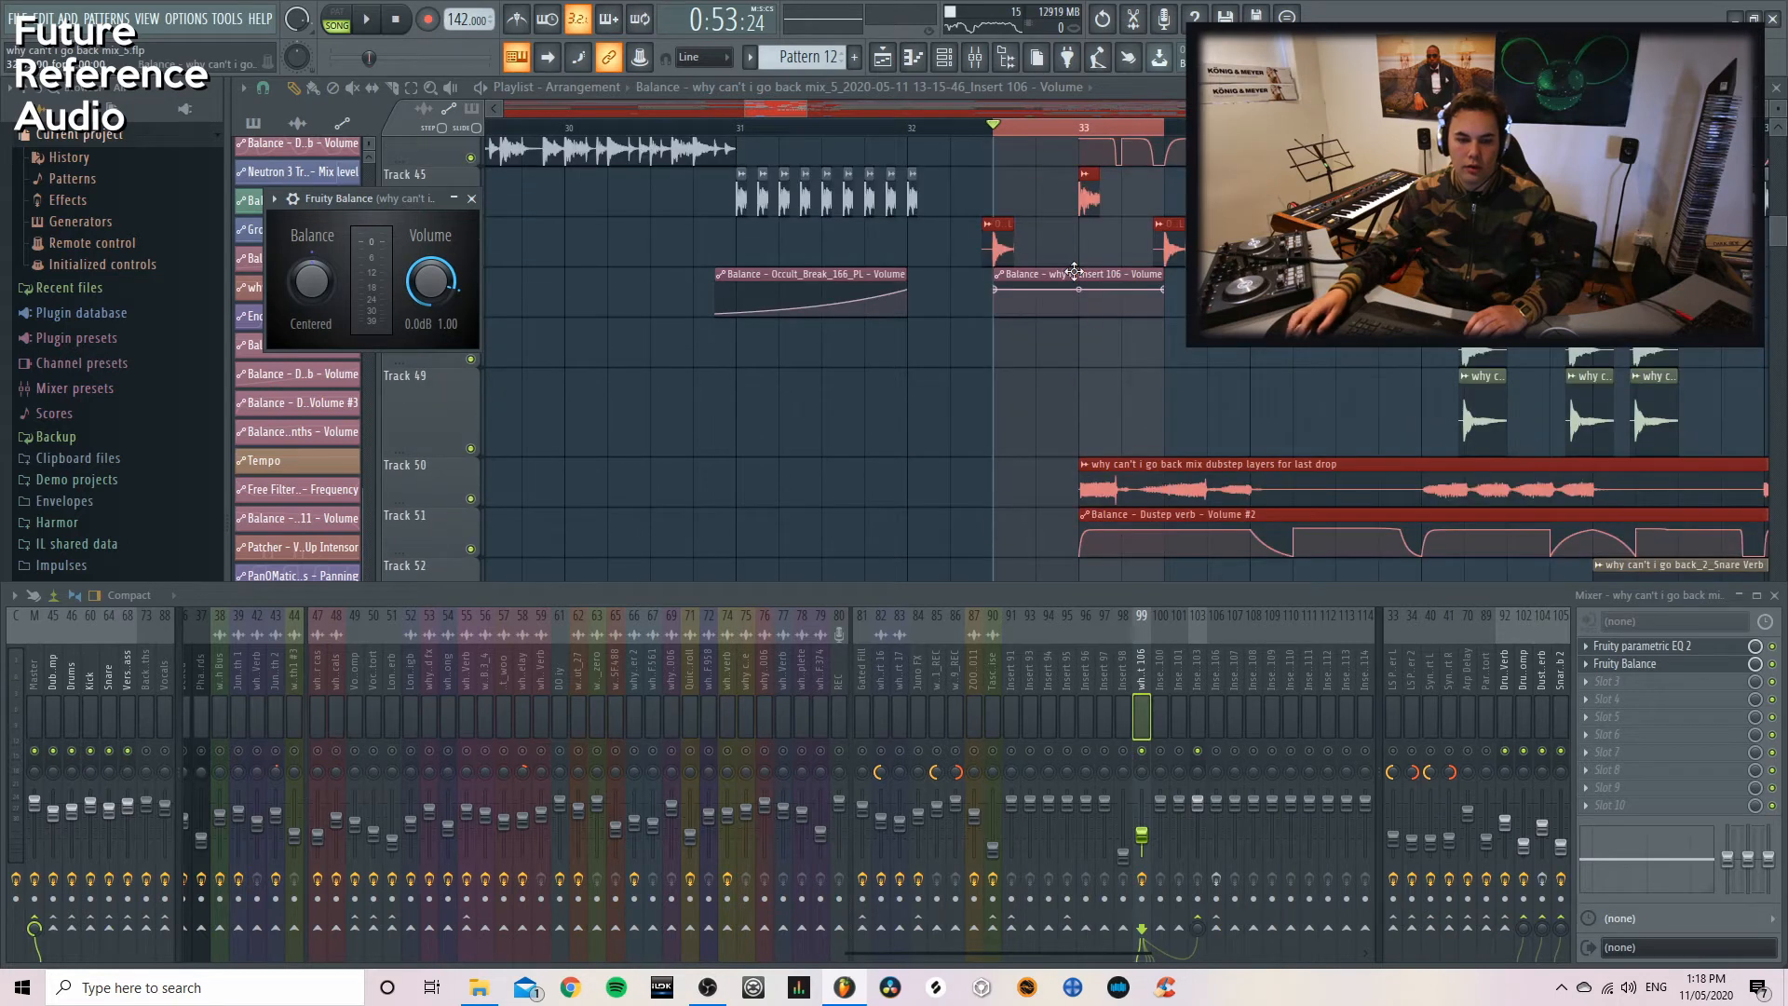
scroll(1073, 280, "up", 4)
left_click_drag(1074, 271, 1069, 384)
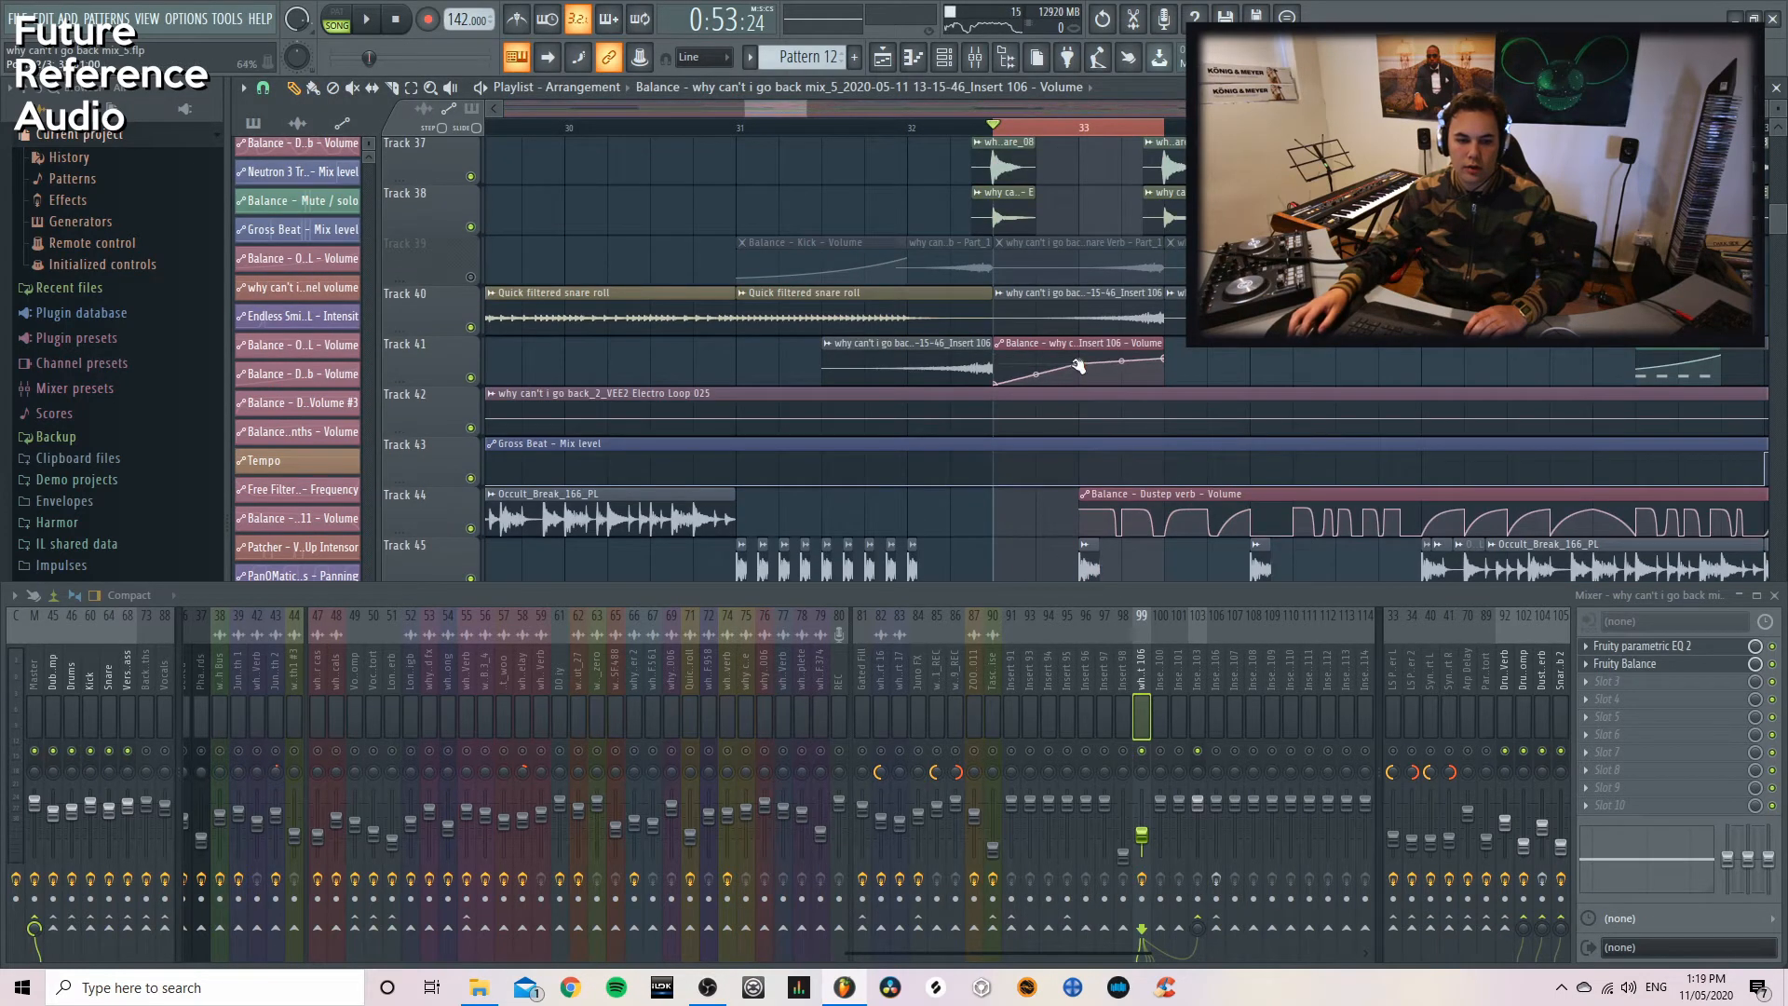
key("space")
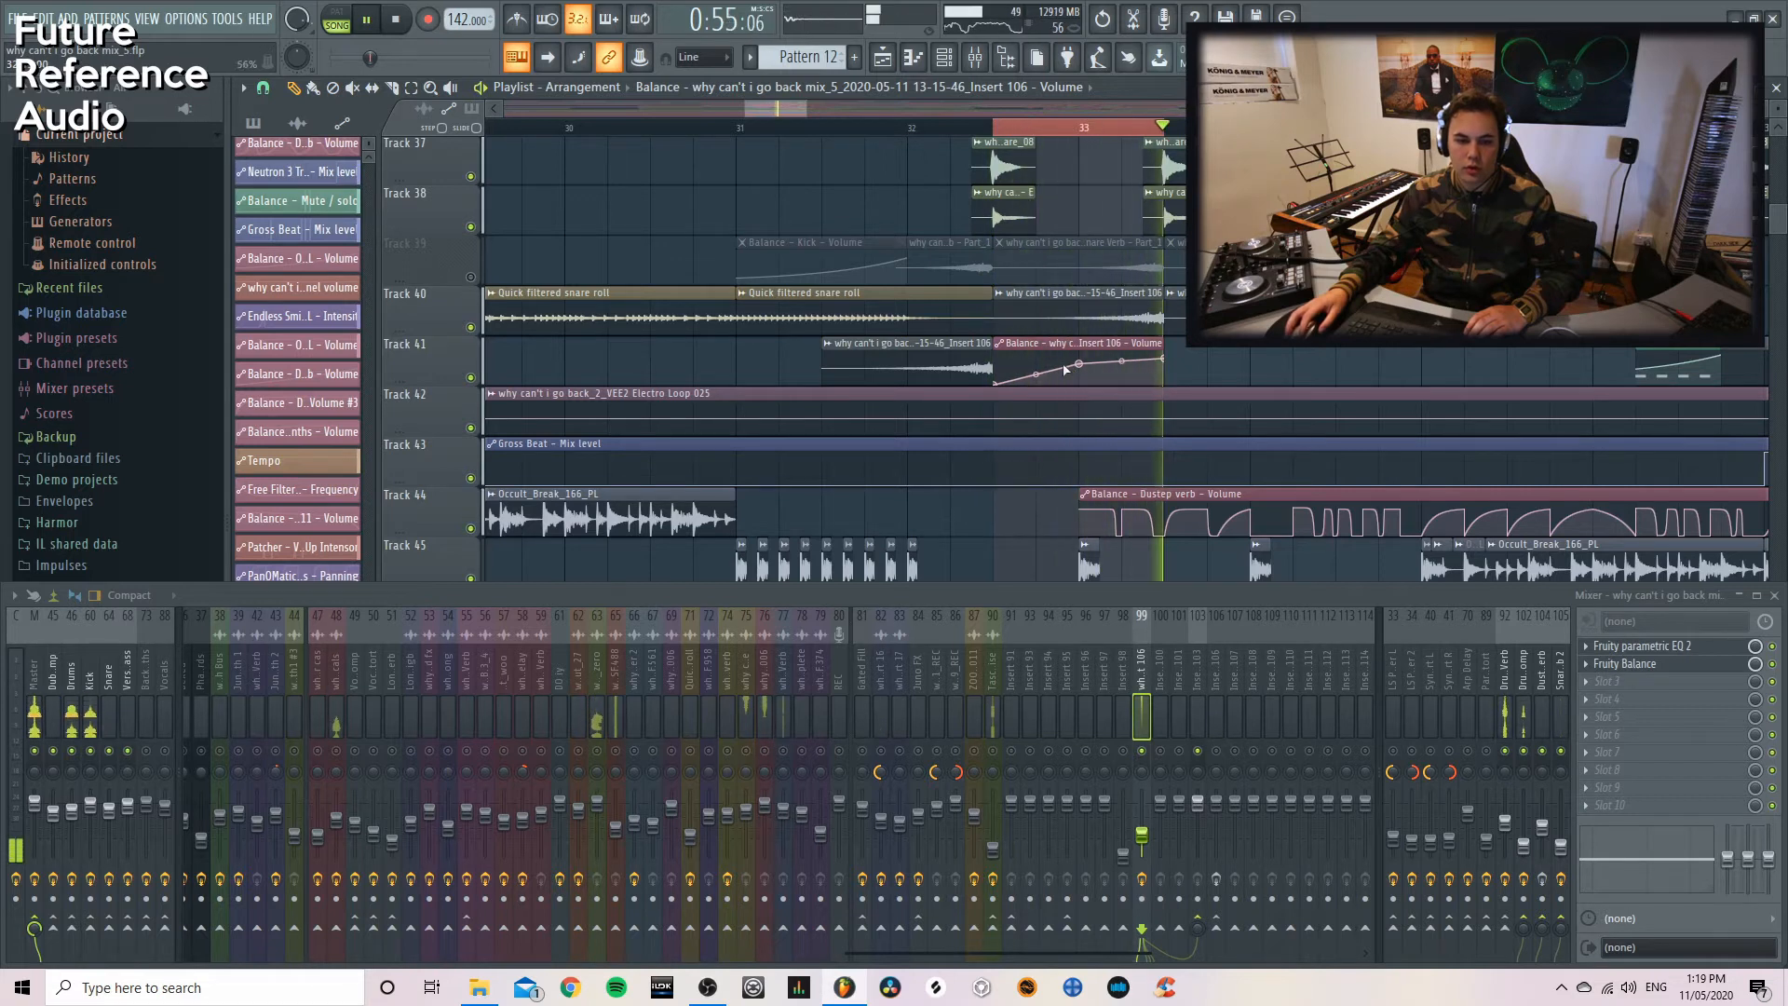
key("space")
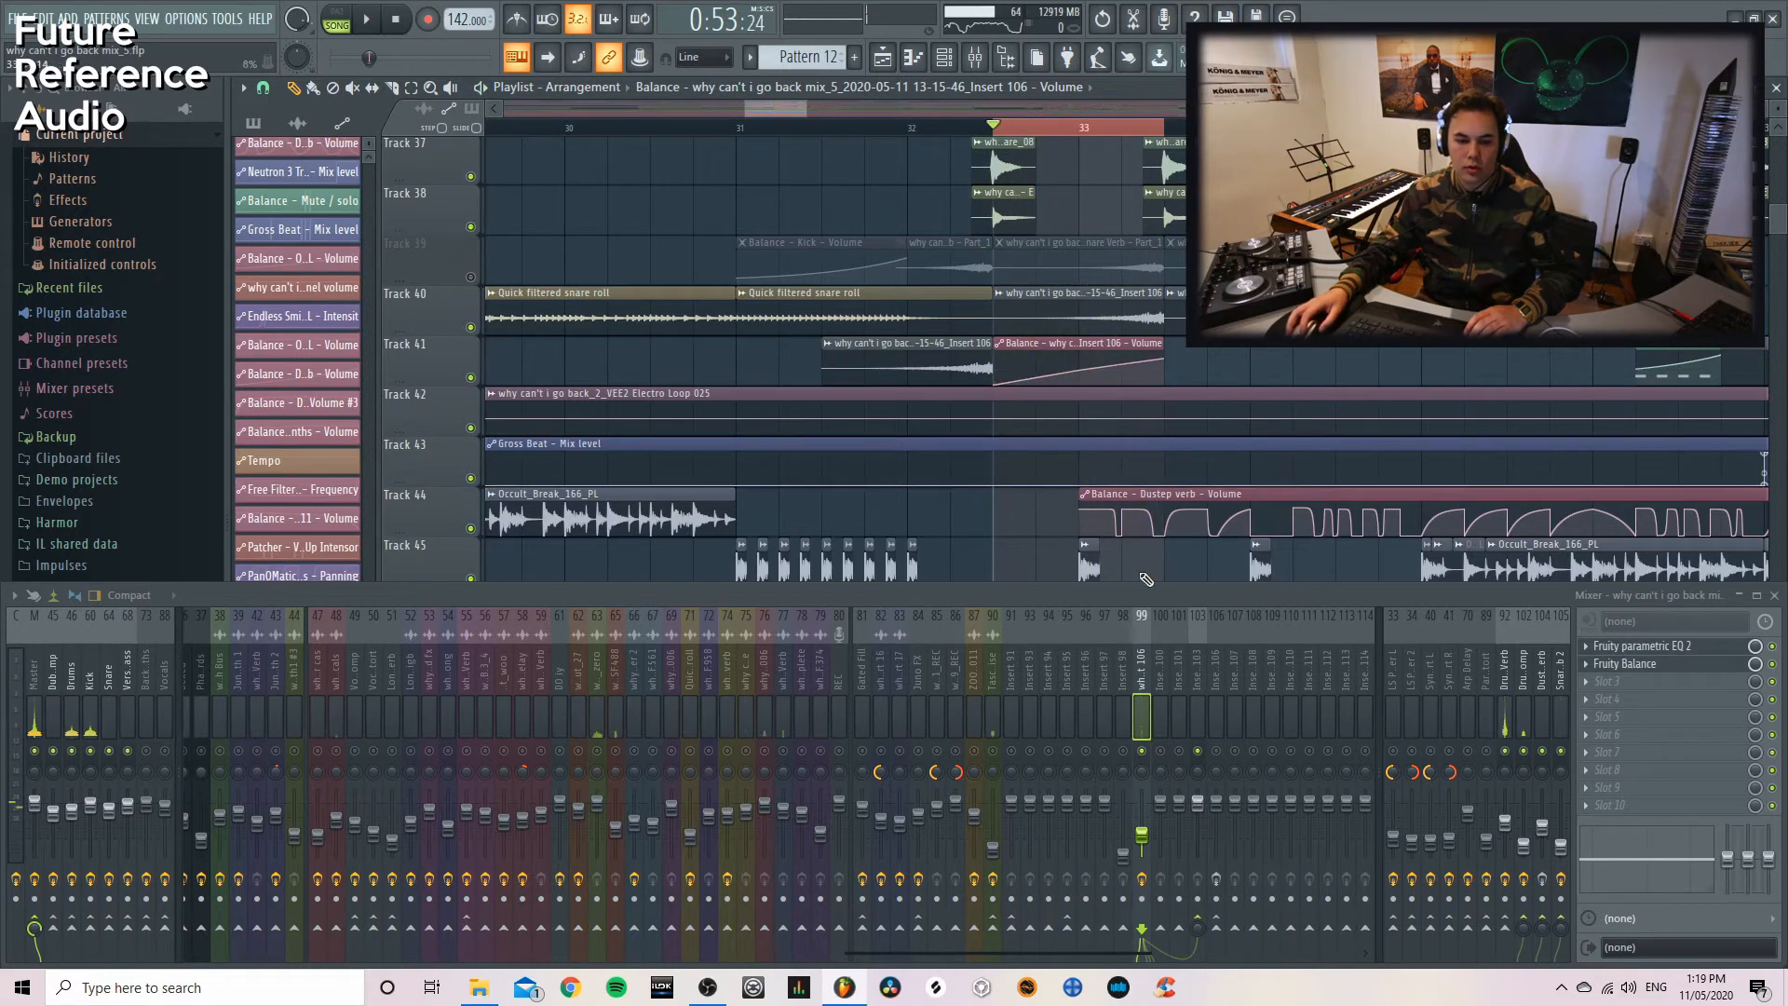
Repeat the volume ramp on track 41 under the next reversed clip, and play the section with only the drum mixer tracks active
key("space")
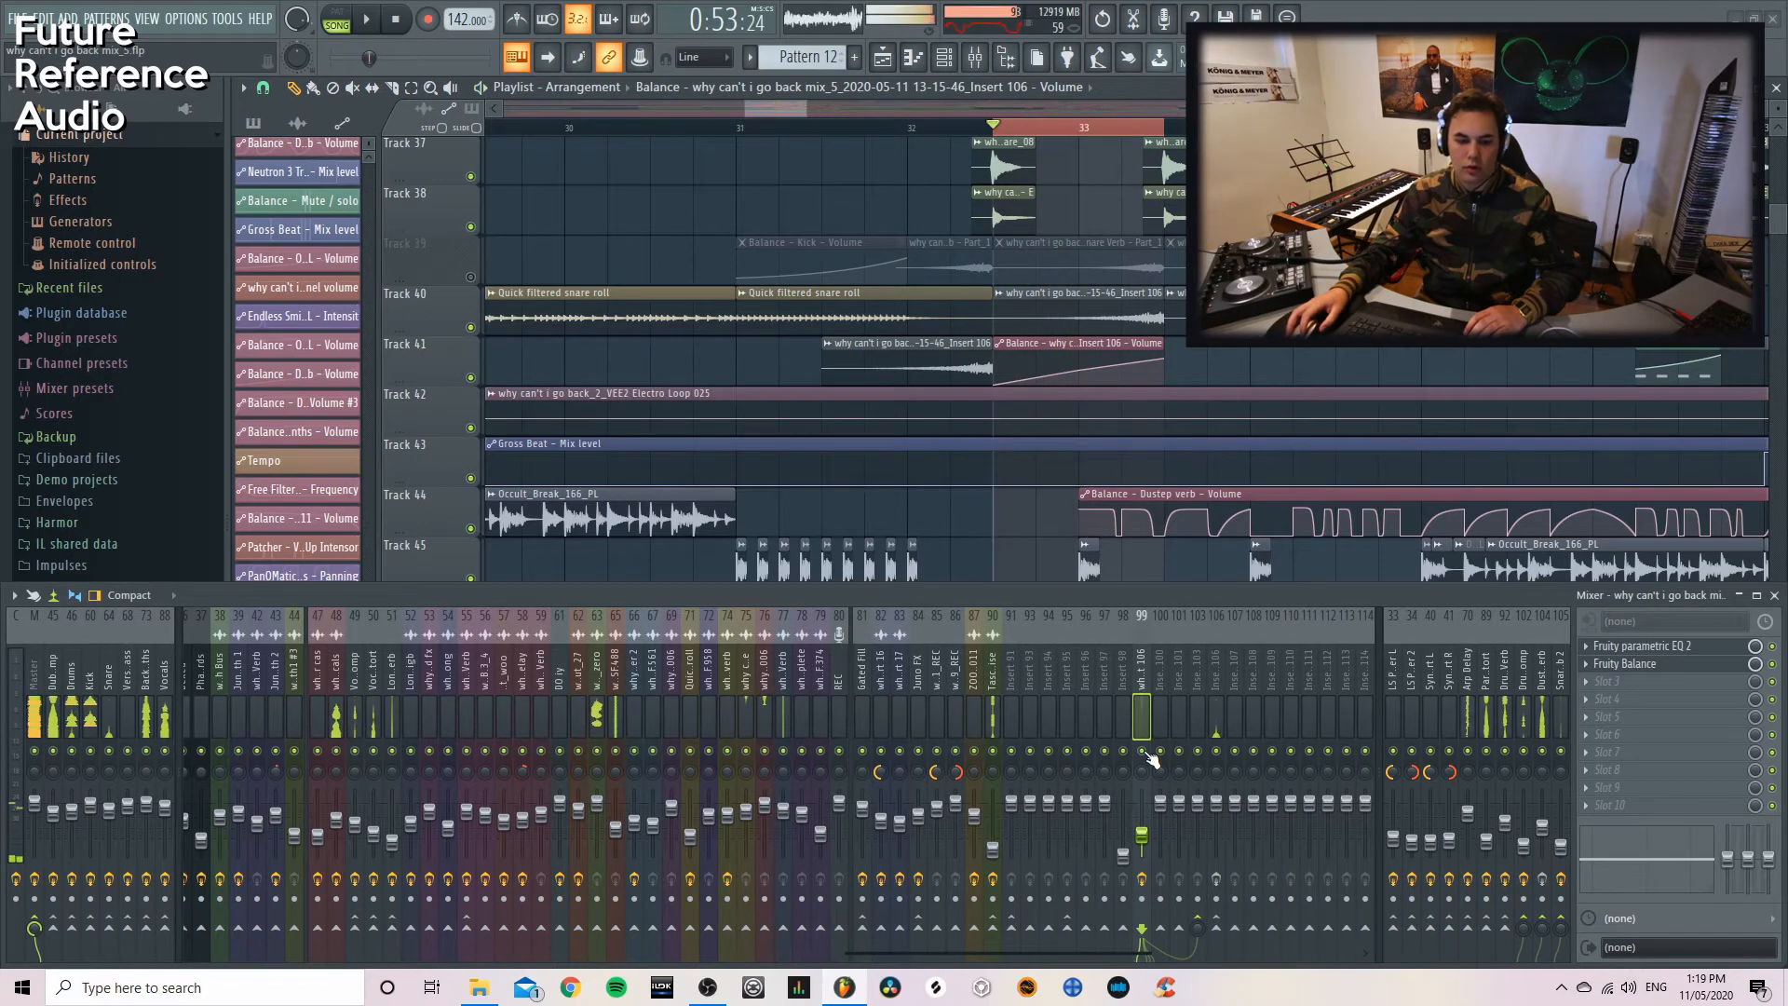
key("space")
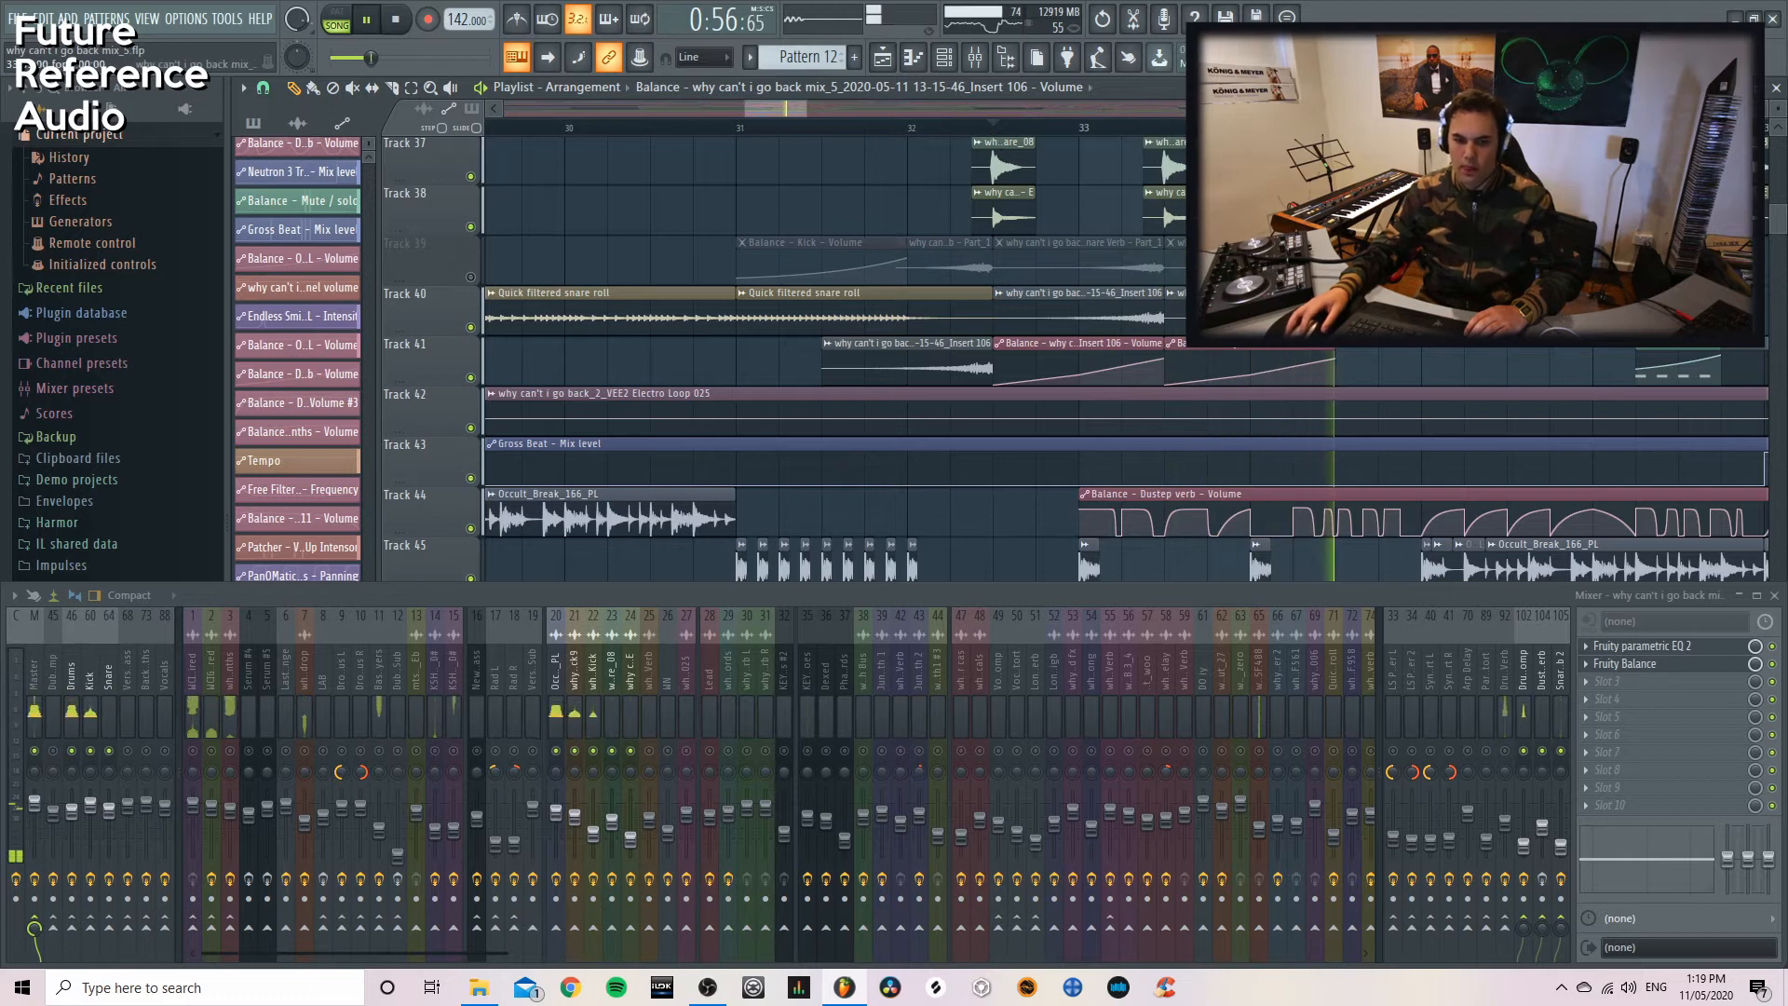
key("space")
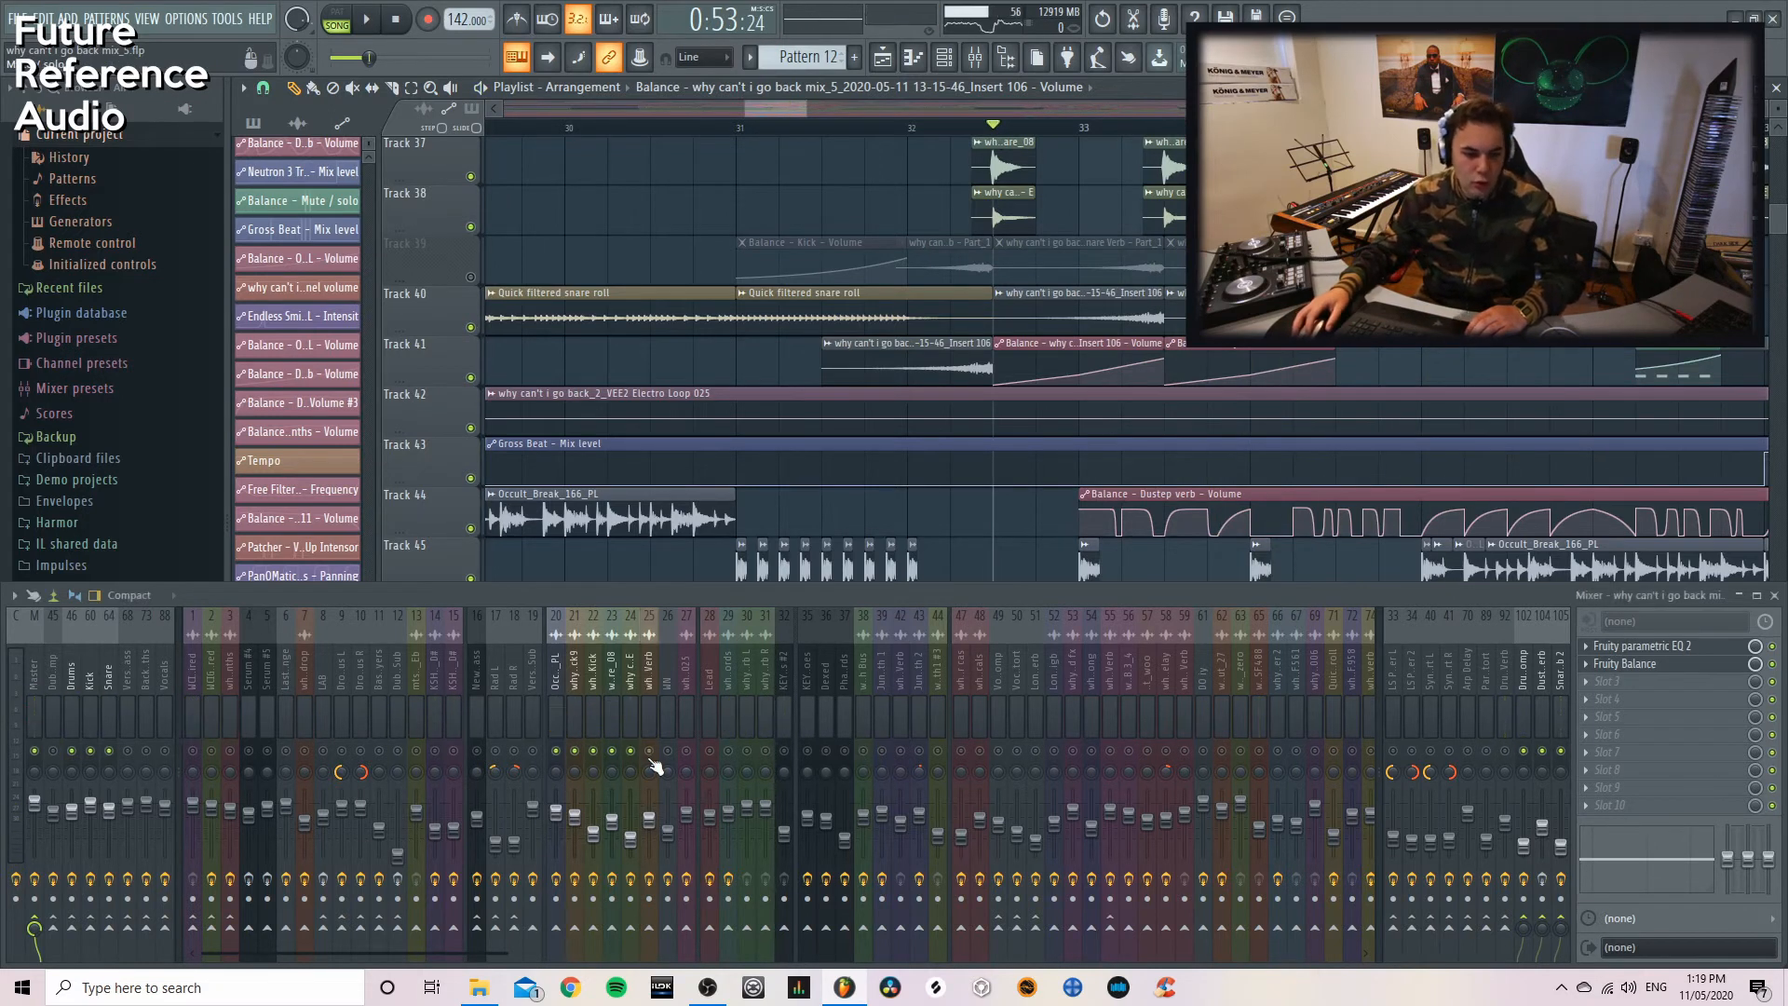
Play the full mix from mid-bar 32 and toggle the mute of mixer track 106
key("space")
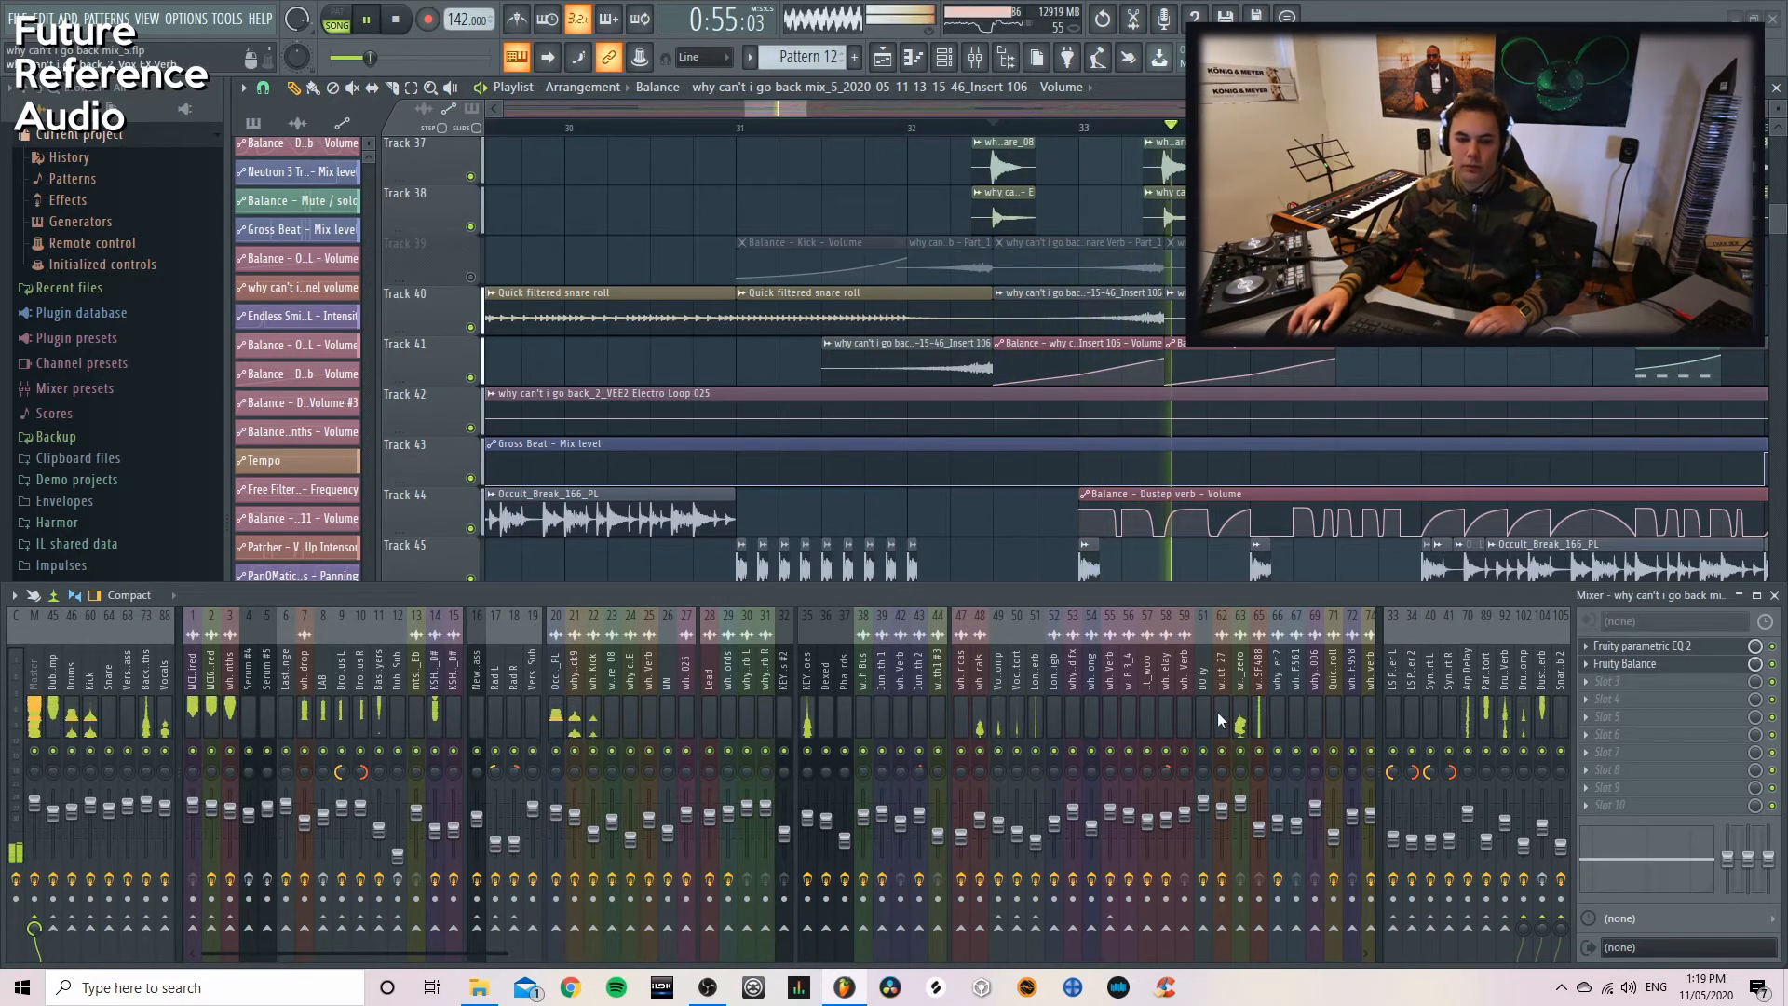
left_click_drag(508, 953, 1103, 927)
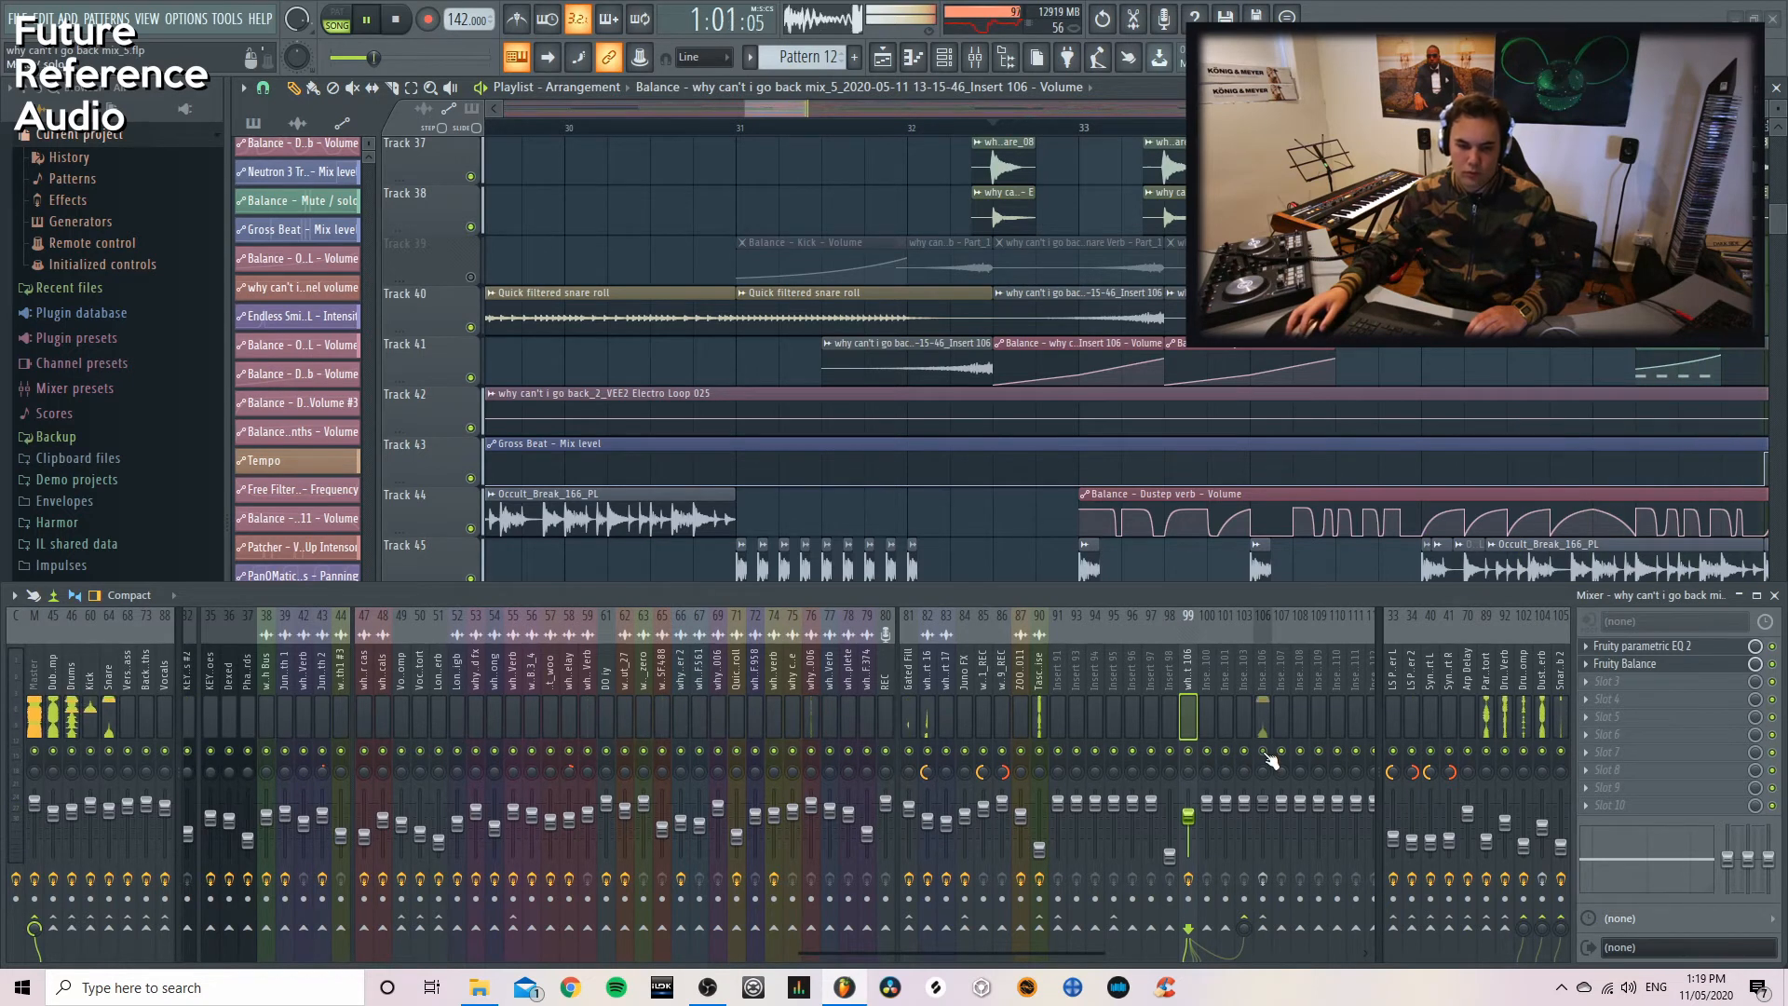
left_click(1263, 752)
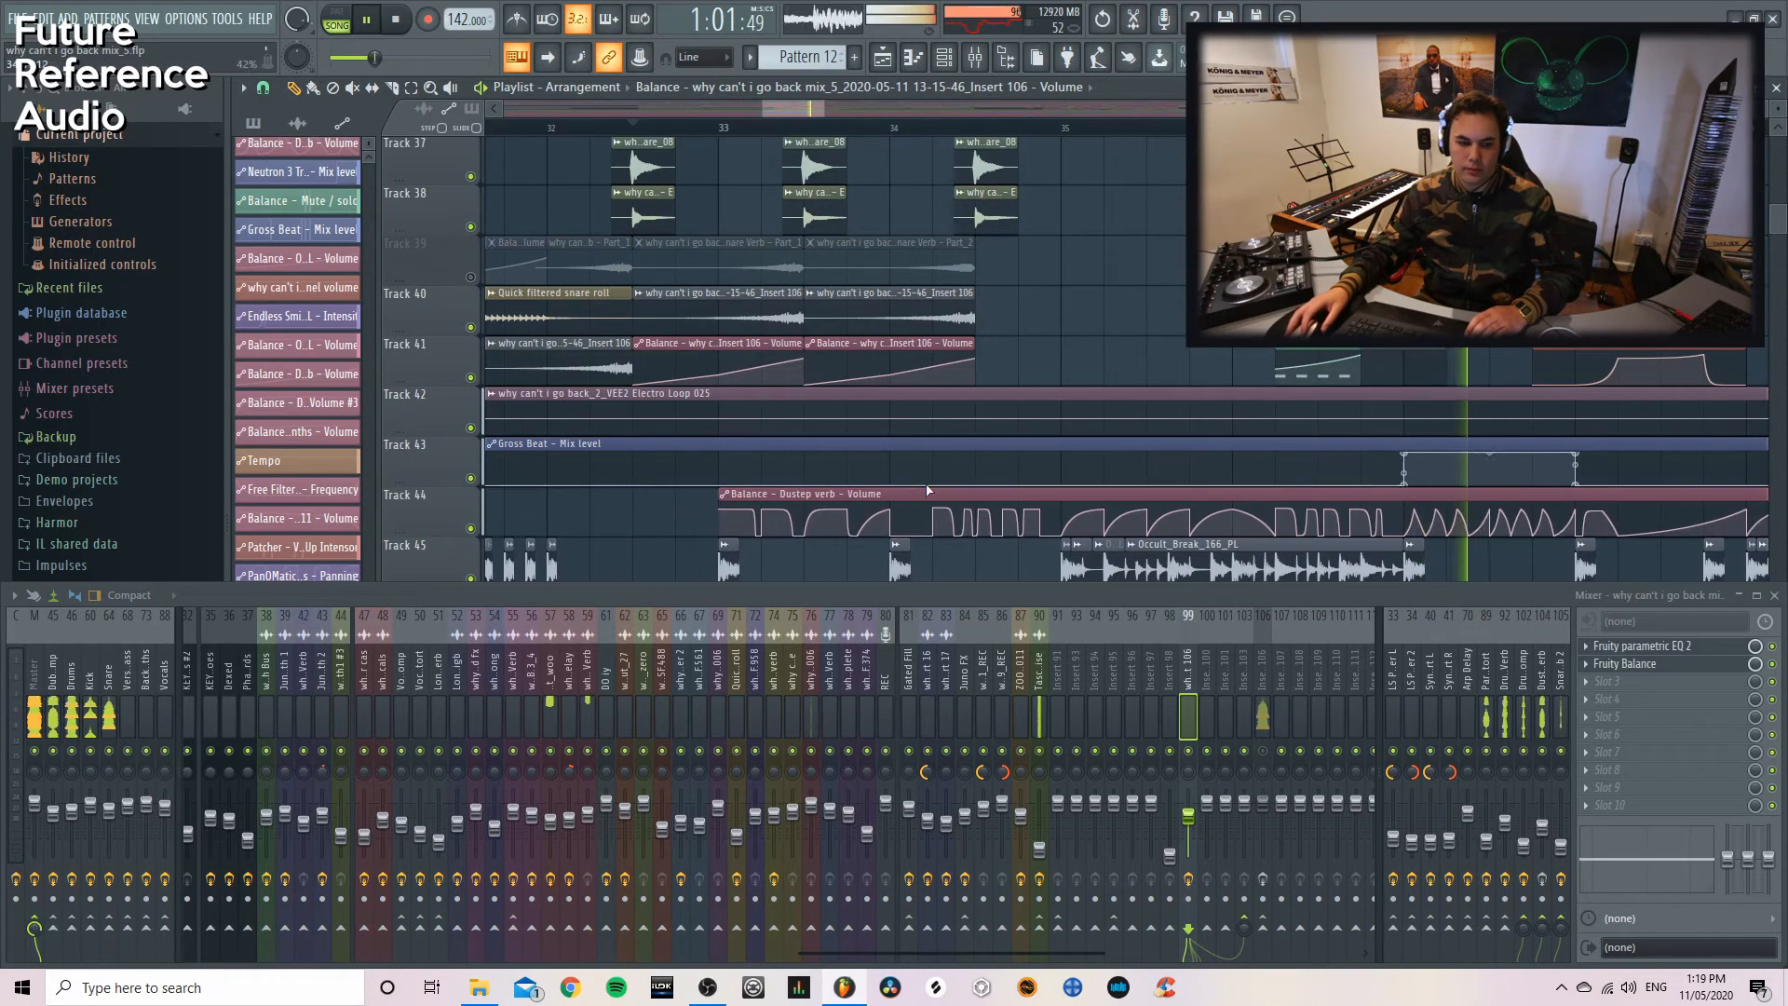
Play the chopped reverse reverb on track 39 from bar 36, both with that track soloed and with the other tracks active
key("space")
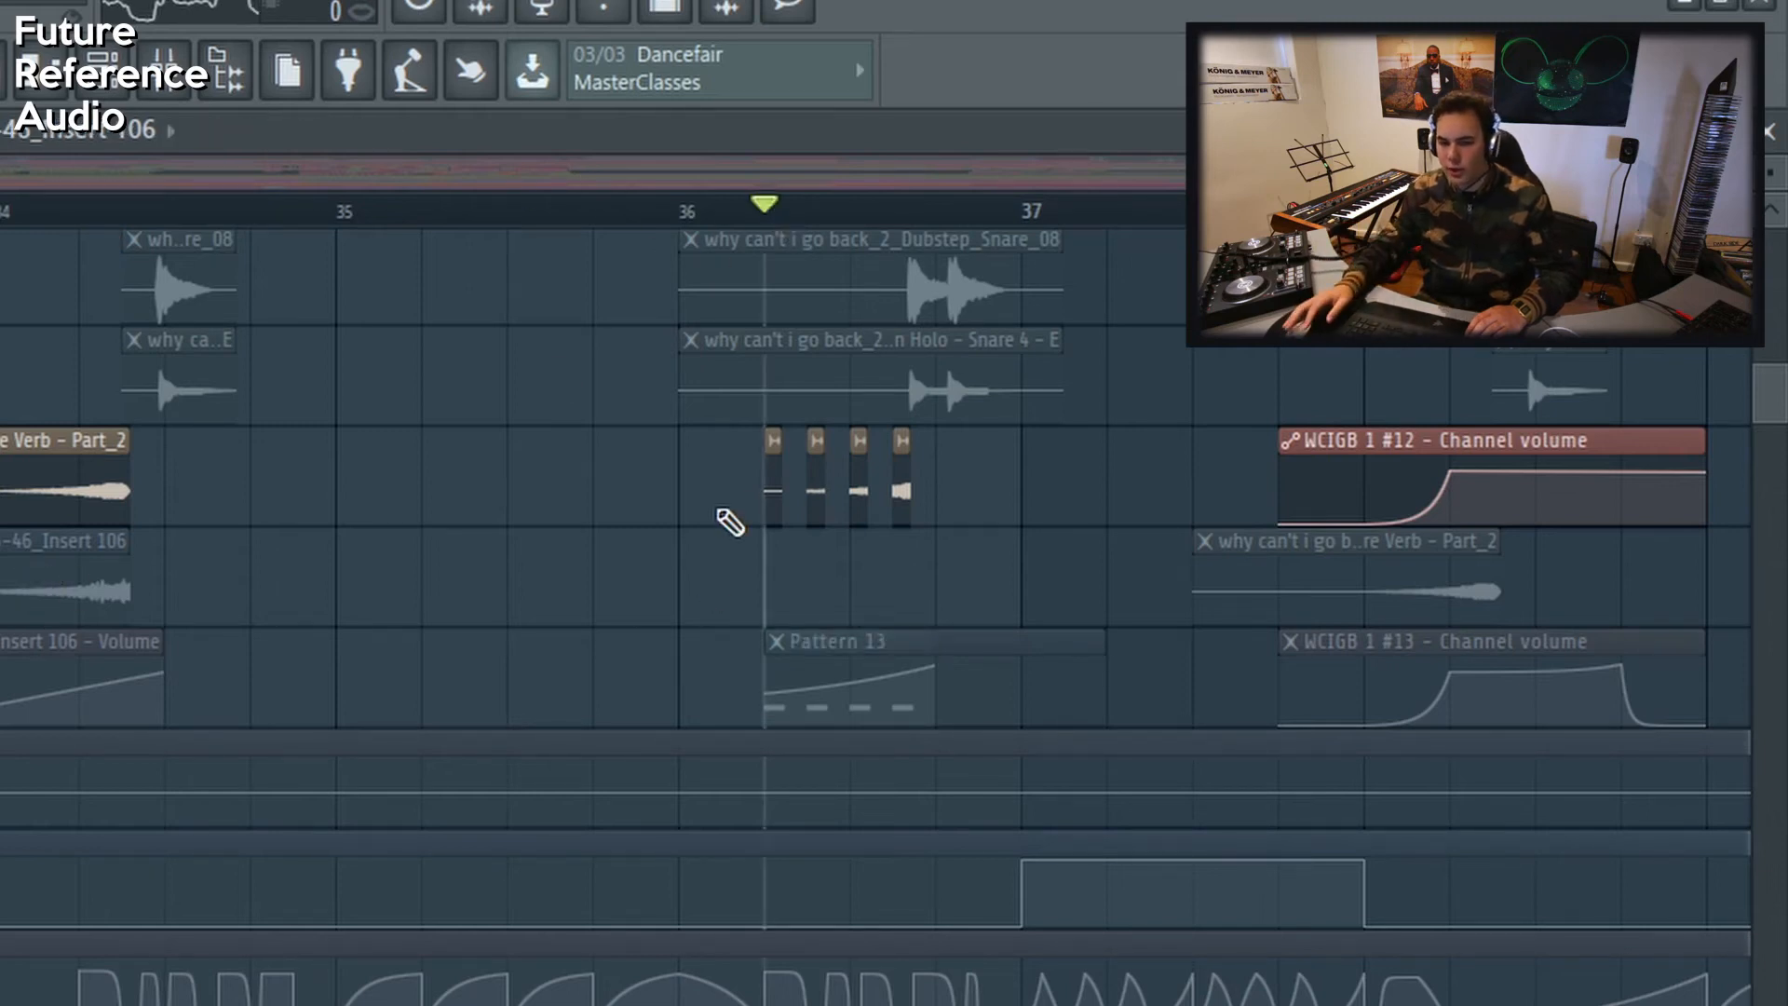
key("space")
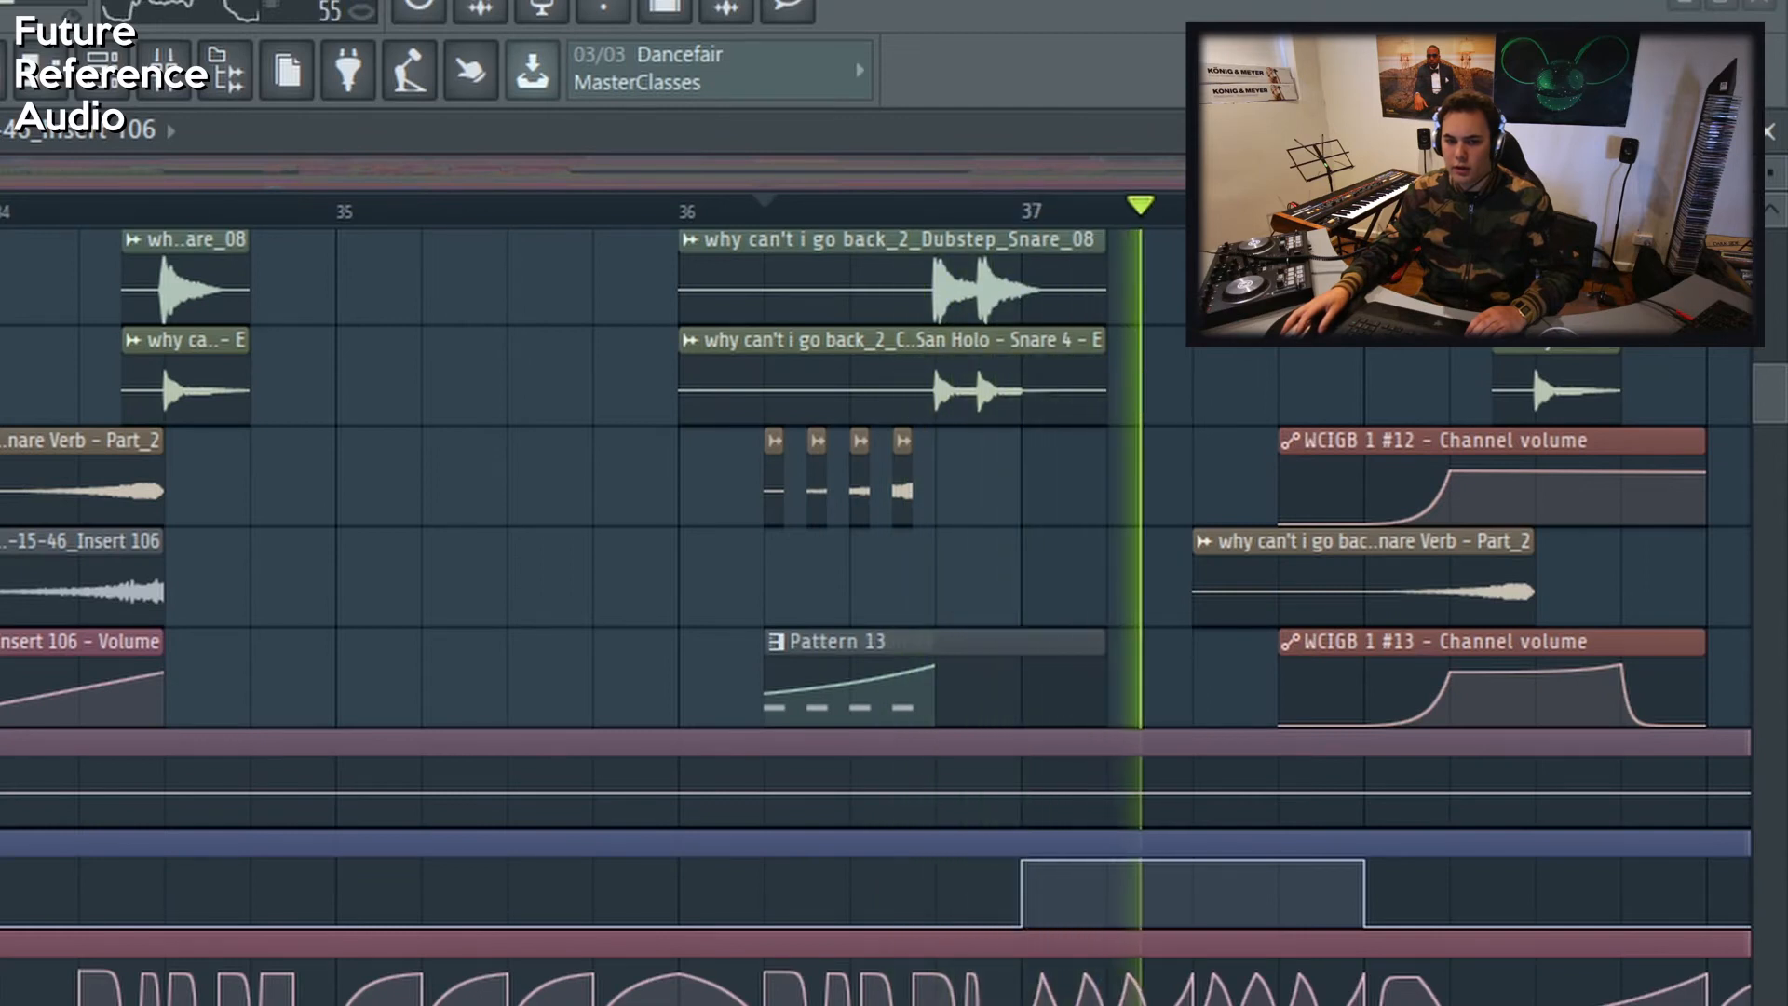
key("space")
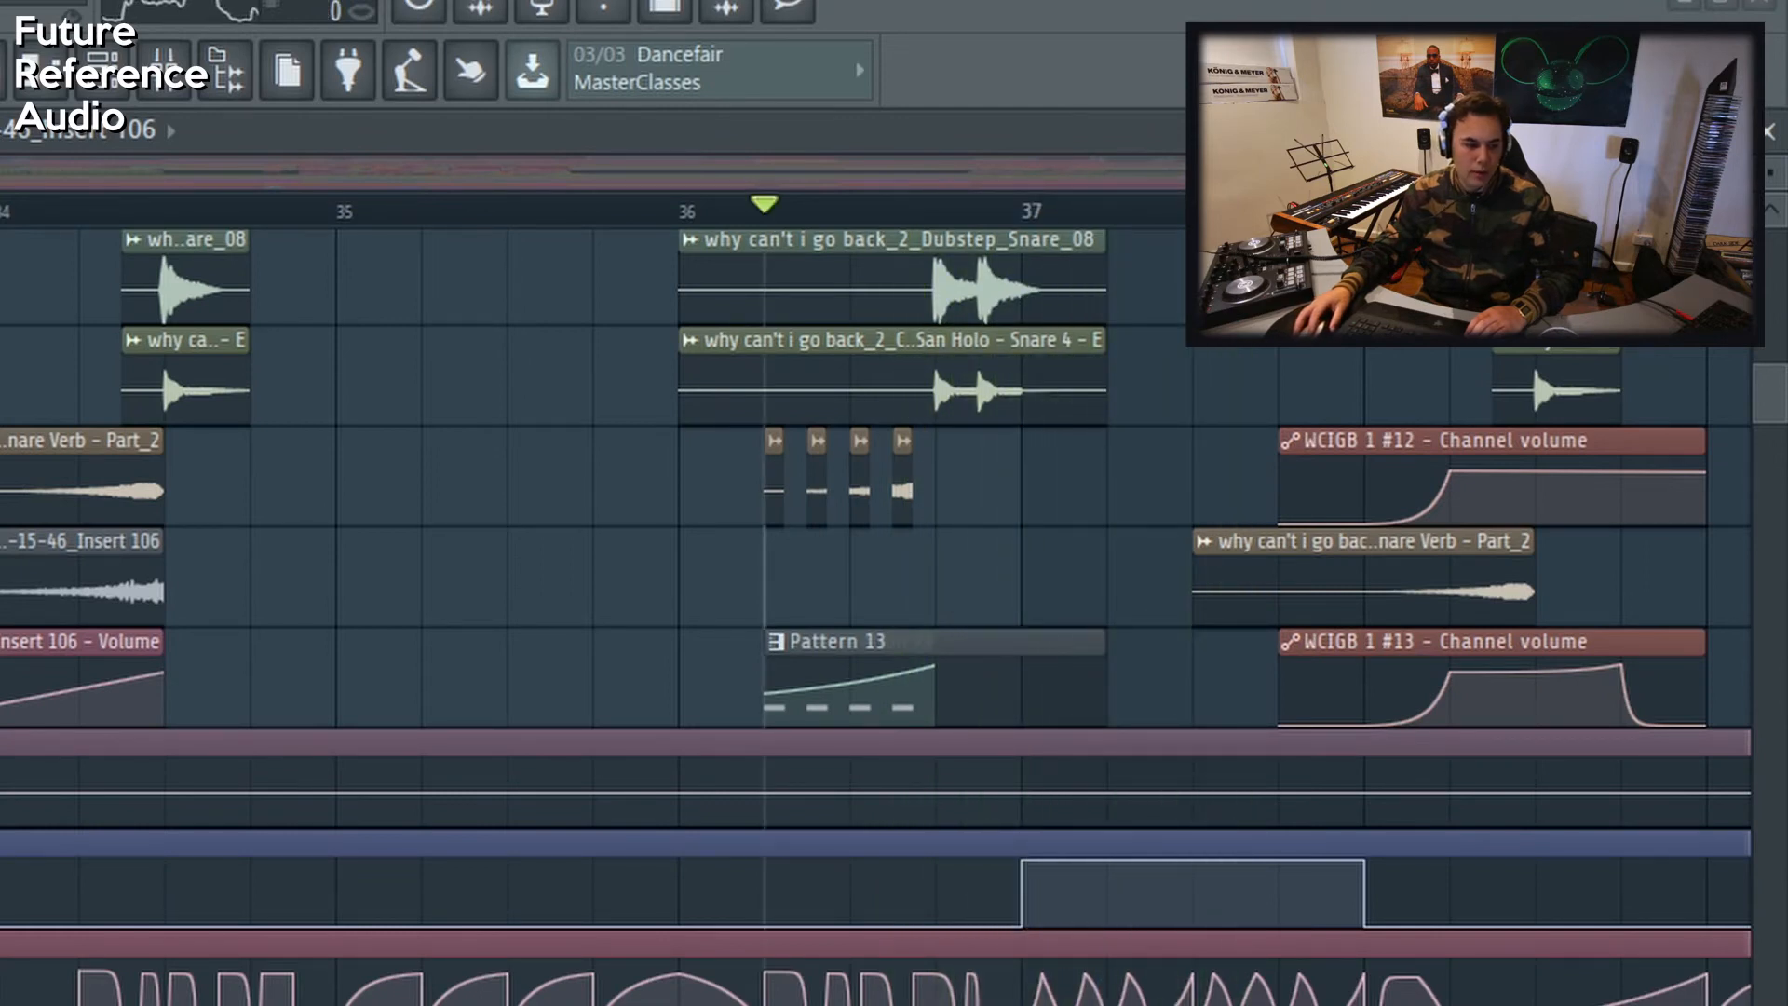
key("space")
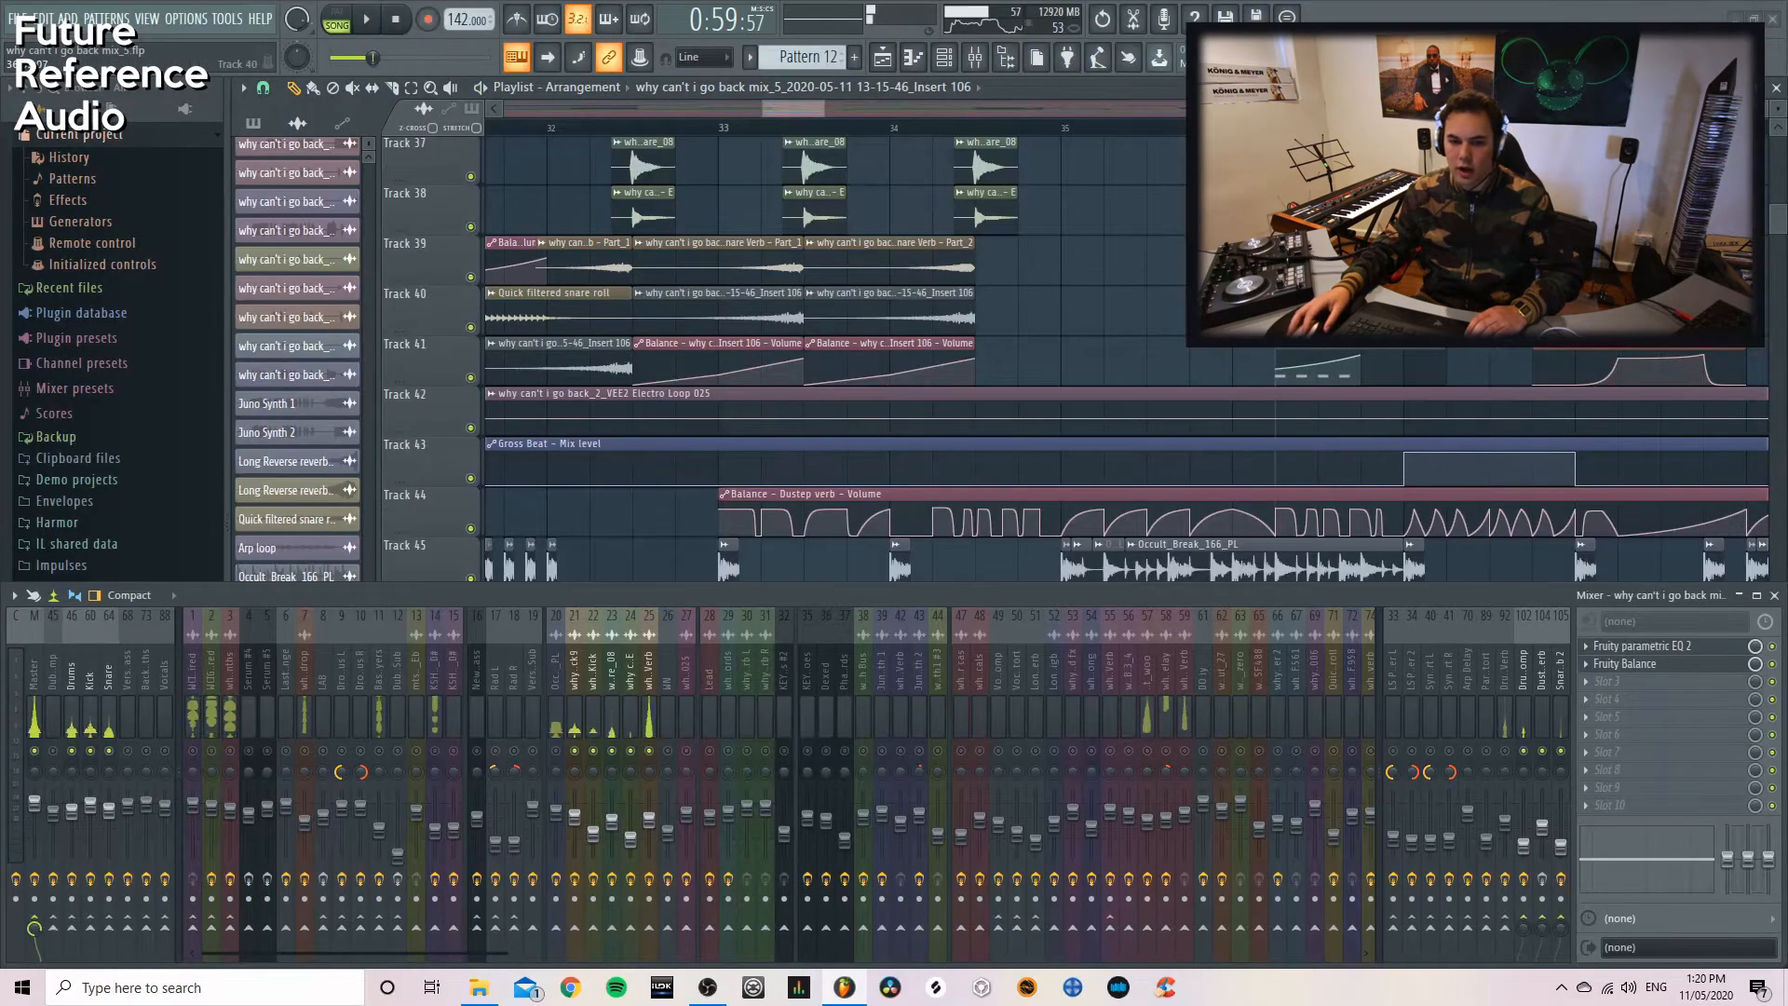
Add mixer track 26 to the soloed drum tracks and play the bar 36 snare fill again
left_click_drag(488, 958, 982, 801)
left_click_drag(1137, 792, 600, 773)
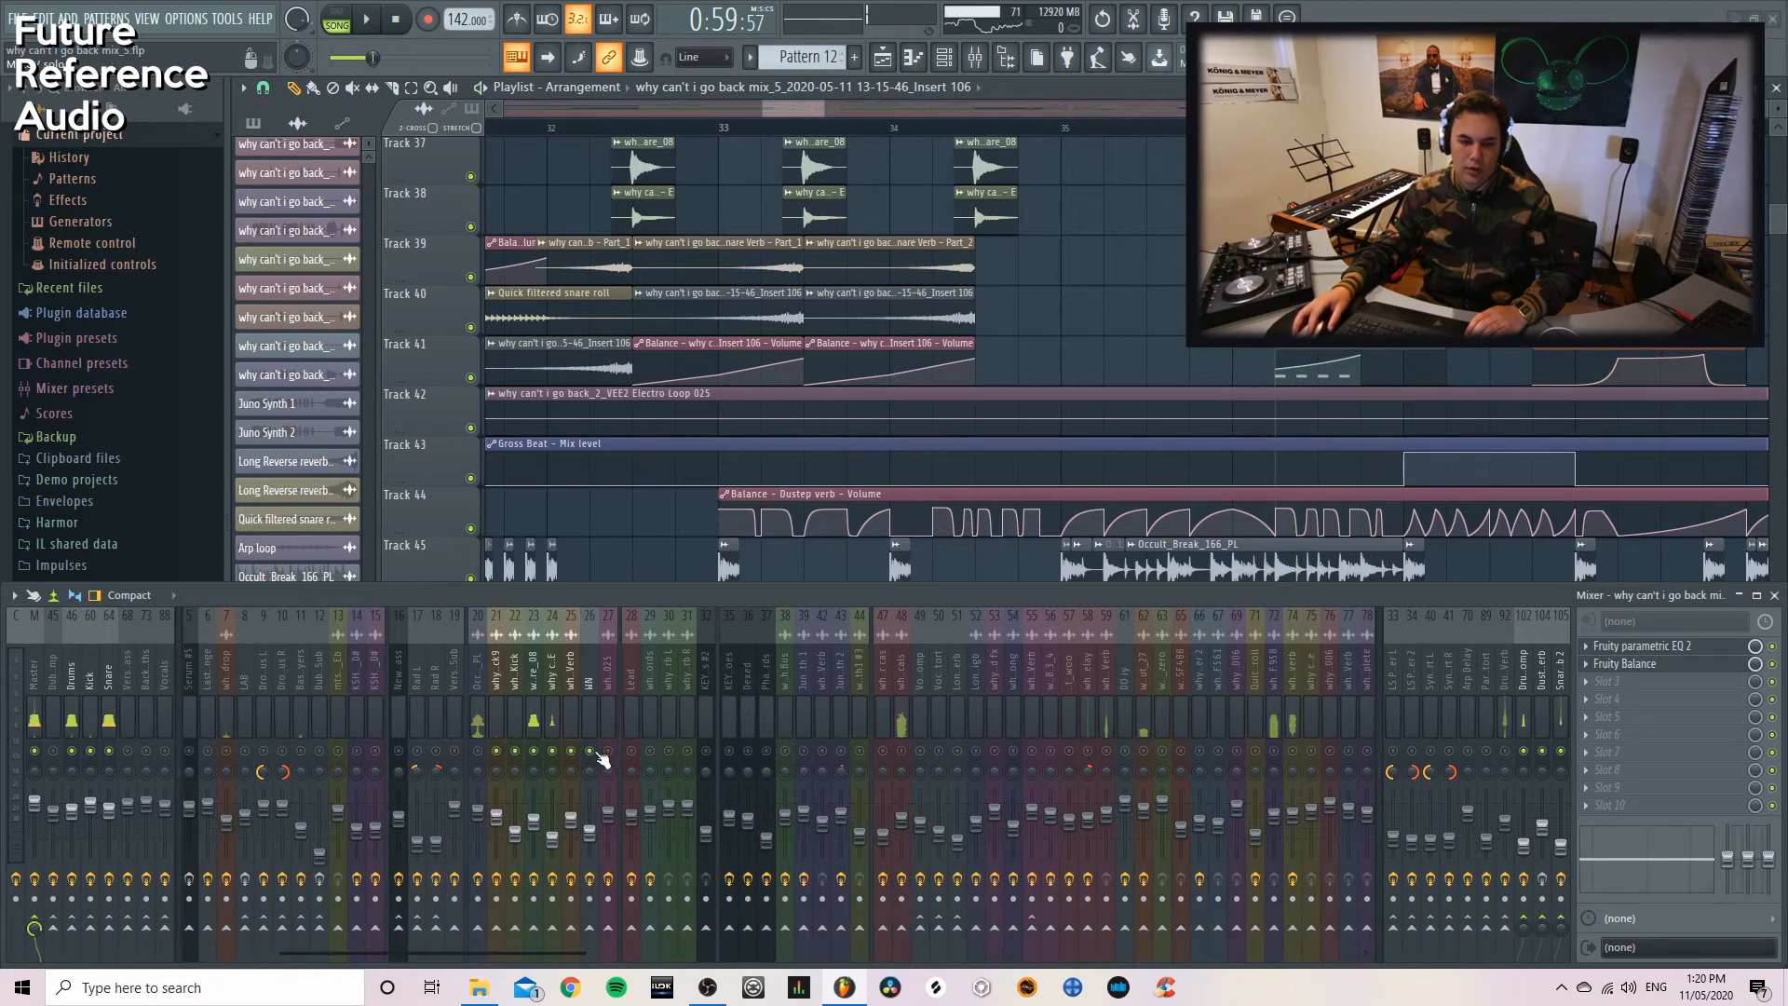
key("space")
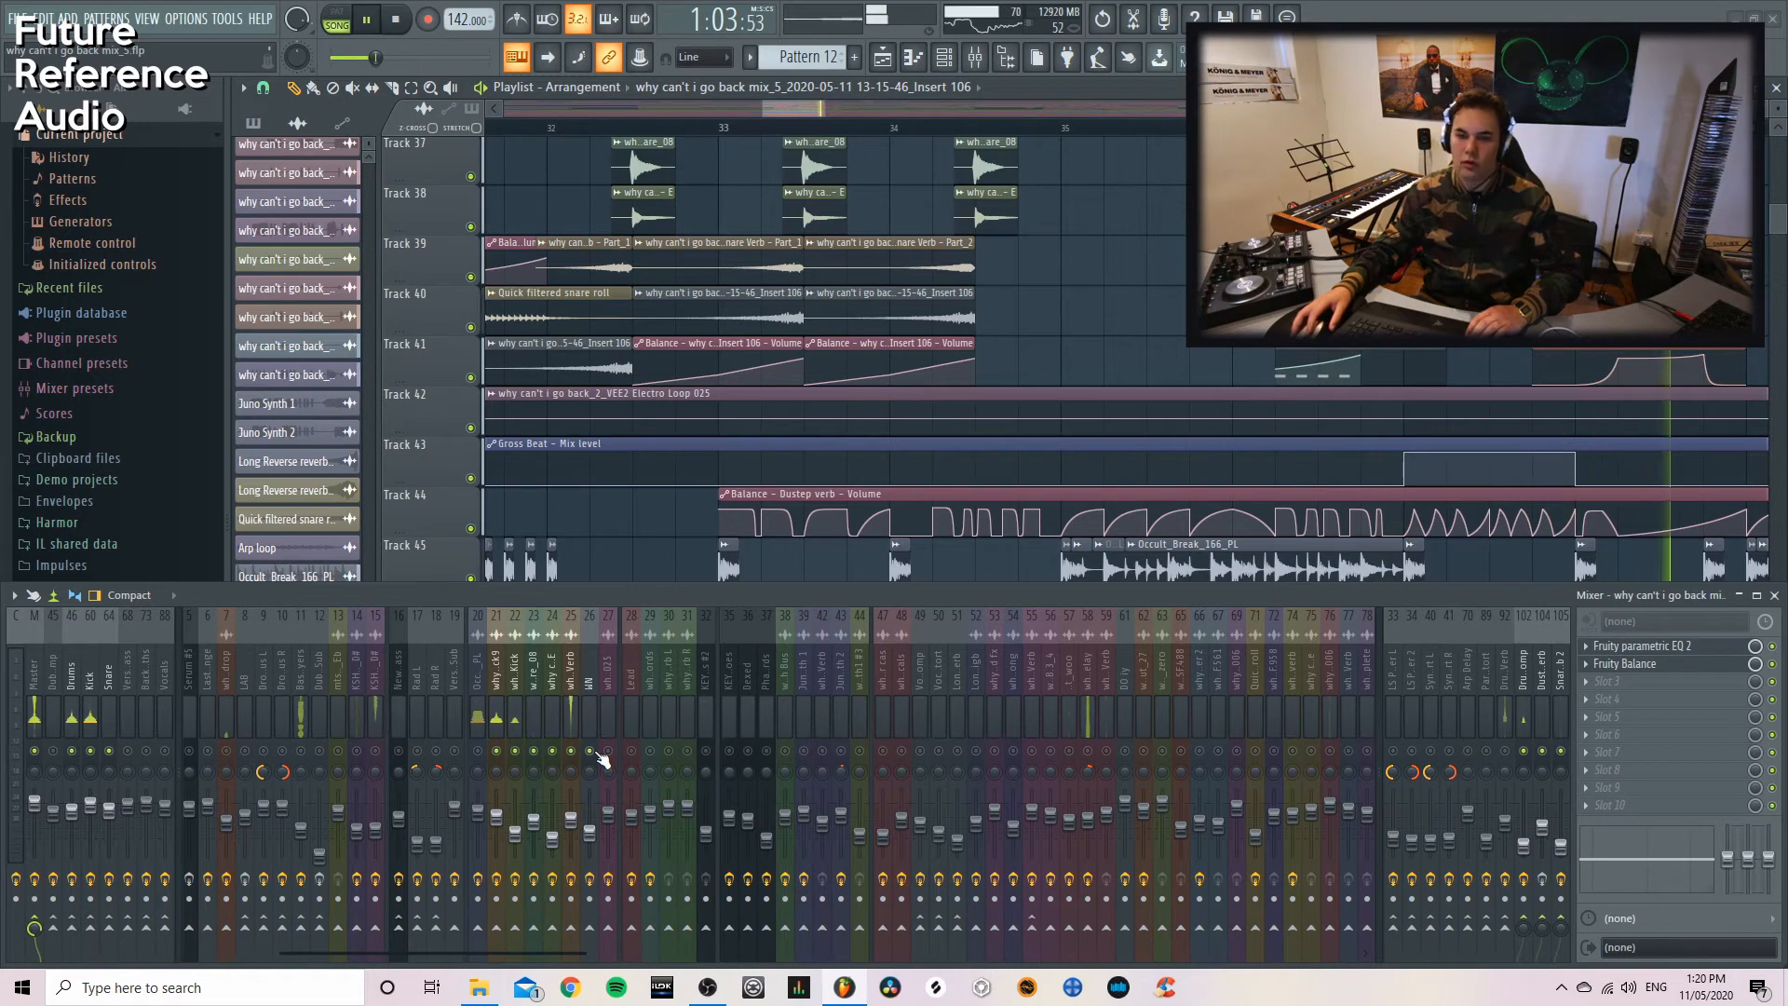
key("space")
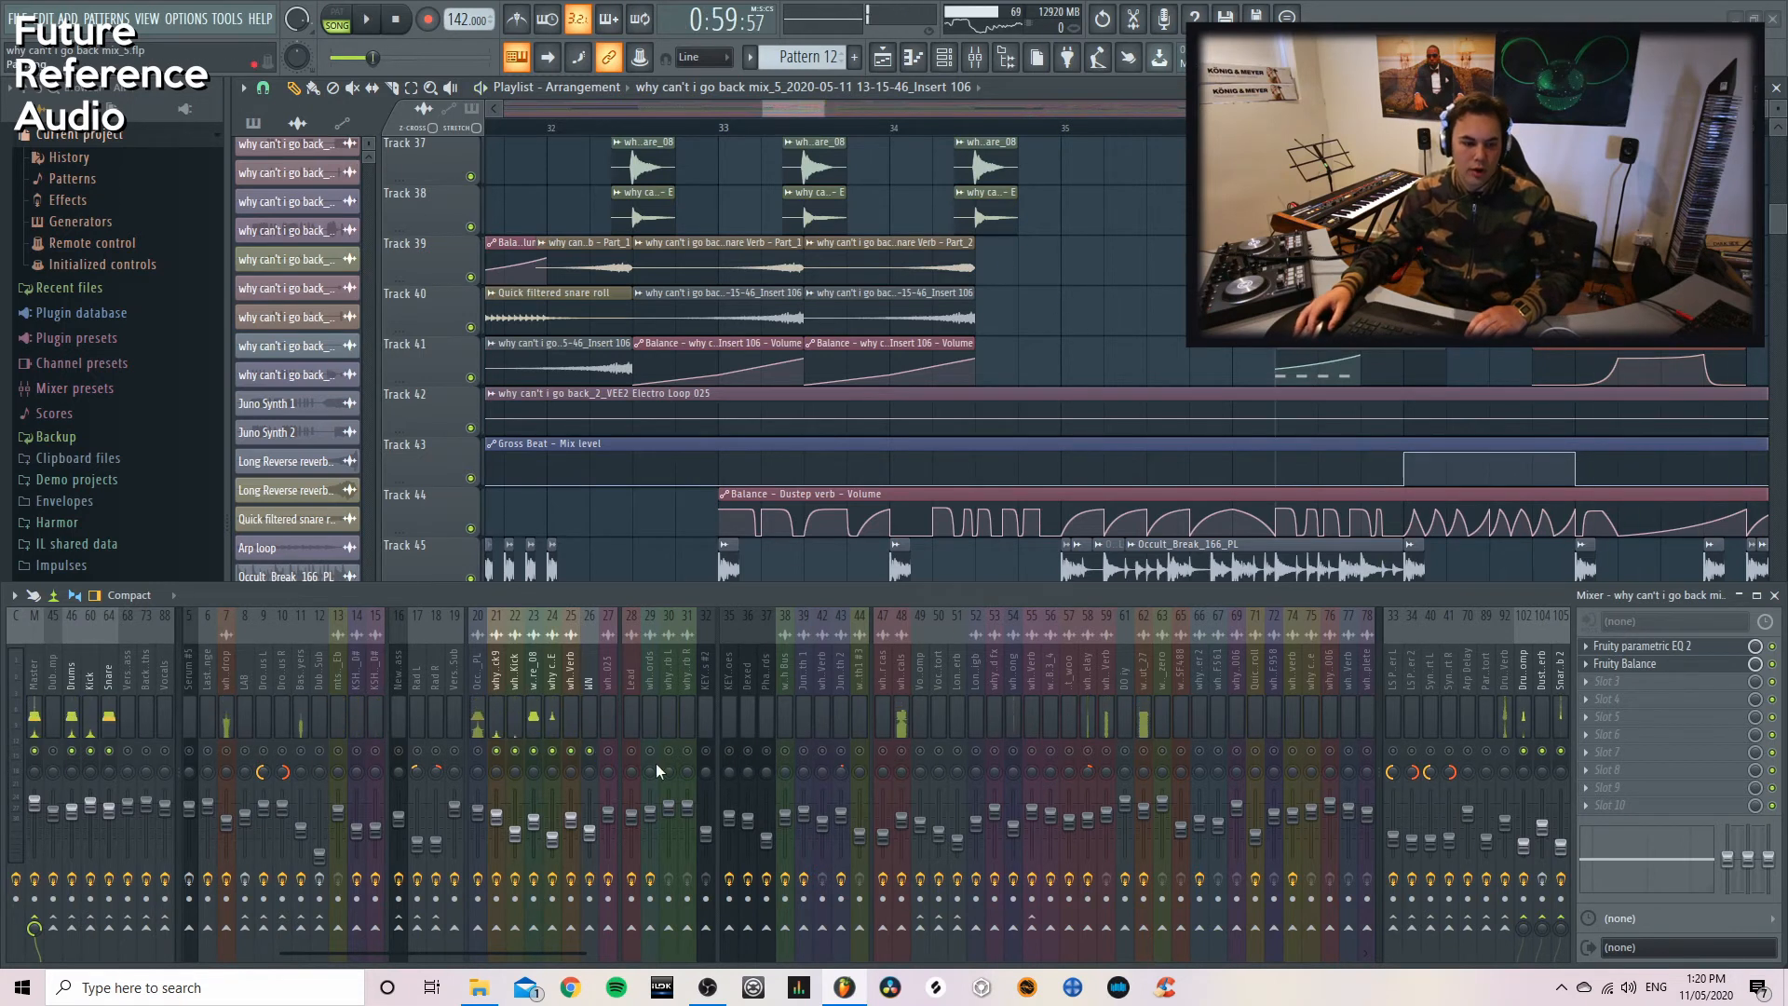
Locate the Long Reverse reverb tail clip on track 15 and play it from bar 12 into the vocals, with the full mix and with the vocals soloed
mouse_move(821, 109)
left_mouse_down()
mouse_move(648, 116)
mouse_move(799, 110)
left_mouse_up()
double_click(1063, 244)
left_click(854, 272)
scroll(822, 212, "up", 20)
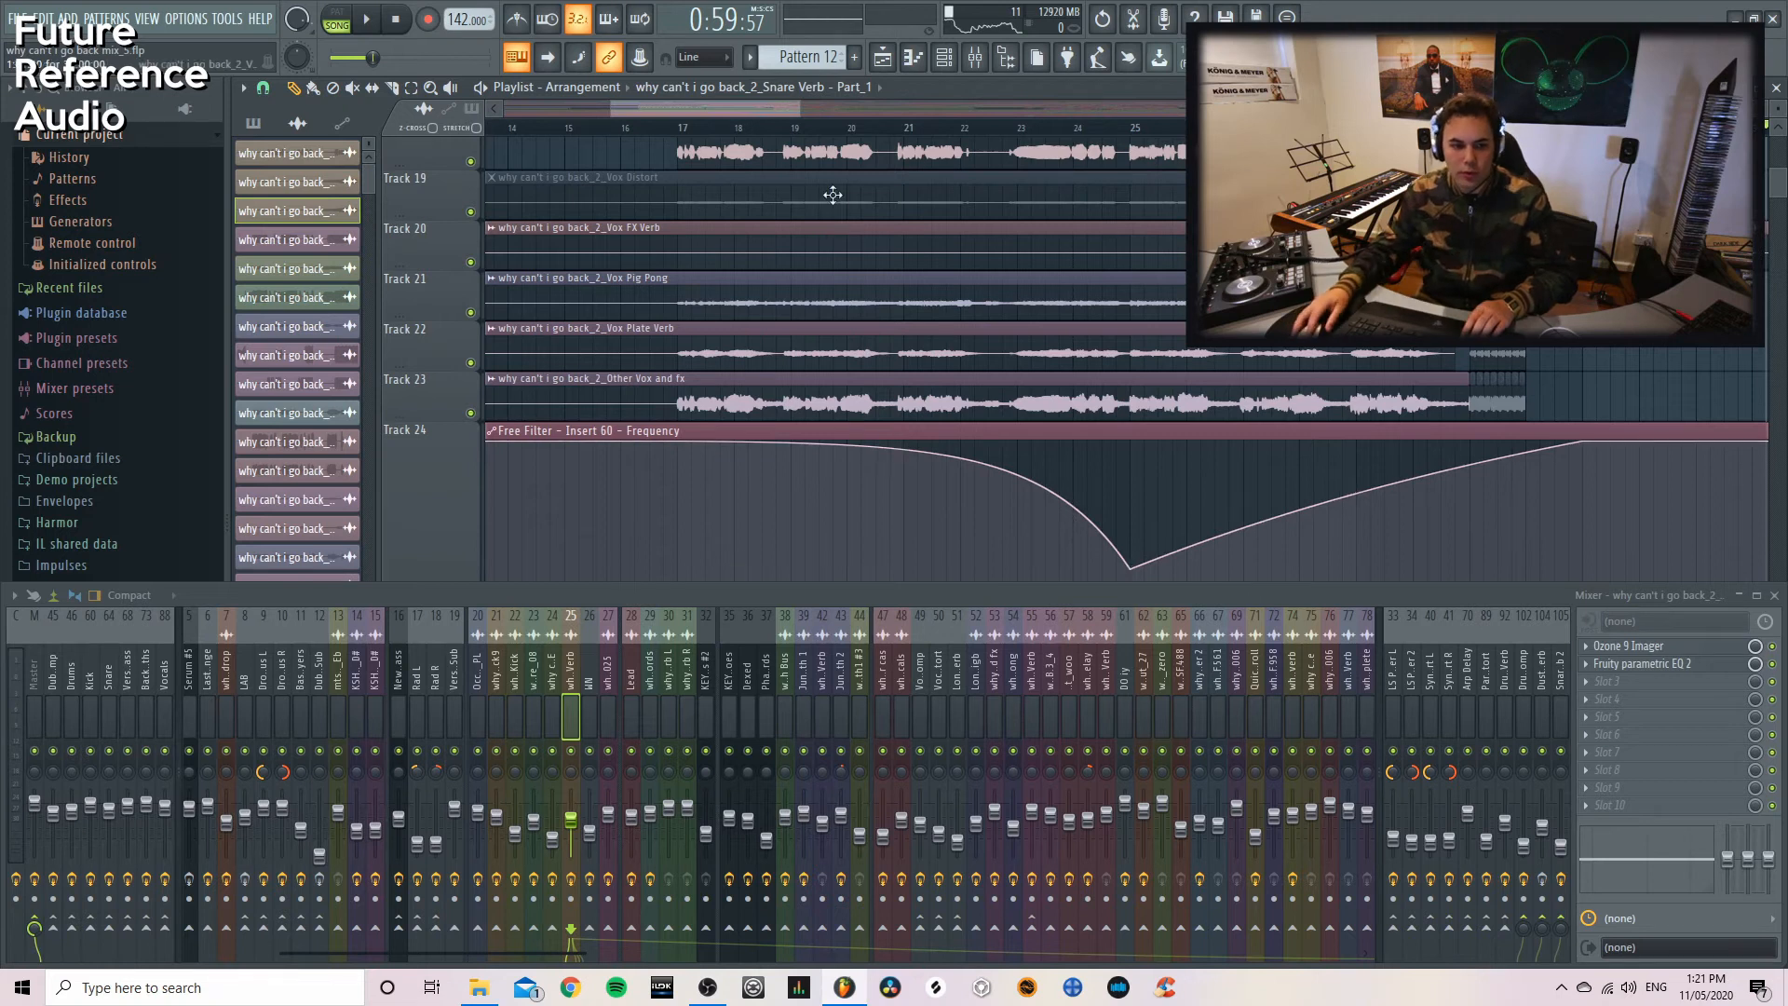
scroll(805, 252, "up", 4)
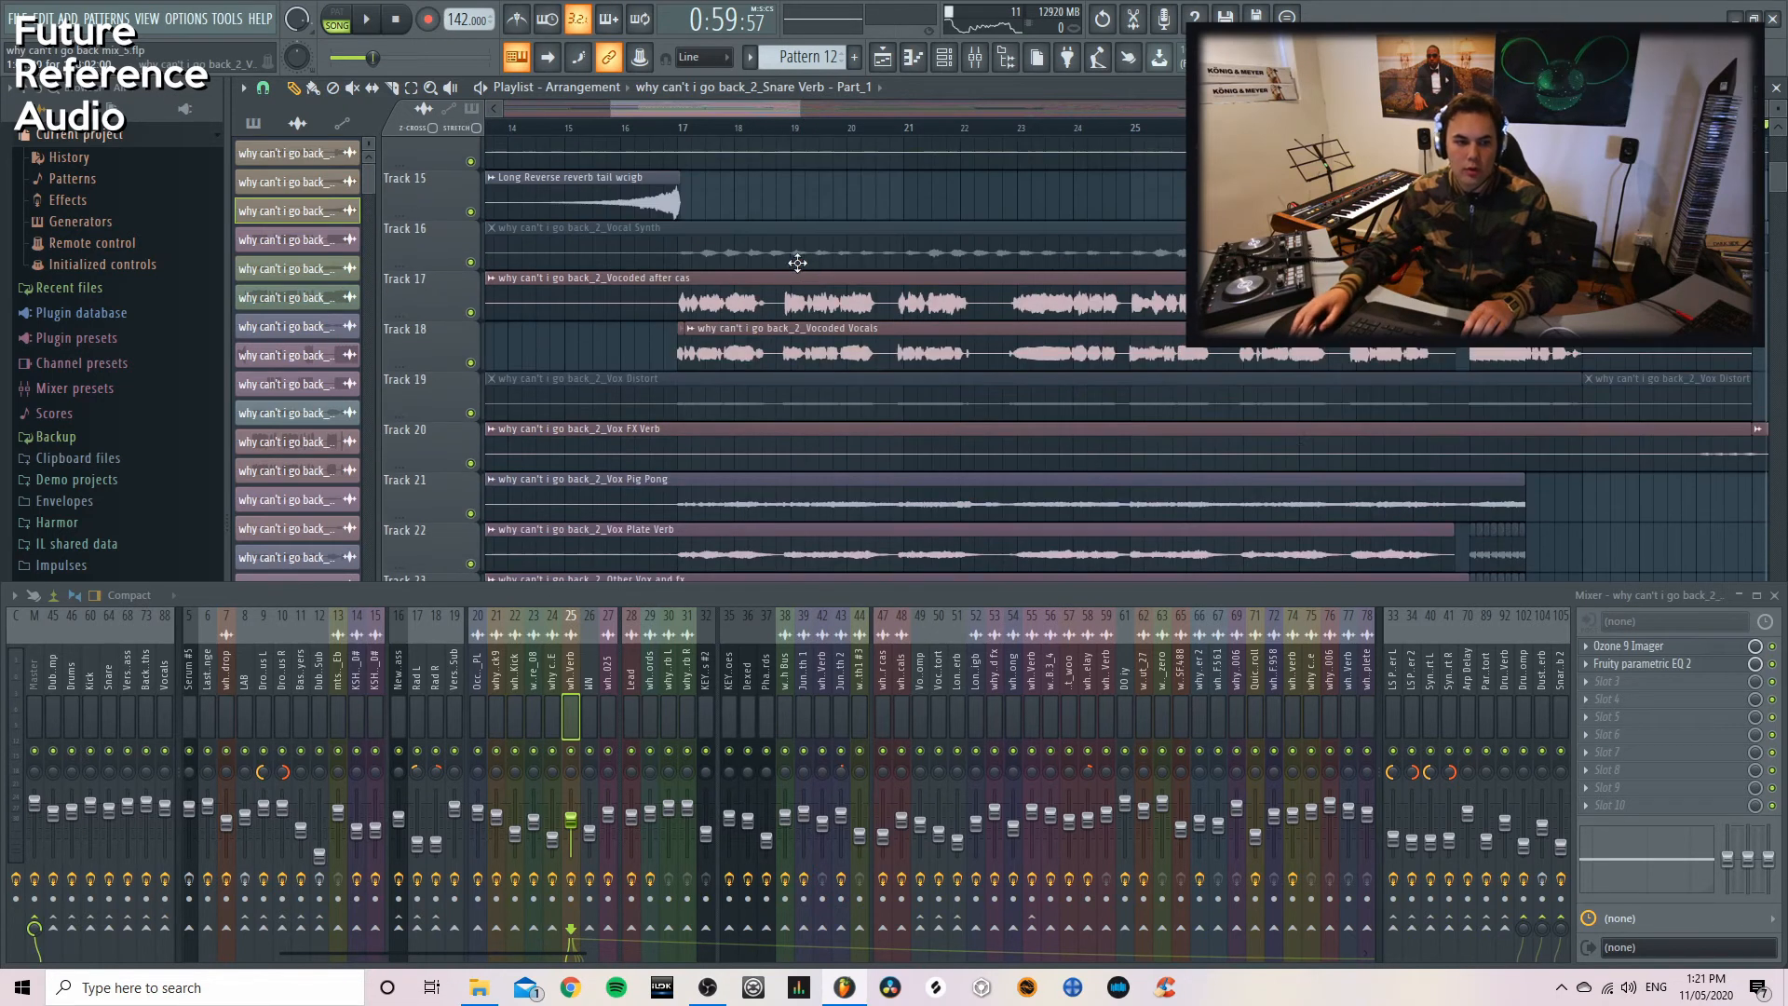
left_click_drag(805, 110, 643, 106)
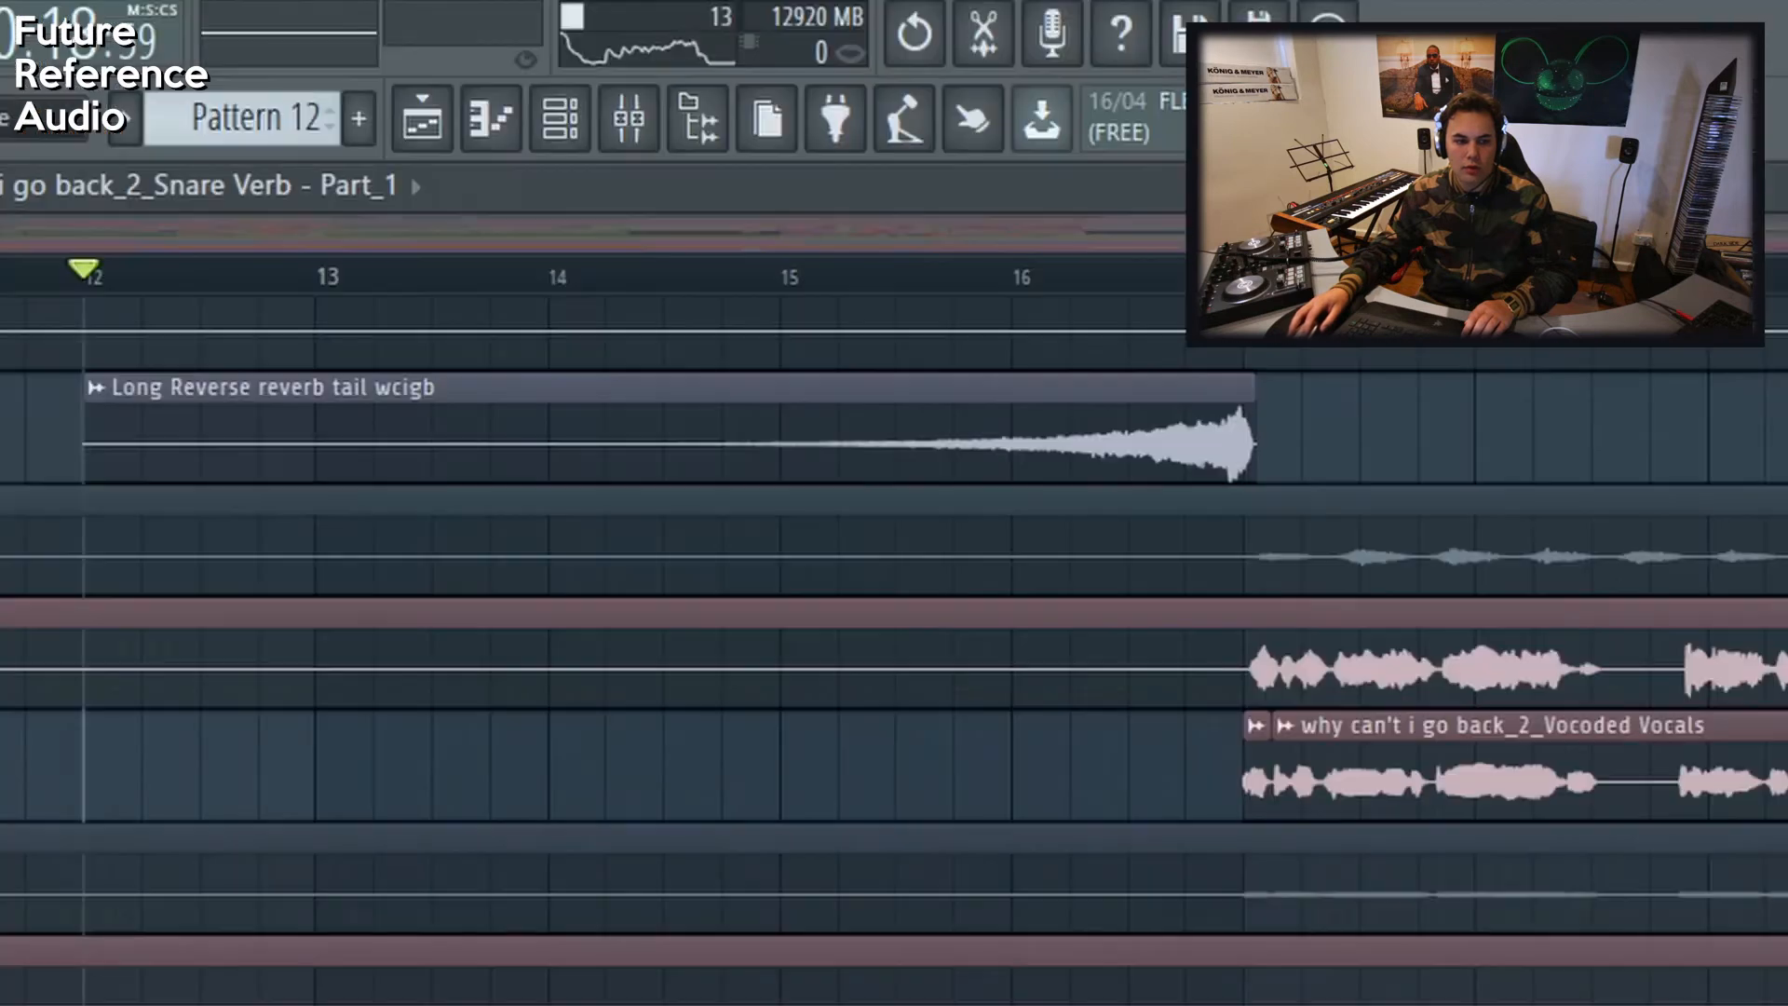
key("space")
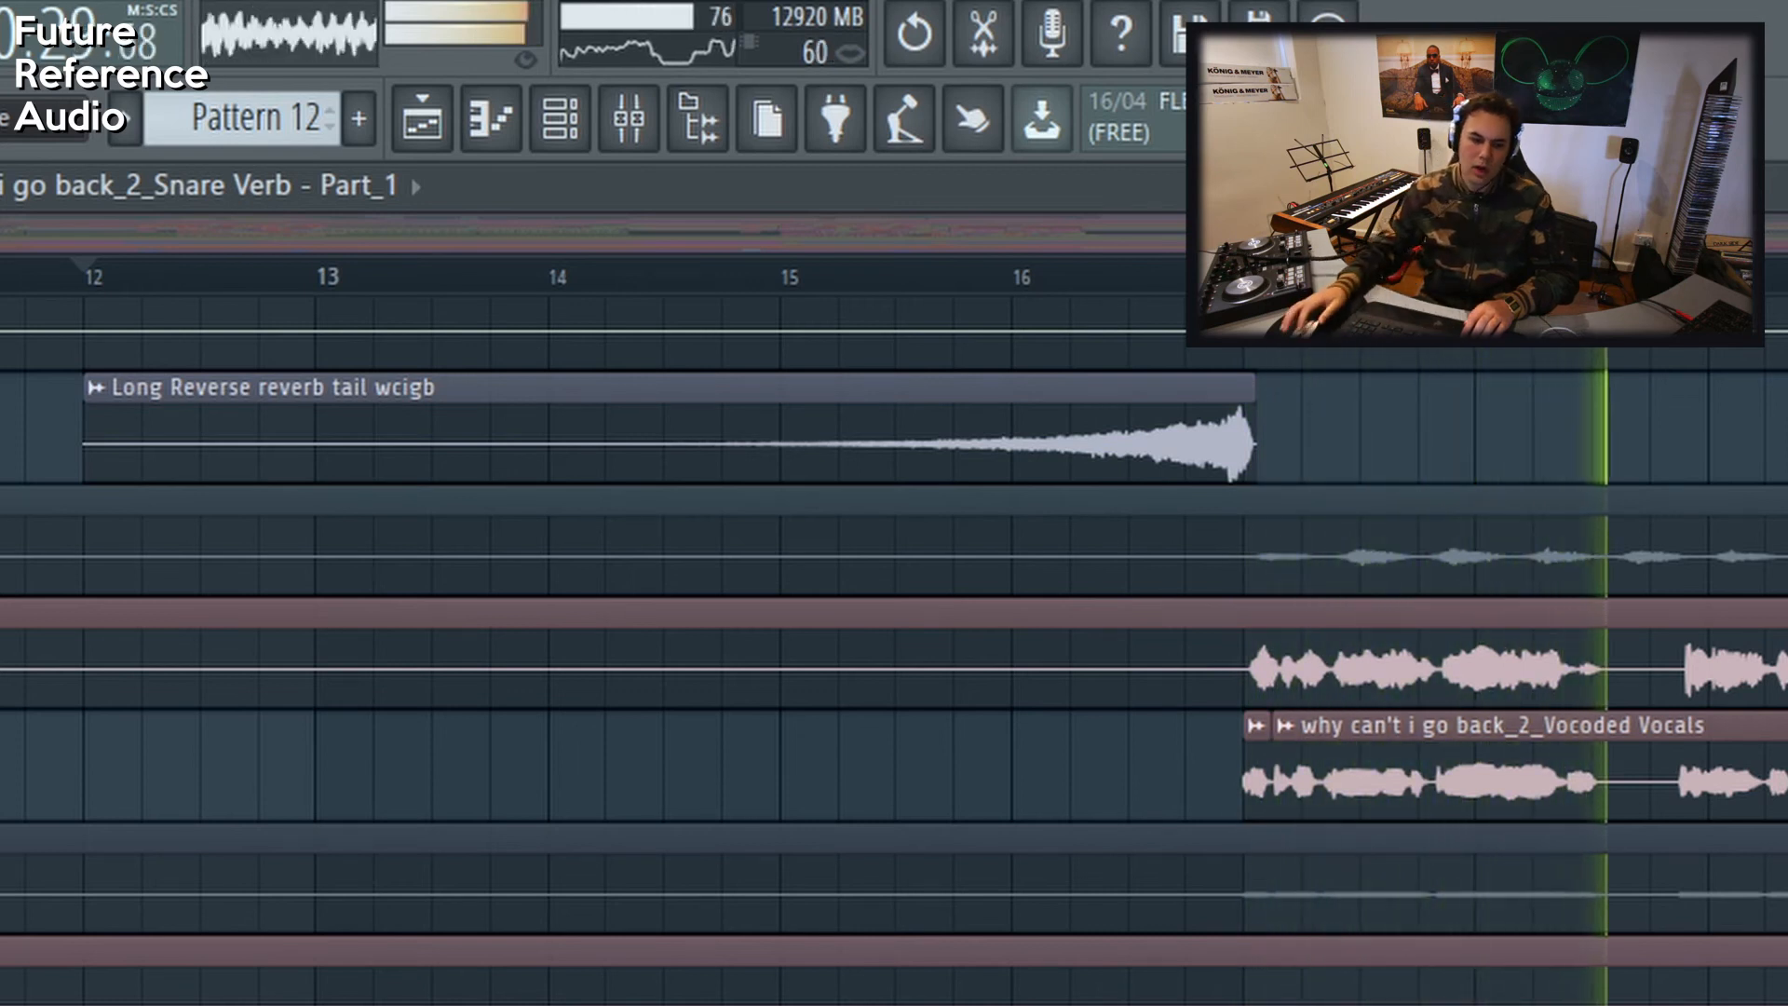
key("space")
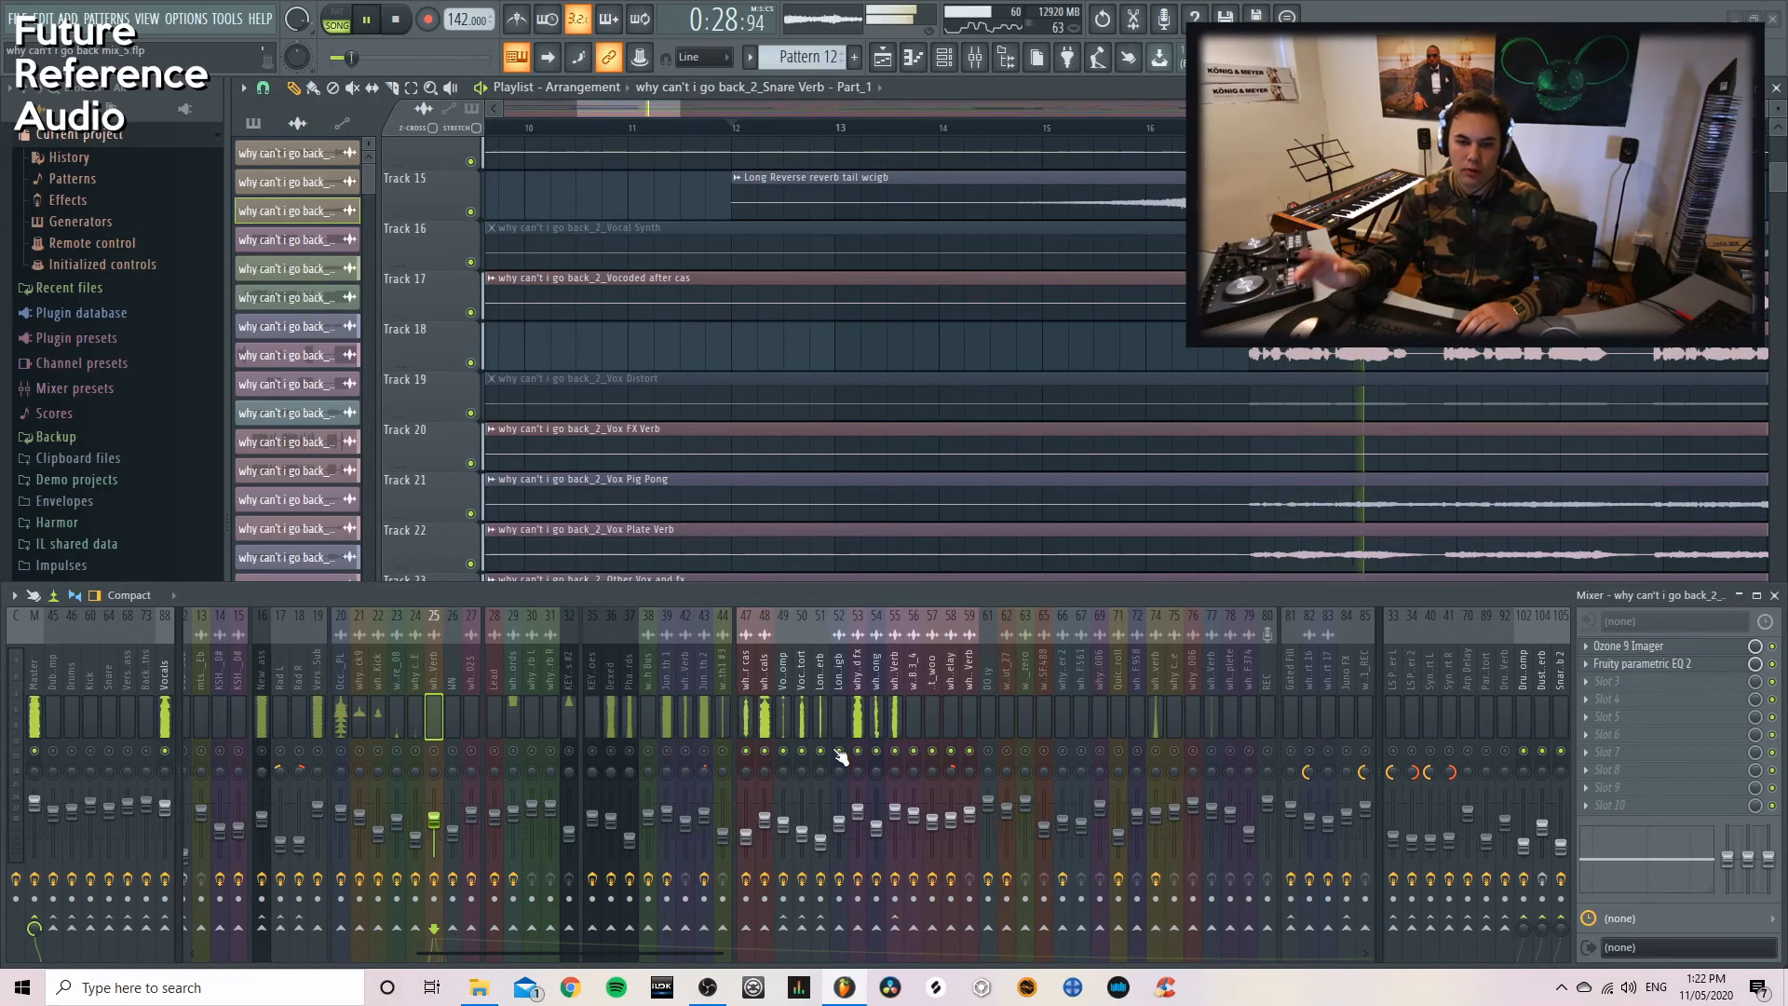
key("space")
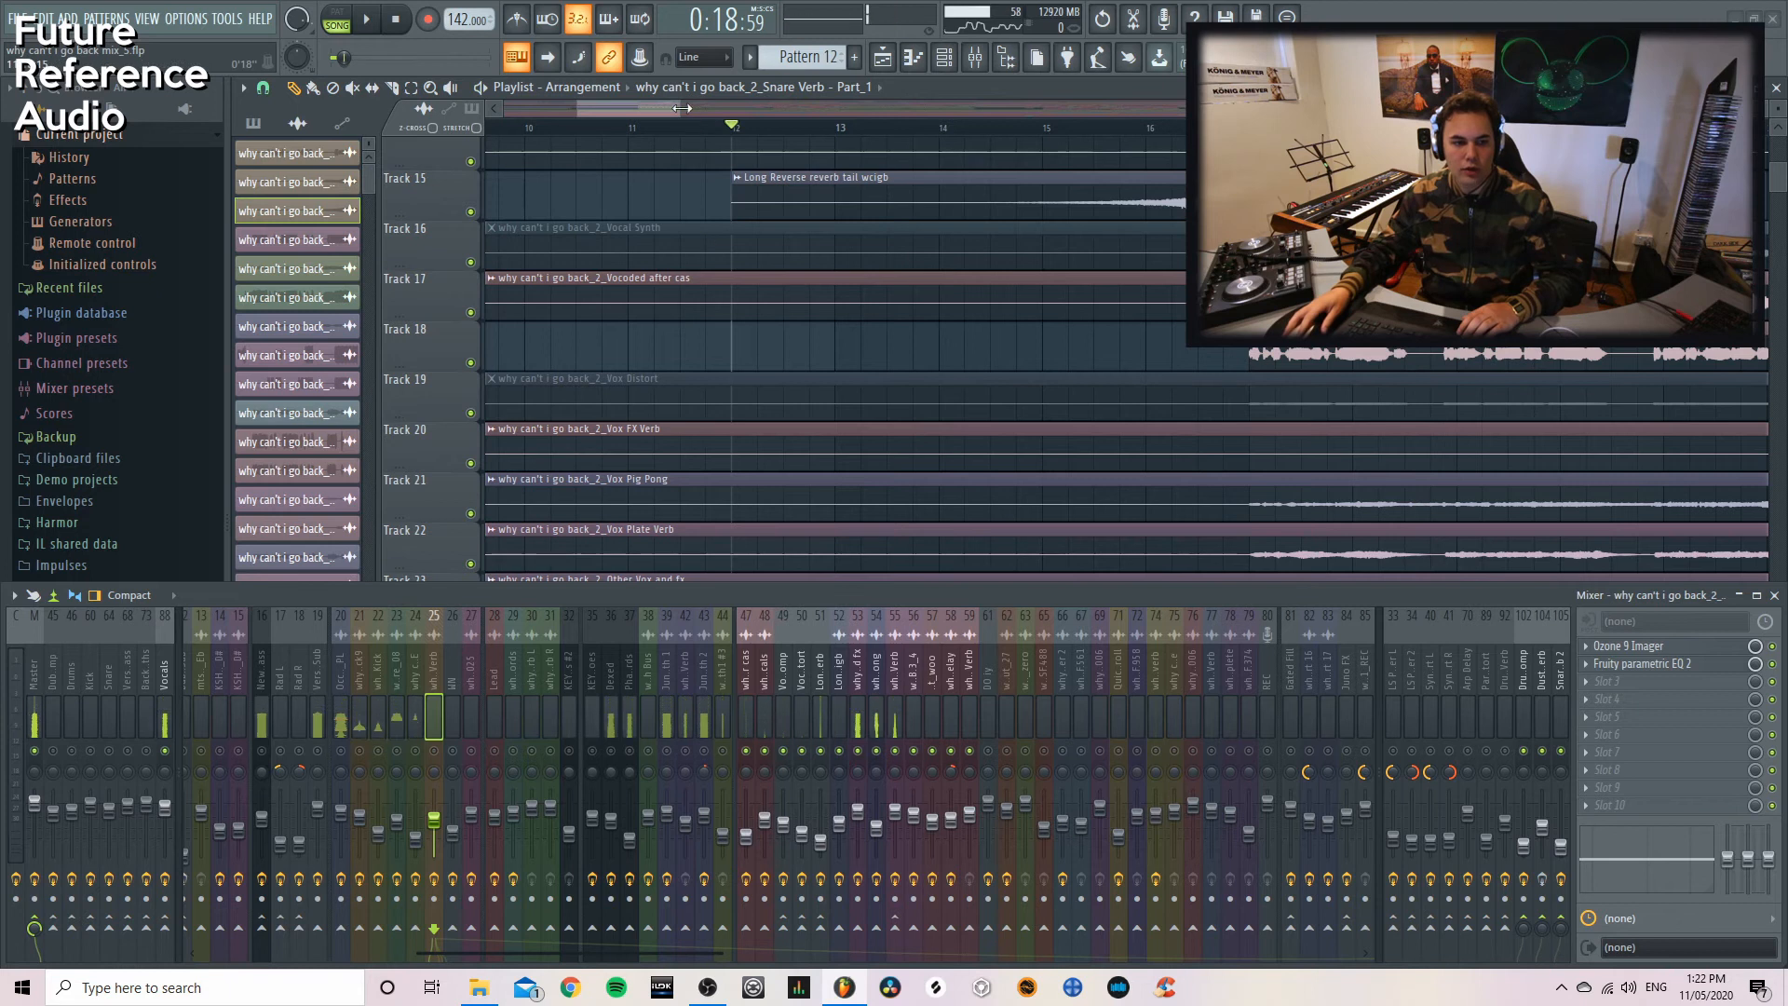
Play the long reverse reverb tail on track 15 leading up to bar 97, and review the other reverse clips across the arrangement
left_click_drag(681, 108, 951, 143)
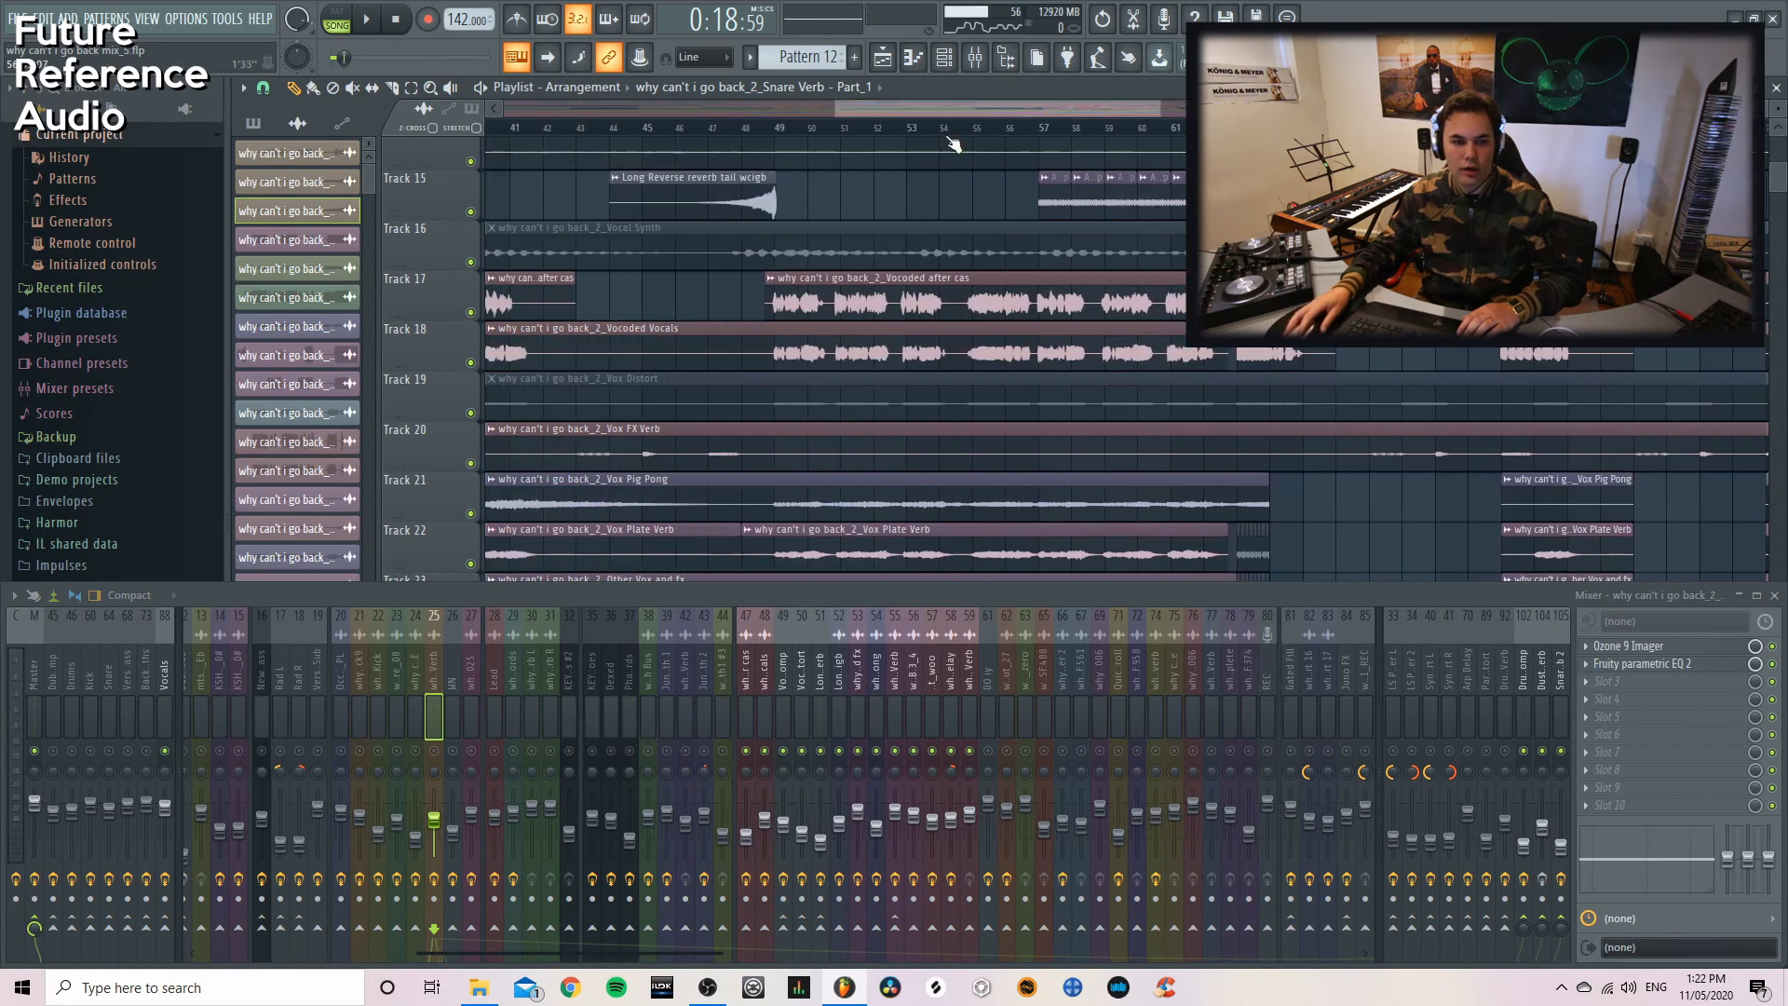
left_click_drag(813, 114, 1127, 112)
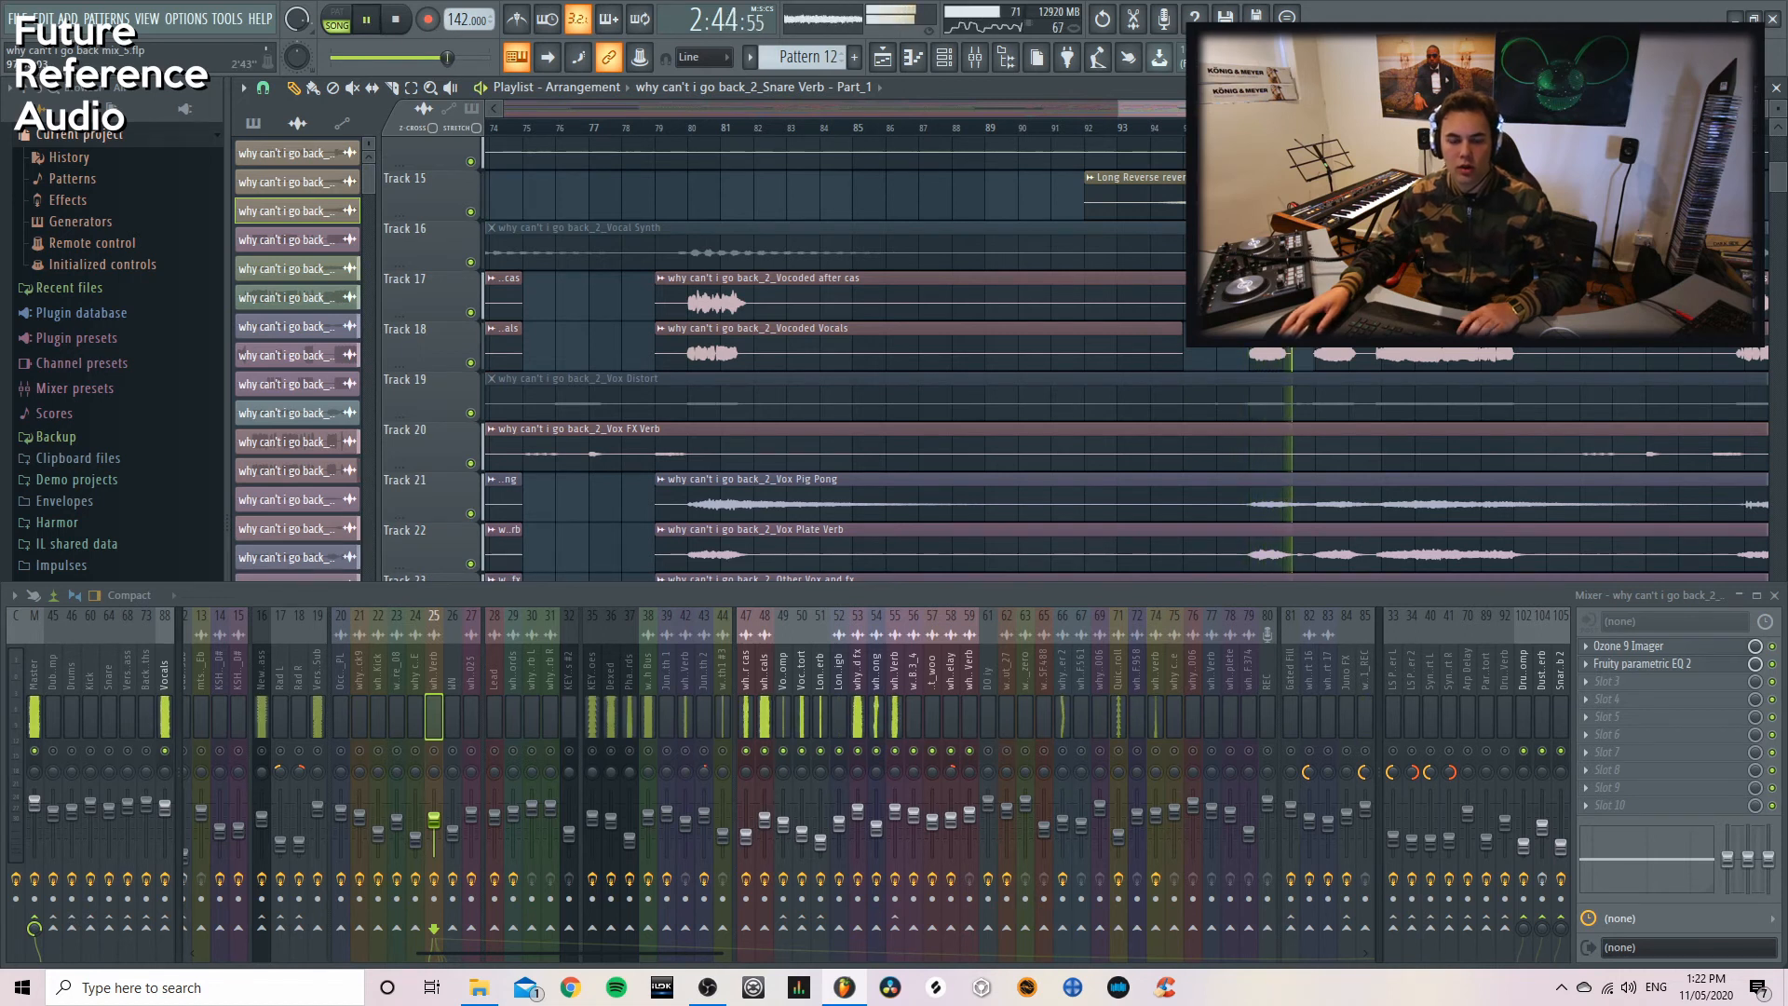
key("space")
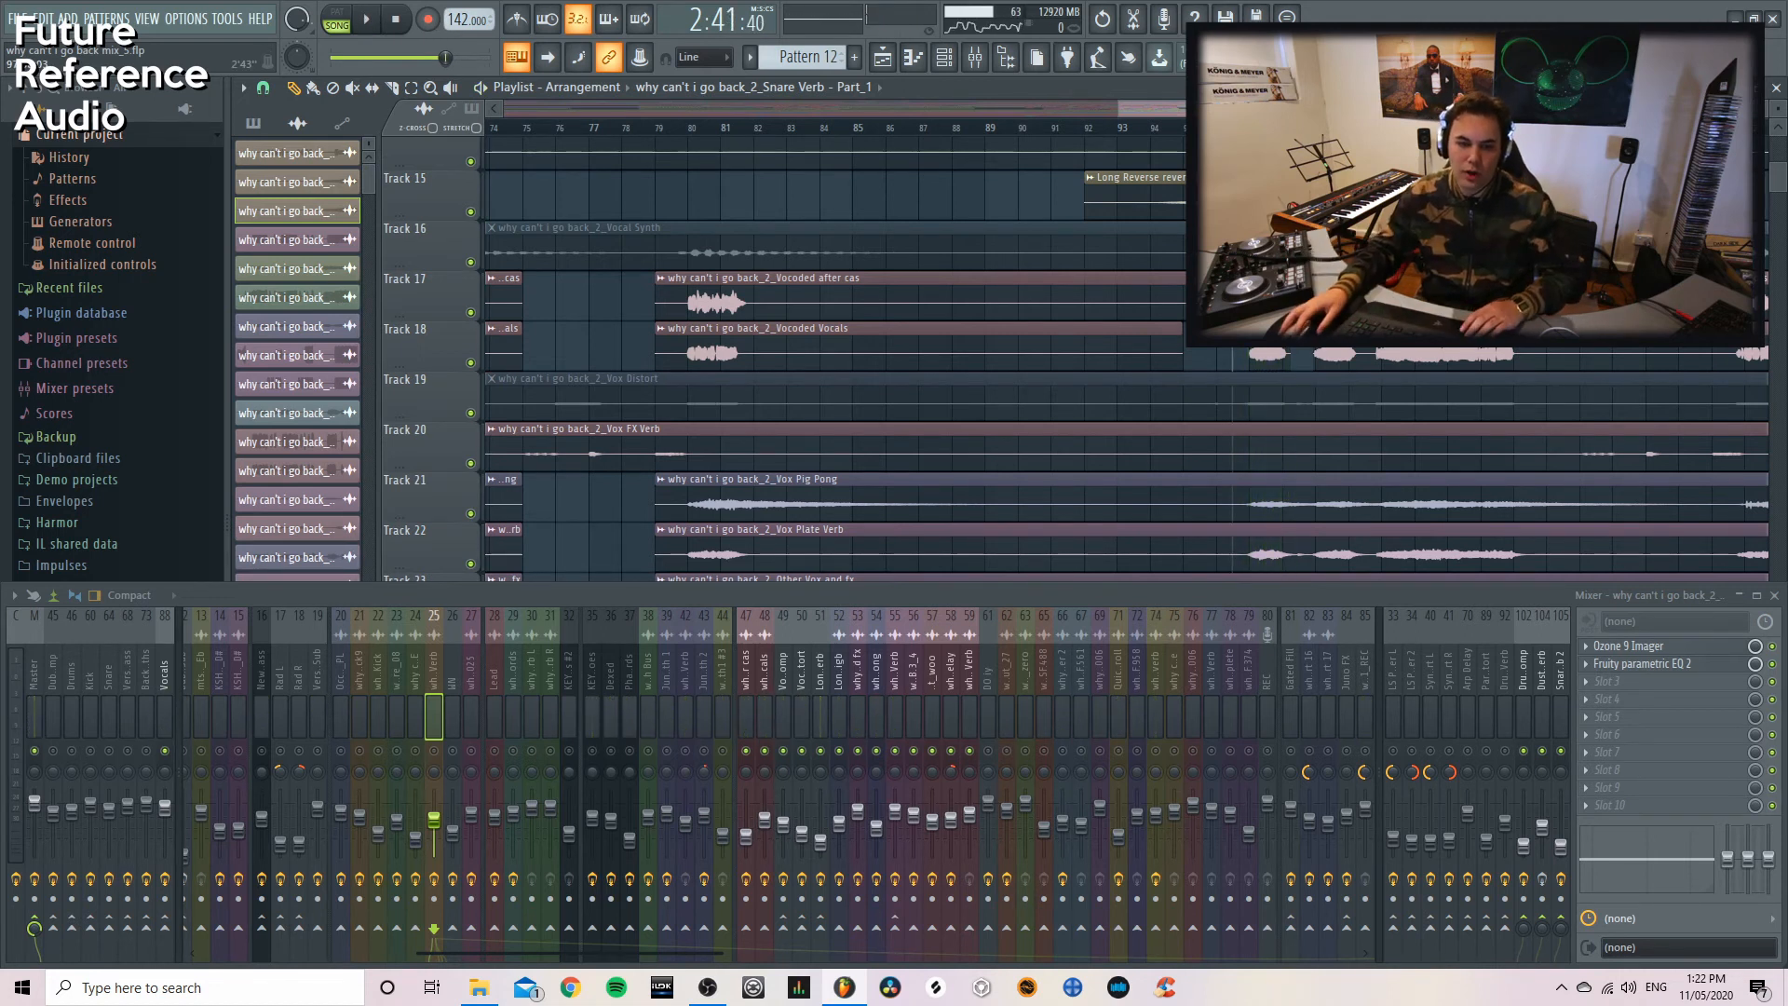
mouse_move(1355, 109)
left_mouse_down()
mouse_move(1074, 147)
mouse_move(1385, 111)
left_mouse_up()
scroll(1058, 267, "down", 6)
scroll(1582, 252, "up", 11)
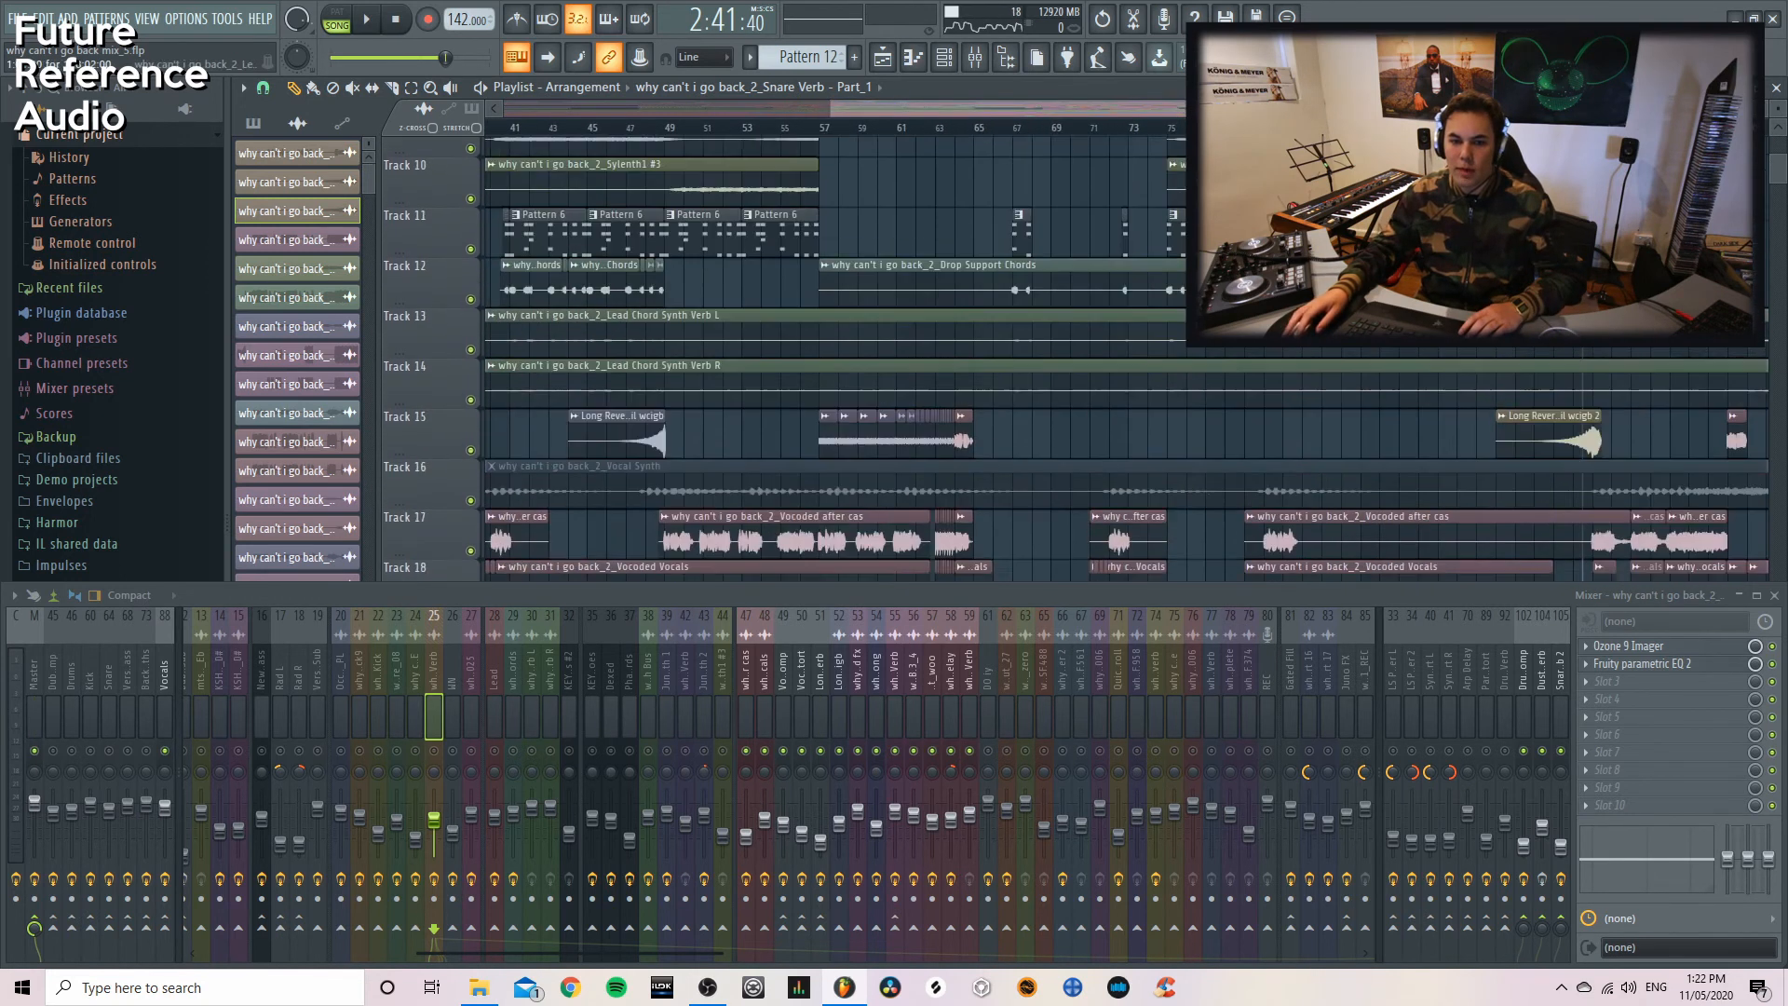
scroll(1658, 404, "down", 2)
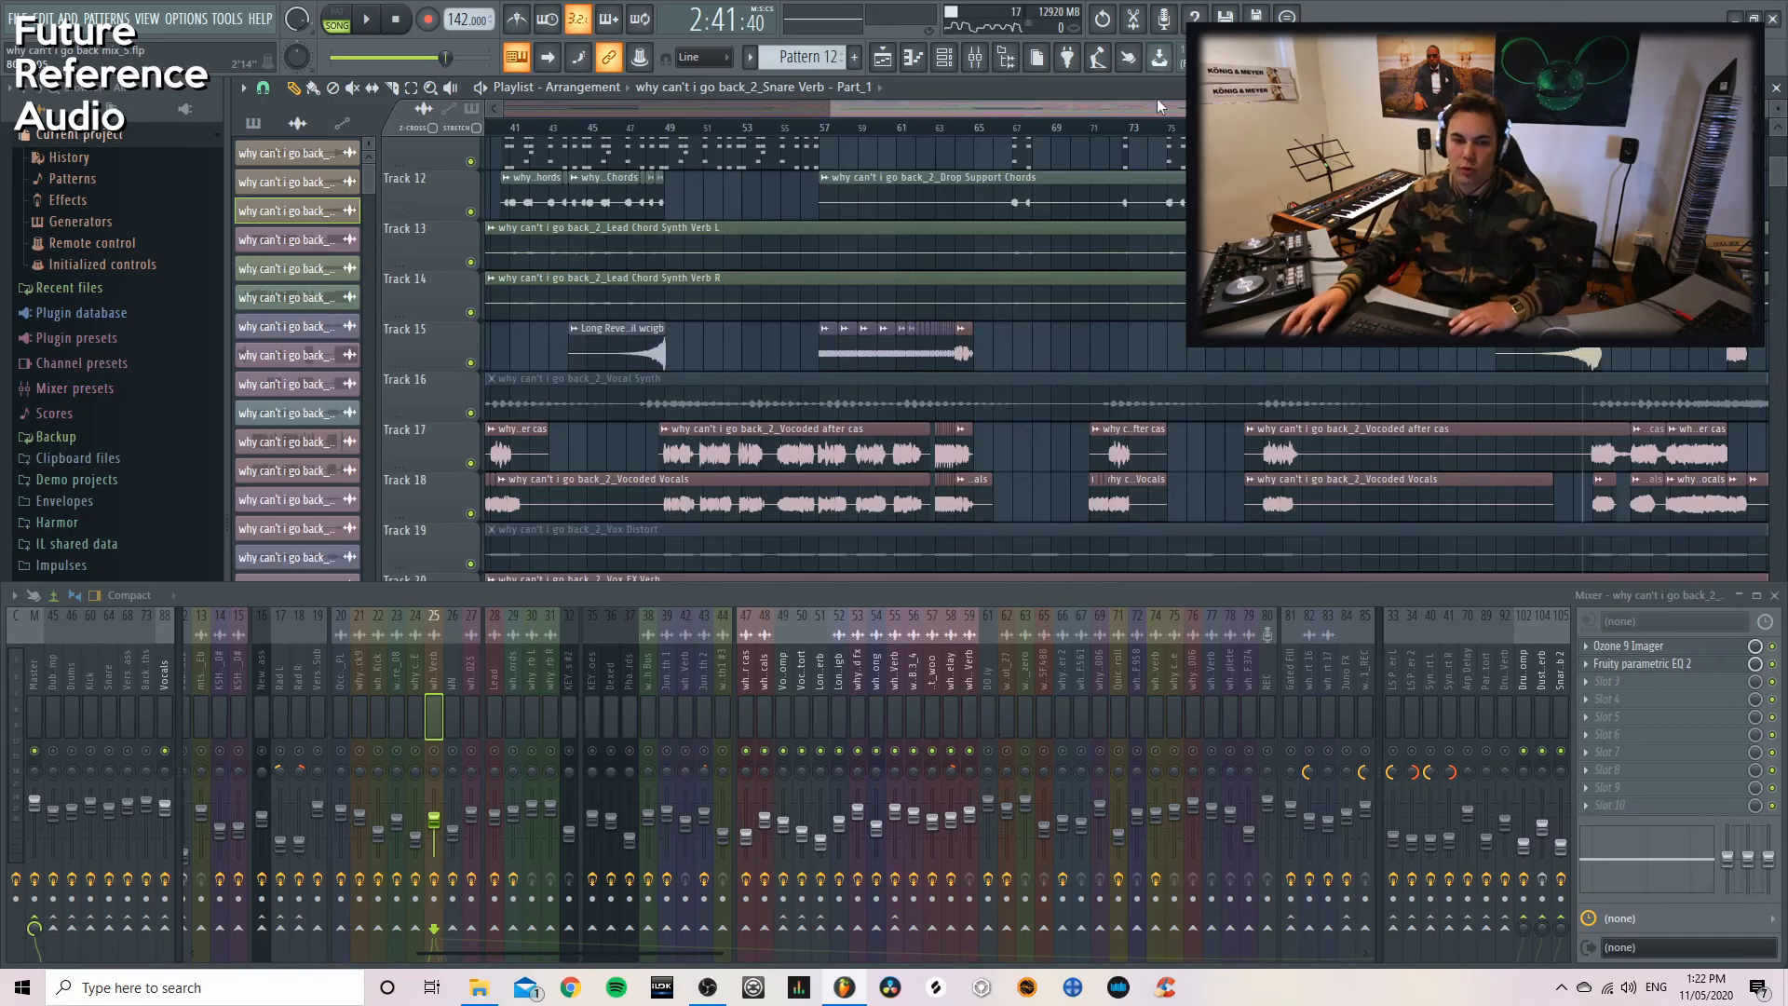